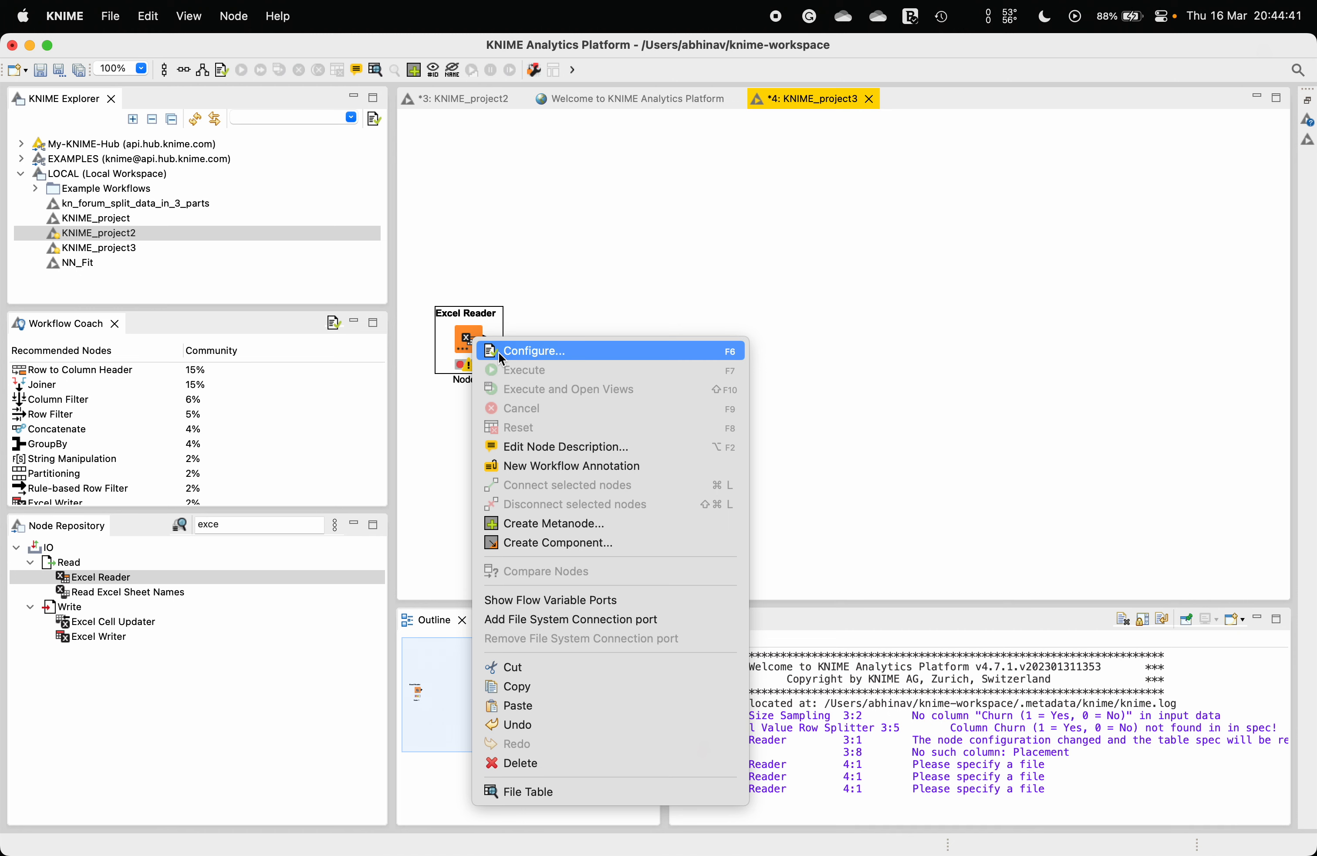
Step: Open the Excel Reader's configuration and browse to the Customer Churn folder to select the churn Excel file
{"action": "left_click", "coordinate": [499, 353]}
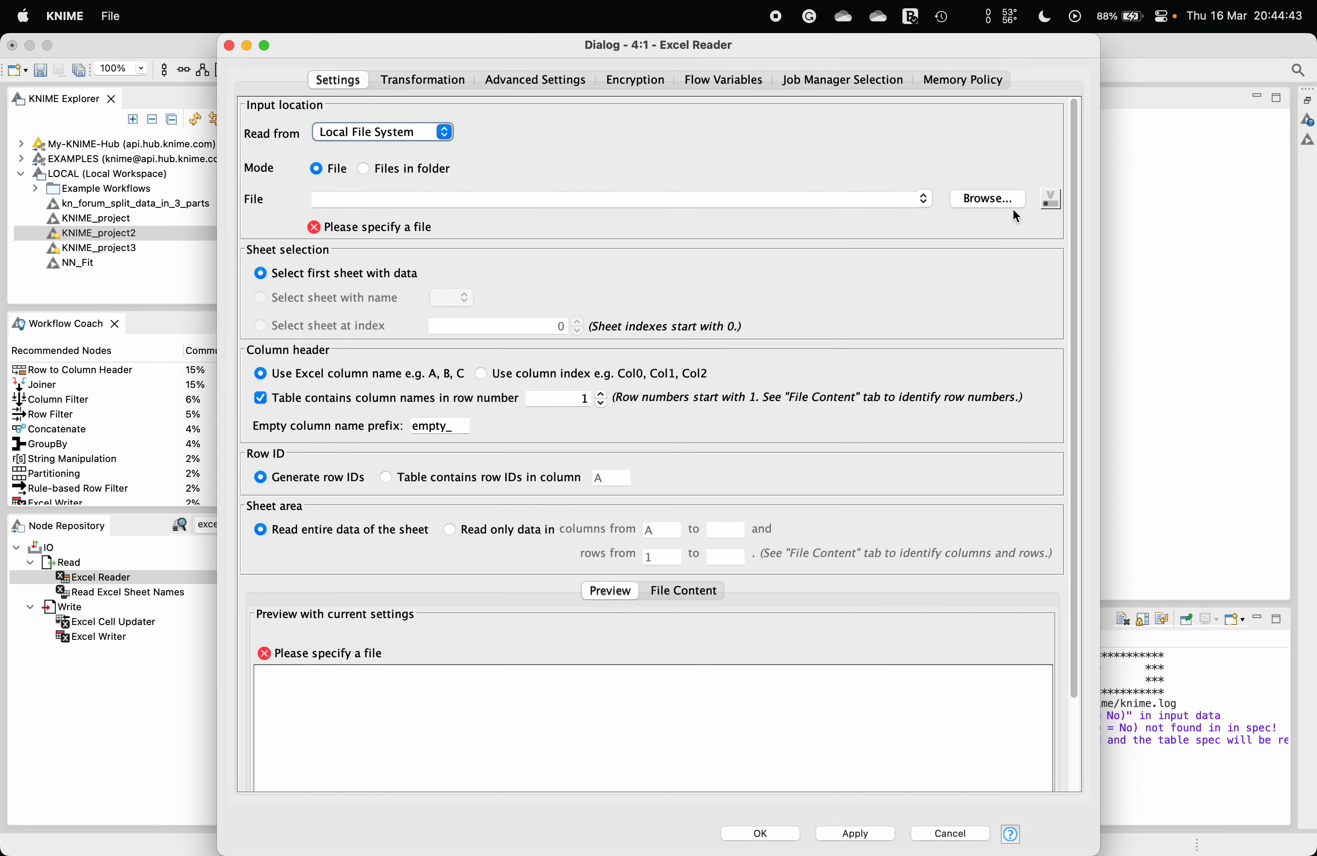
{"action": "left_click", "coordinate": [997, 200]}
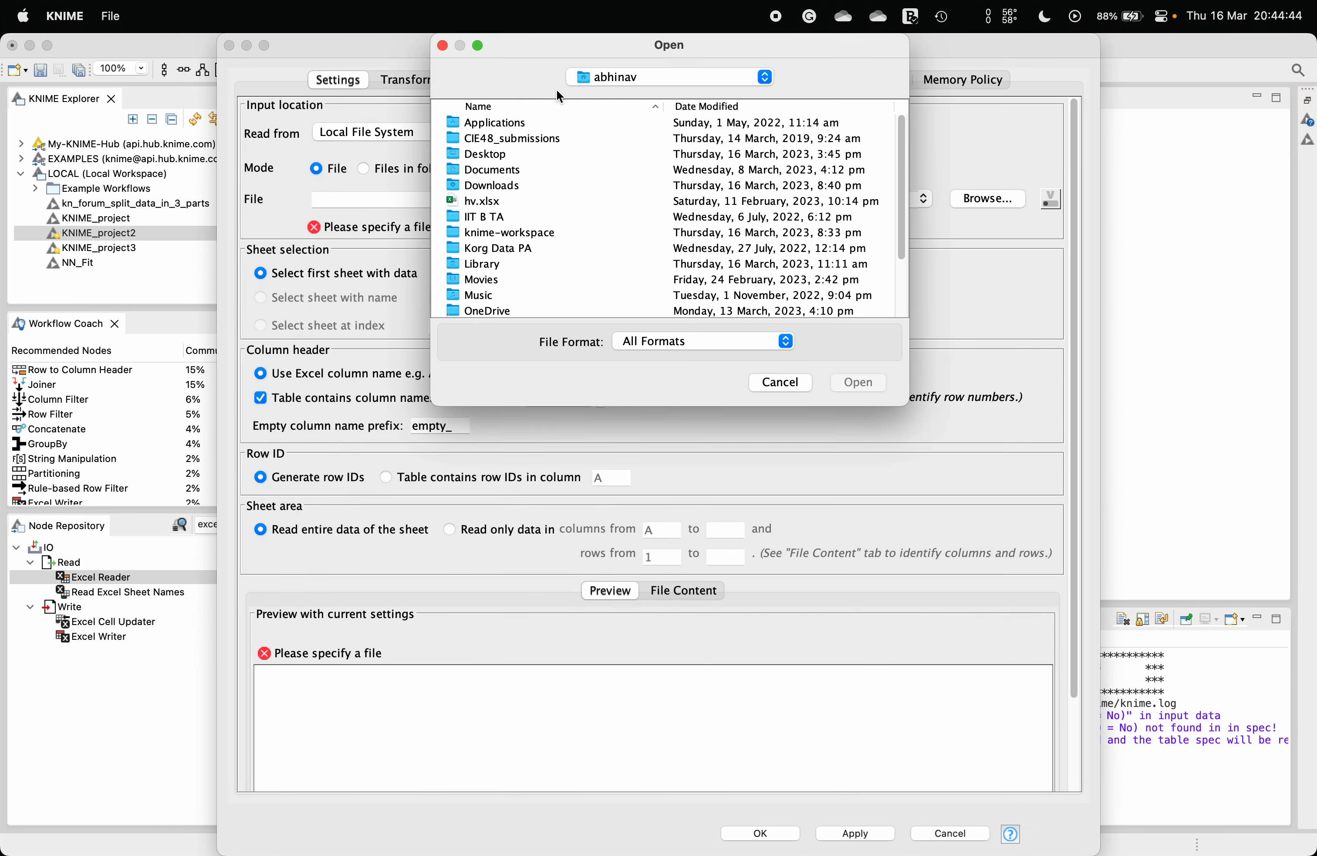
{"action": "double_click", "coordinate": [476, 154]}
{"action": "double_click", "coordinate": [477, 155]}
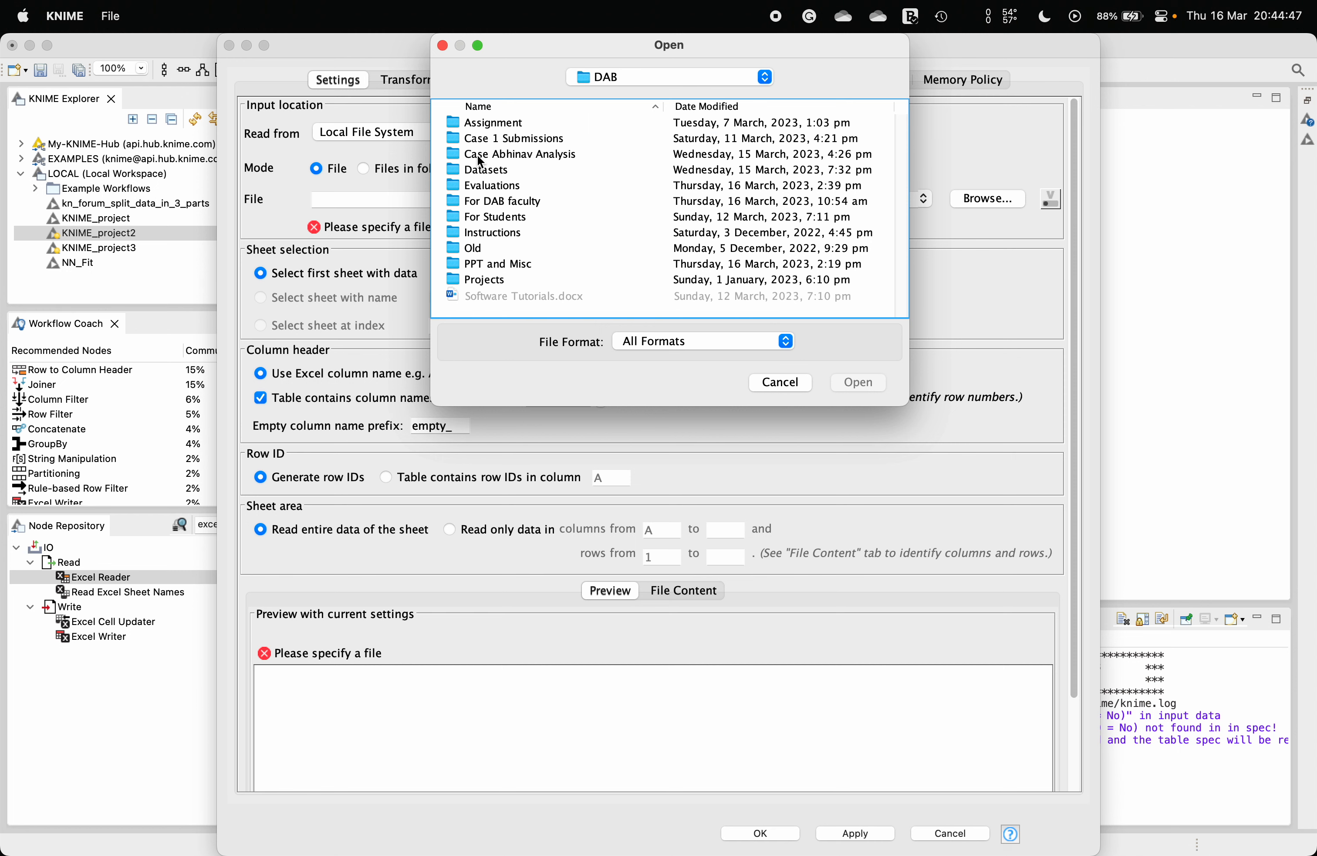
{"action": "double_click", "coordinate": [509, 153]}
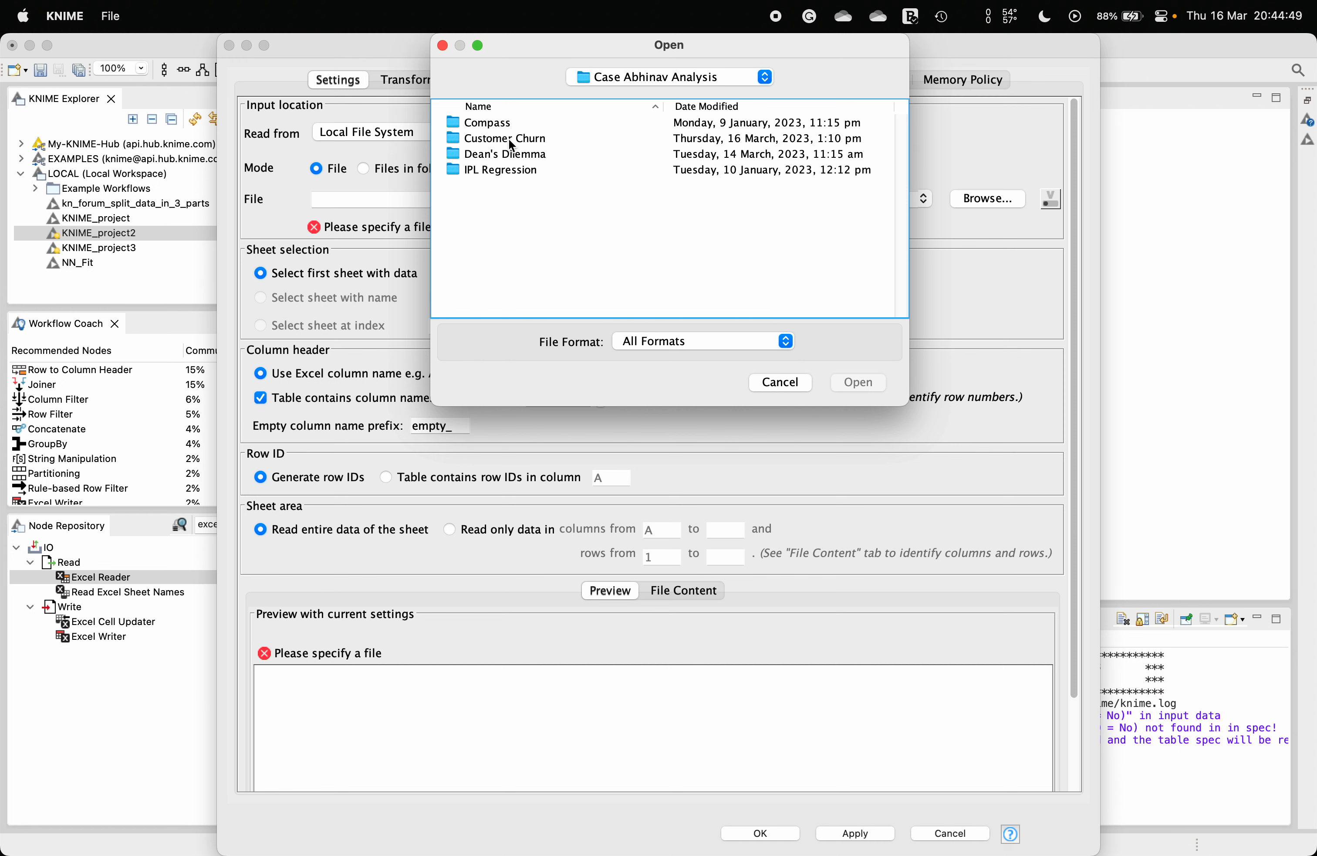
{"action": "double_click", "coordinate": [509, 136]}
{"action": "double_click", "coordinate": [526, 121]}
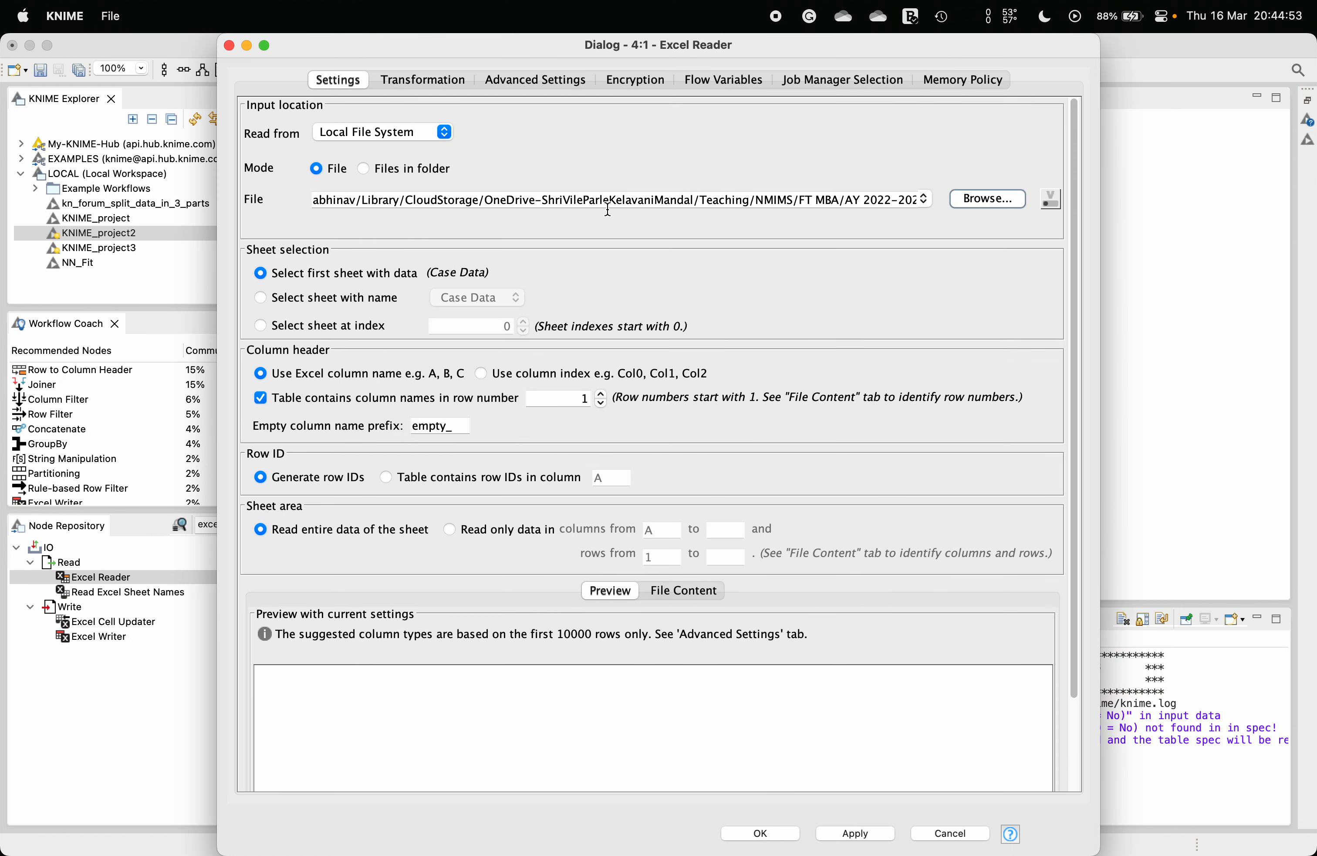
Step: Exclude ID, Support Cases, SP, Logins, Blog Articles, Views and Days Since Last Login columns, keeping Customer Age, Churn and CHI Score
{"action": "left_click", "coordinate": [432, 83]}
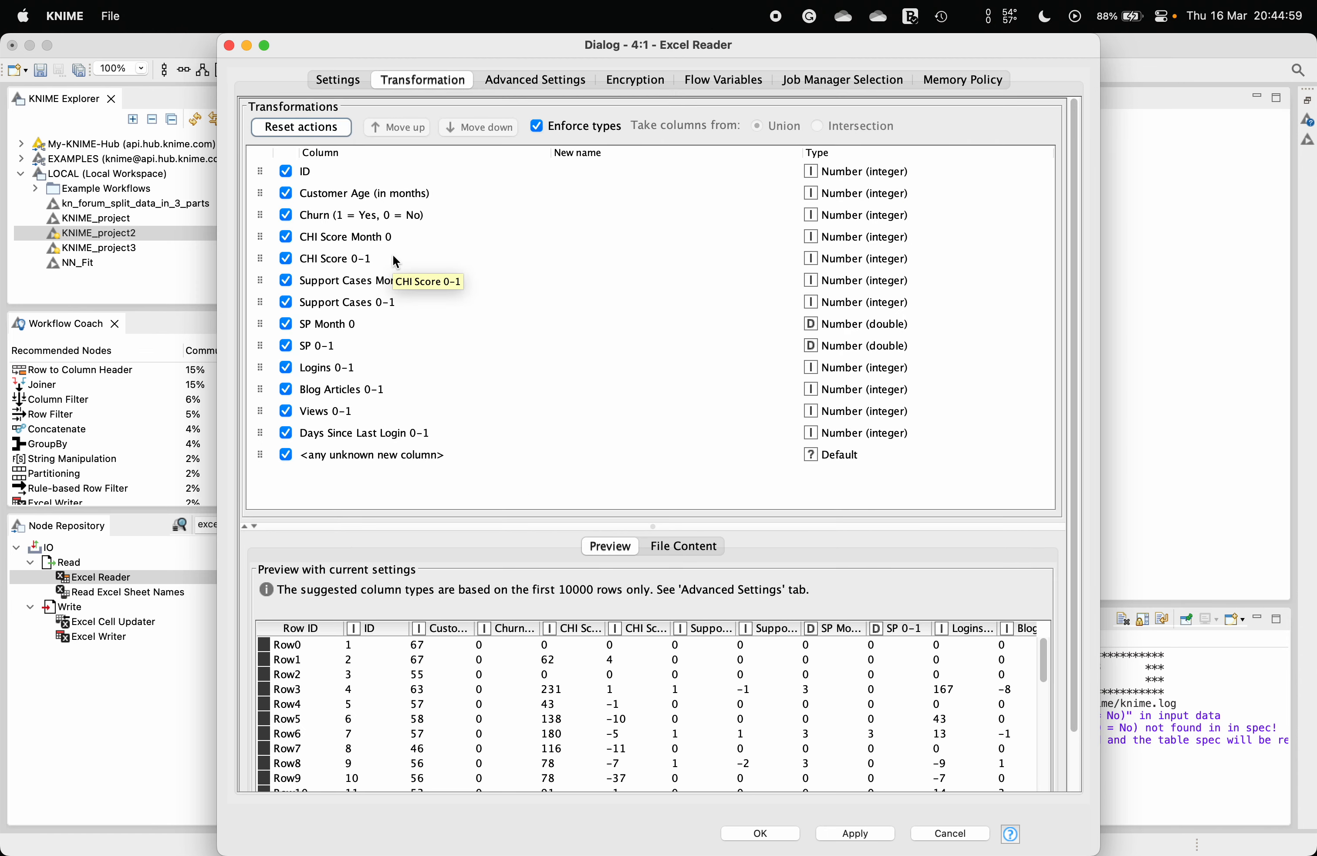
{"action": "left_click", "coordinate": [287, 172]}
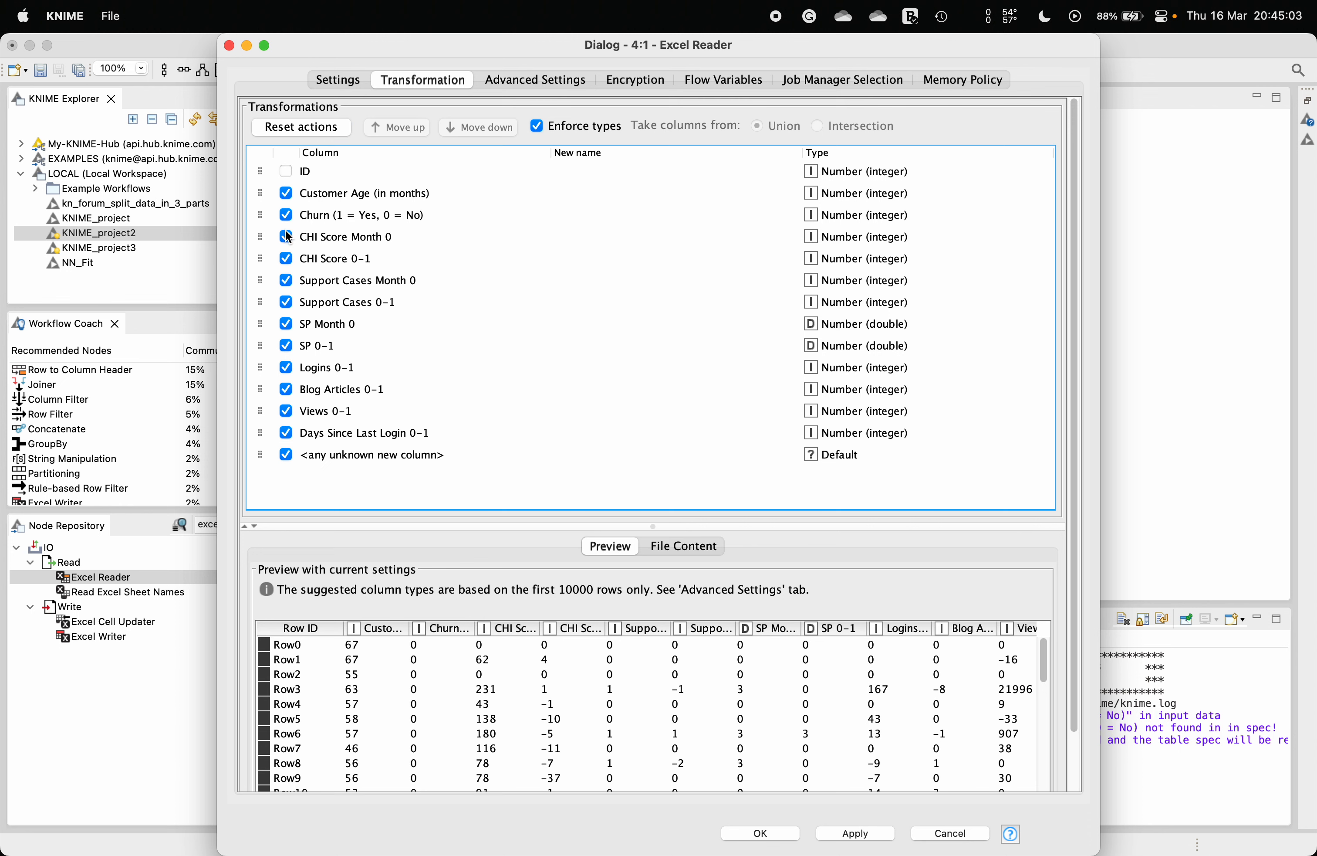
{"action": "left_click", "coordinate": [287, 280]}
{"action": "left_click", "coordinate": [286, 302]}
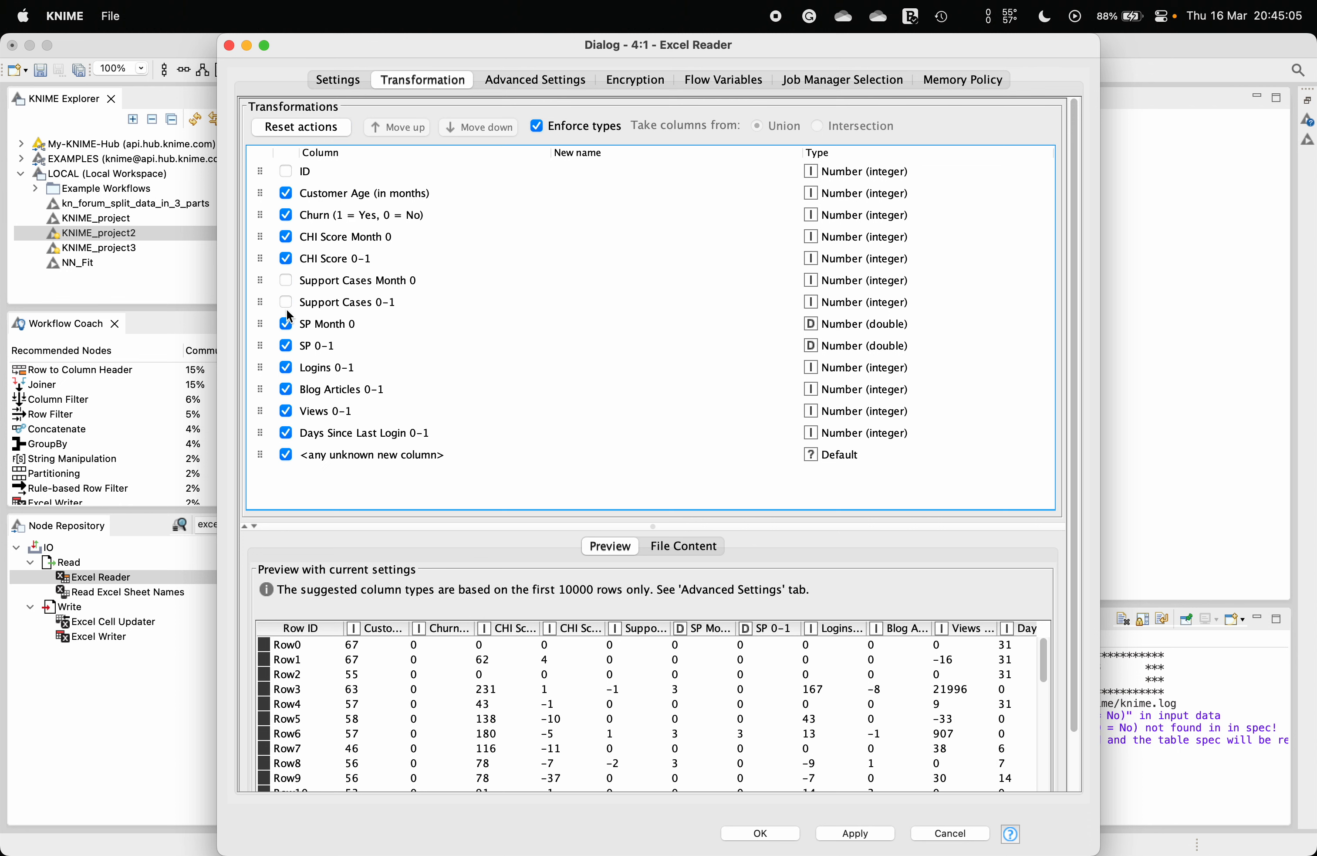
{"action": "left_click", "coordinate": [286, 323]}
{"action": "left_click", "coordinate": [286, 345]}
{"action": "left_click", "coordinate": [286, 367]}
{"action": "left_click", "coordinate": [286, 410]}
{"action": "left_click", "coordinate": [287, 389]}
{"action": "left_click", "coordinate": [286, 432]}
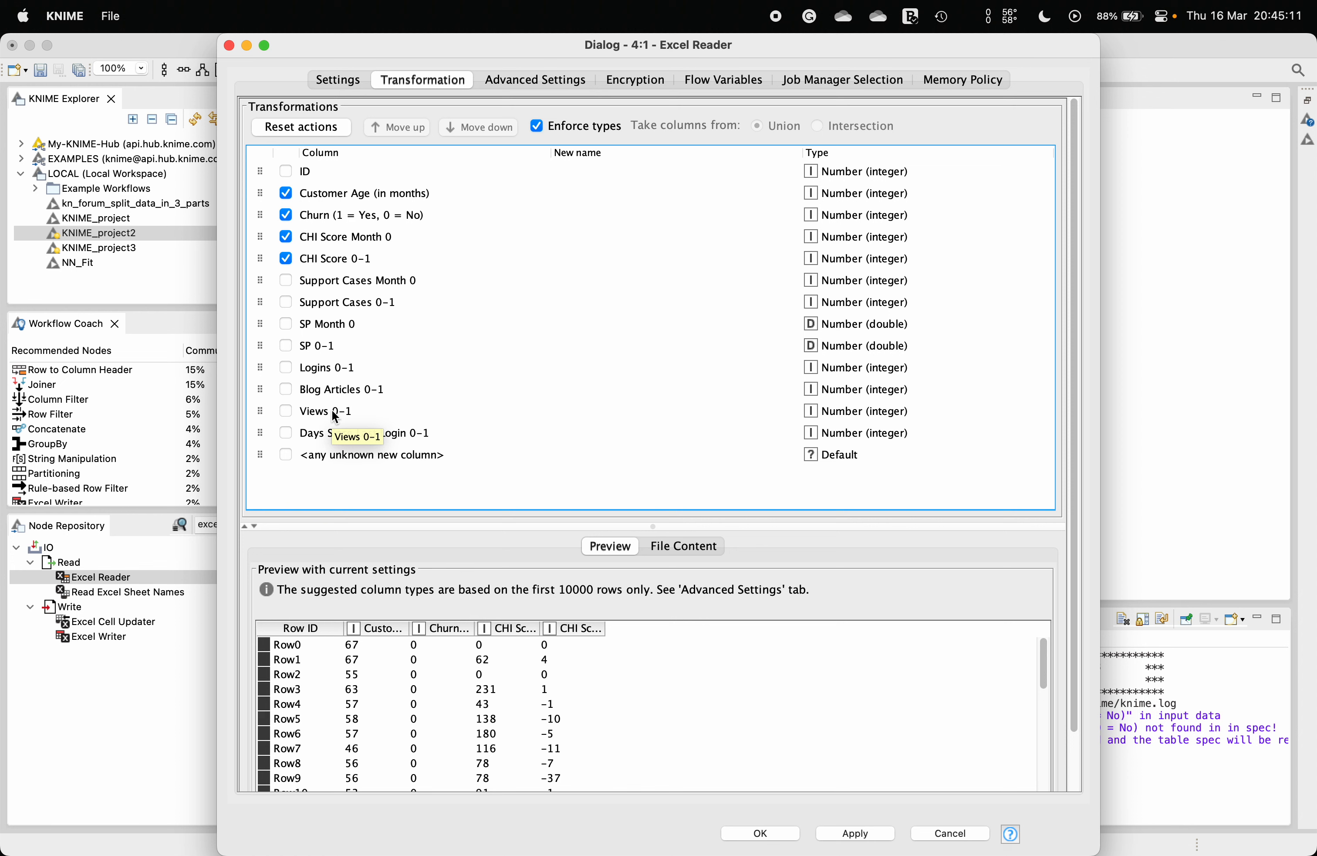
Step: Change the type of the Churn (1 = Yes, 0 = No) column to String
{"action": "left_click", "coordinate": [363, 215]}
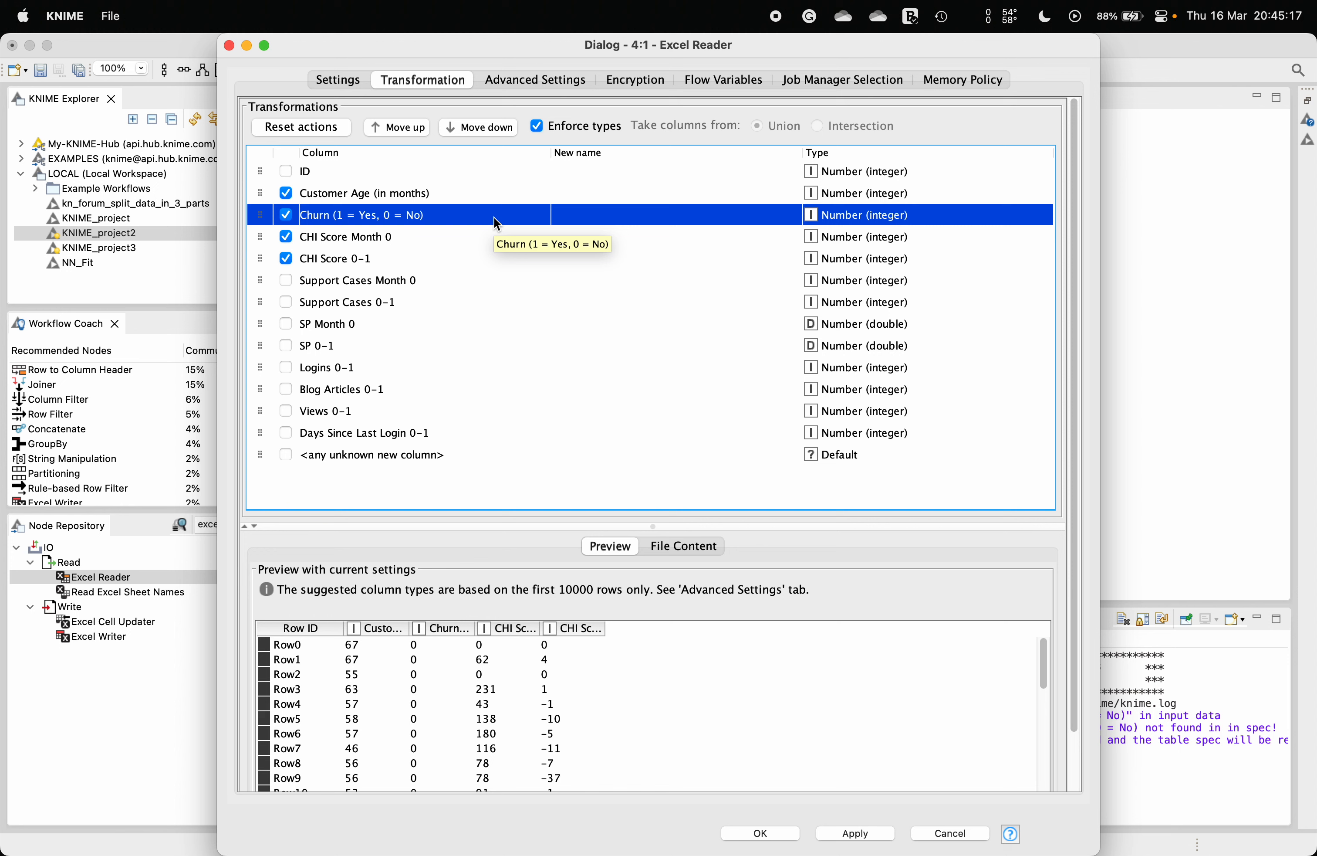
{"action": "left_click", "coordinate": [841, 218]}
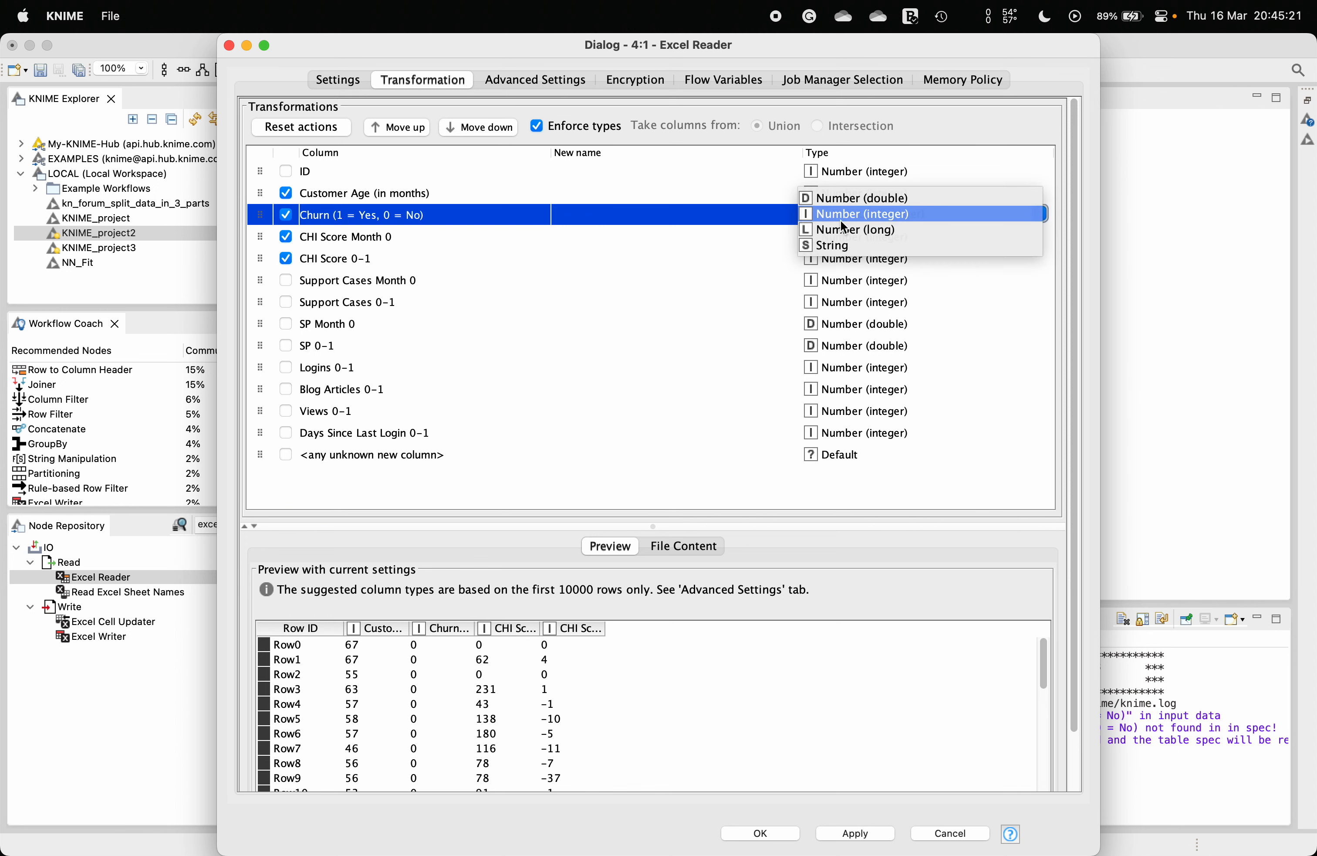
{"action": "left_click", "coordinate": [835, 245]}
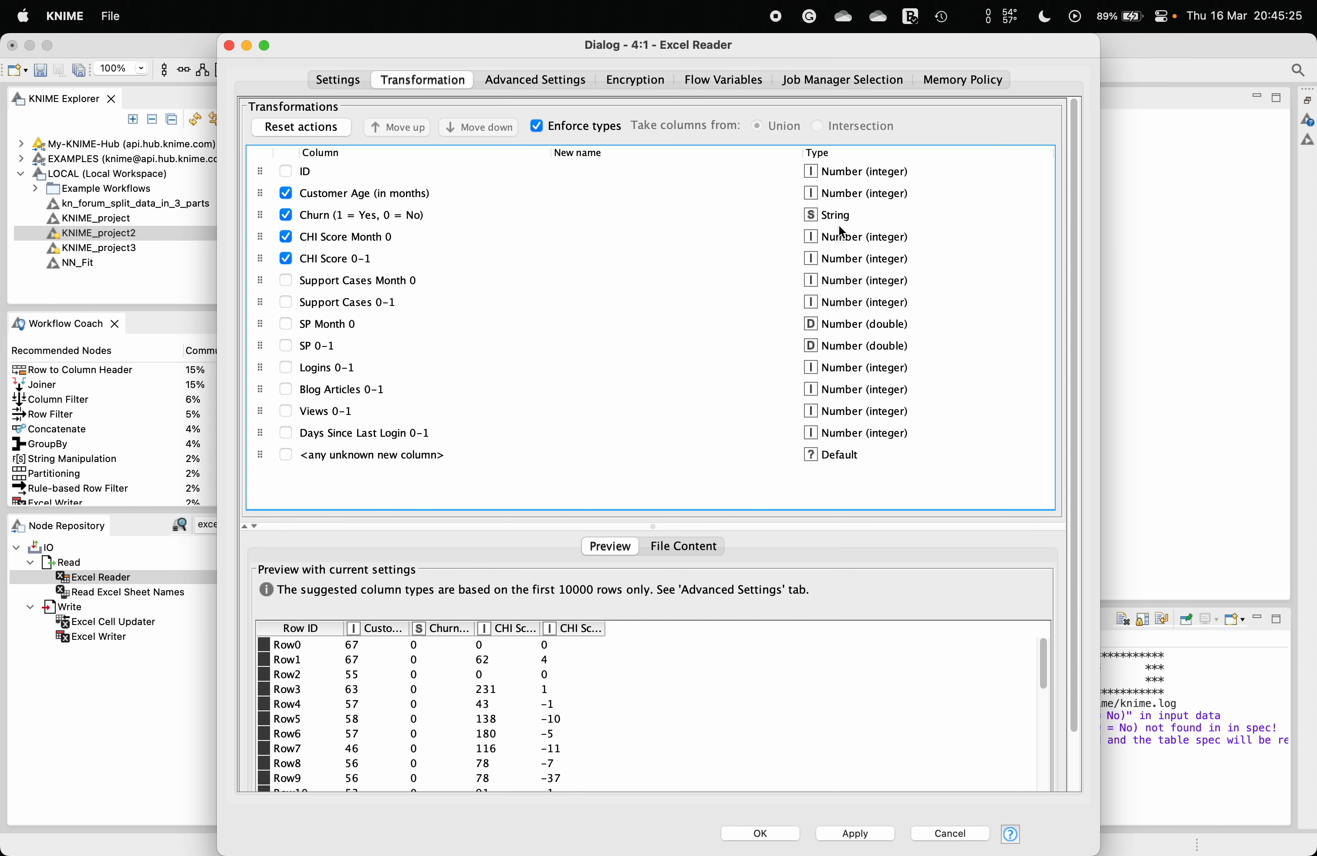
{"action": "left_click", "coordinate": [824, 214]}
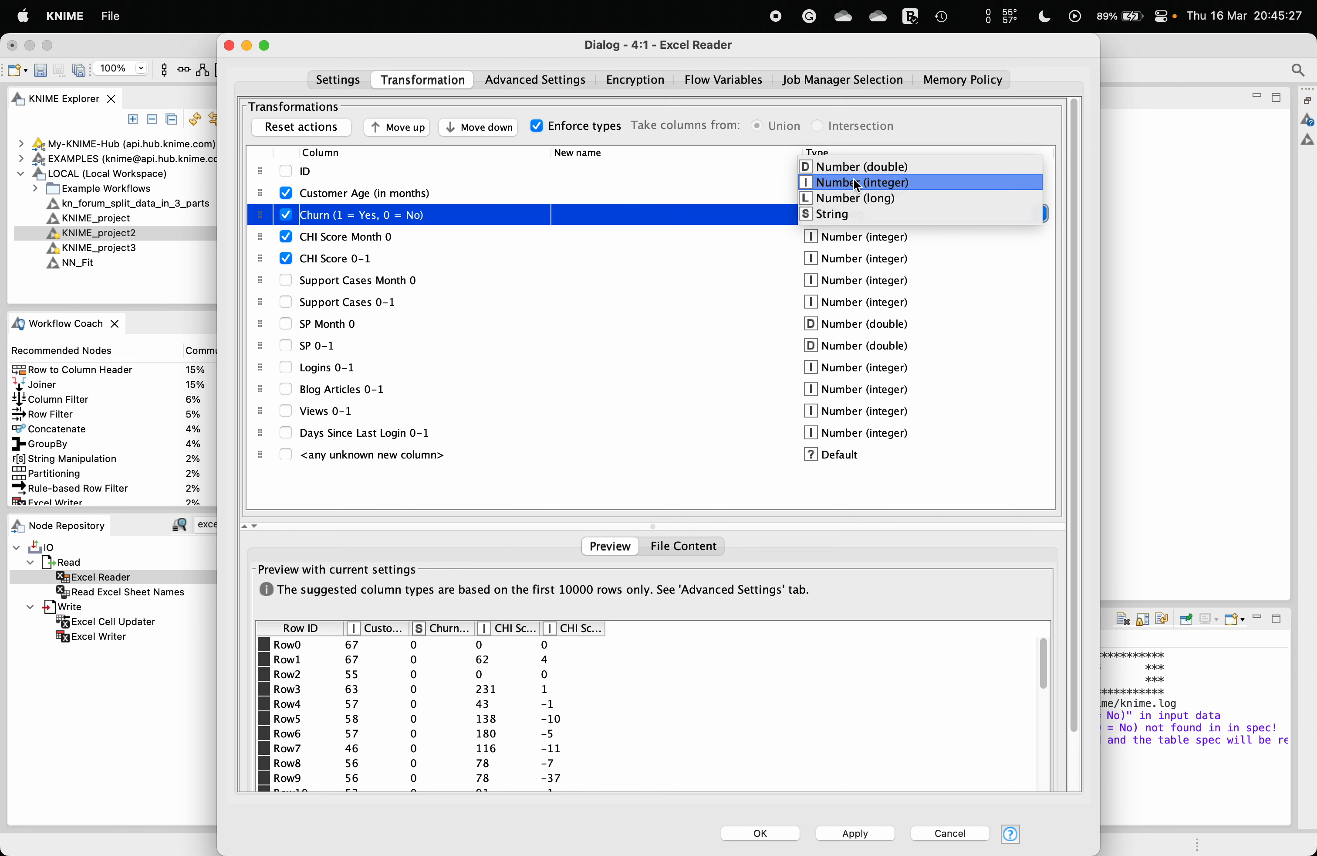
{"action": "left_click", "coordinate": [853, 178]}
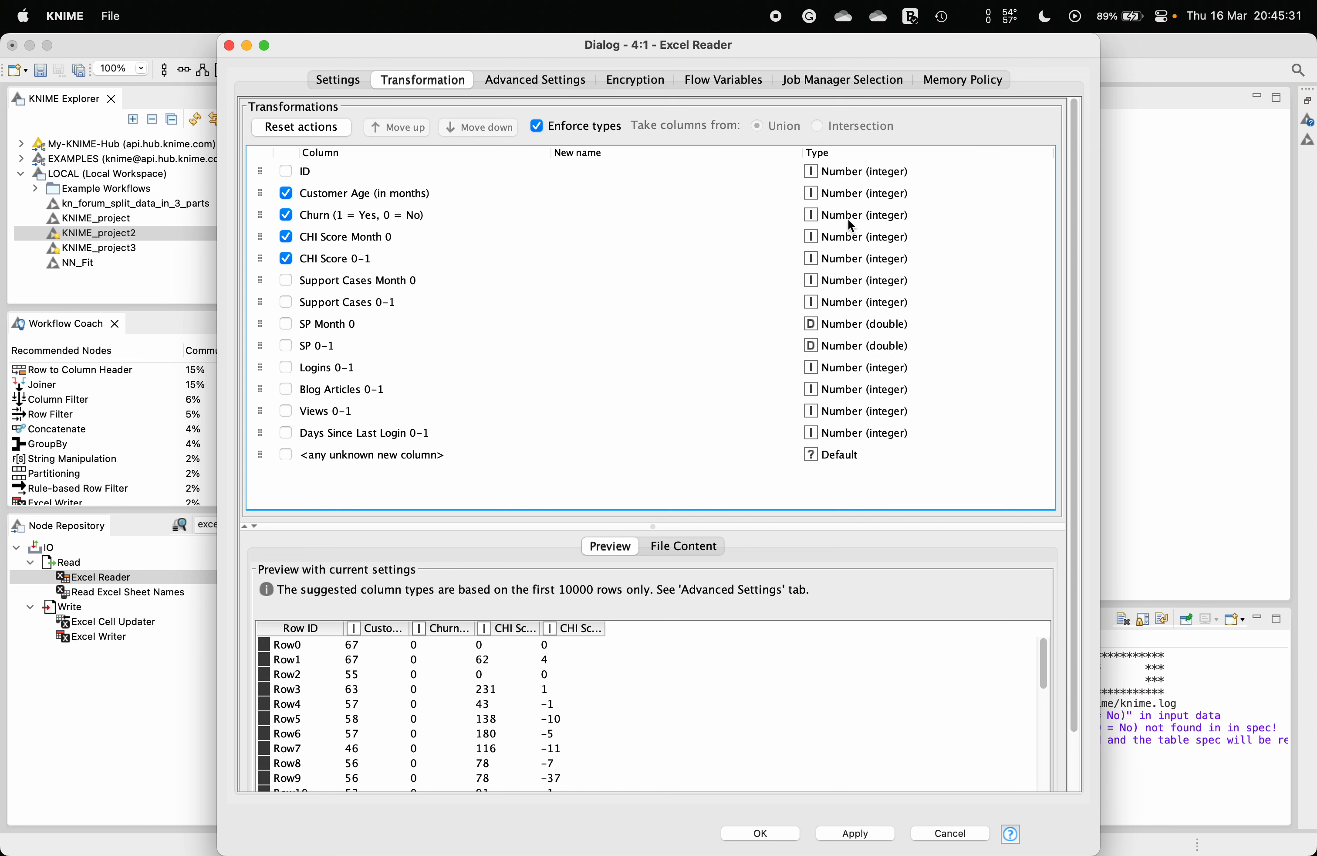
{"action": "left_click", "coordinate": [848, 218]}
{"action": "left_click", "coordinate": [837, 246]}
Step: Scroll through the preview and confirm the Excel Reader configuration
{"action": "scroll", "coordinate": [416, 694], "scroll_direction": "down", "scroll_amount": 12}
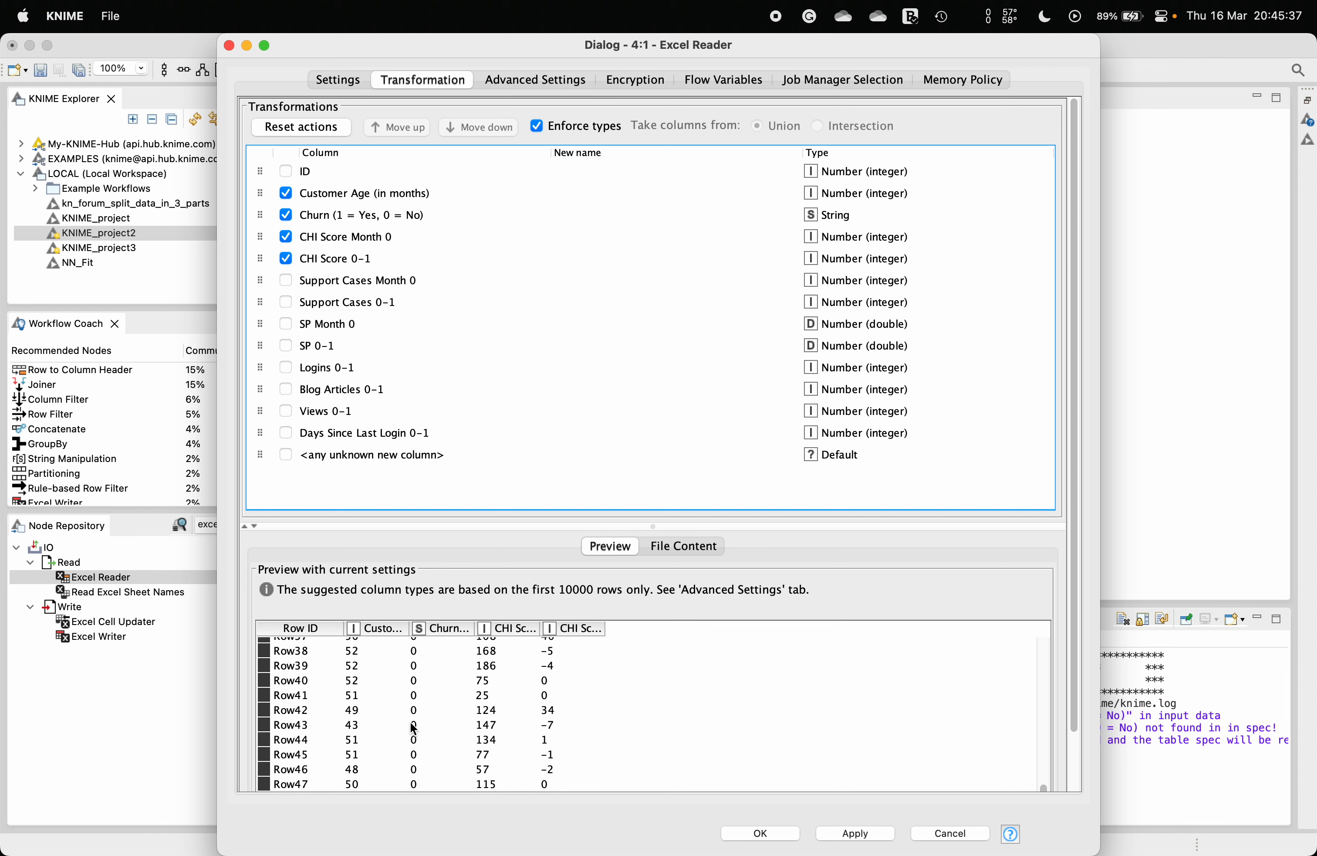
{"action": "scroll", "coordinate": [416, 716], "scroll_direction": "up", "scroll_amount": 12}
{"action": "scroll", "coordinate": [422, 694], "scroll_direction": "down", "scroll_amount": 4}
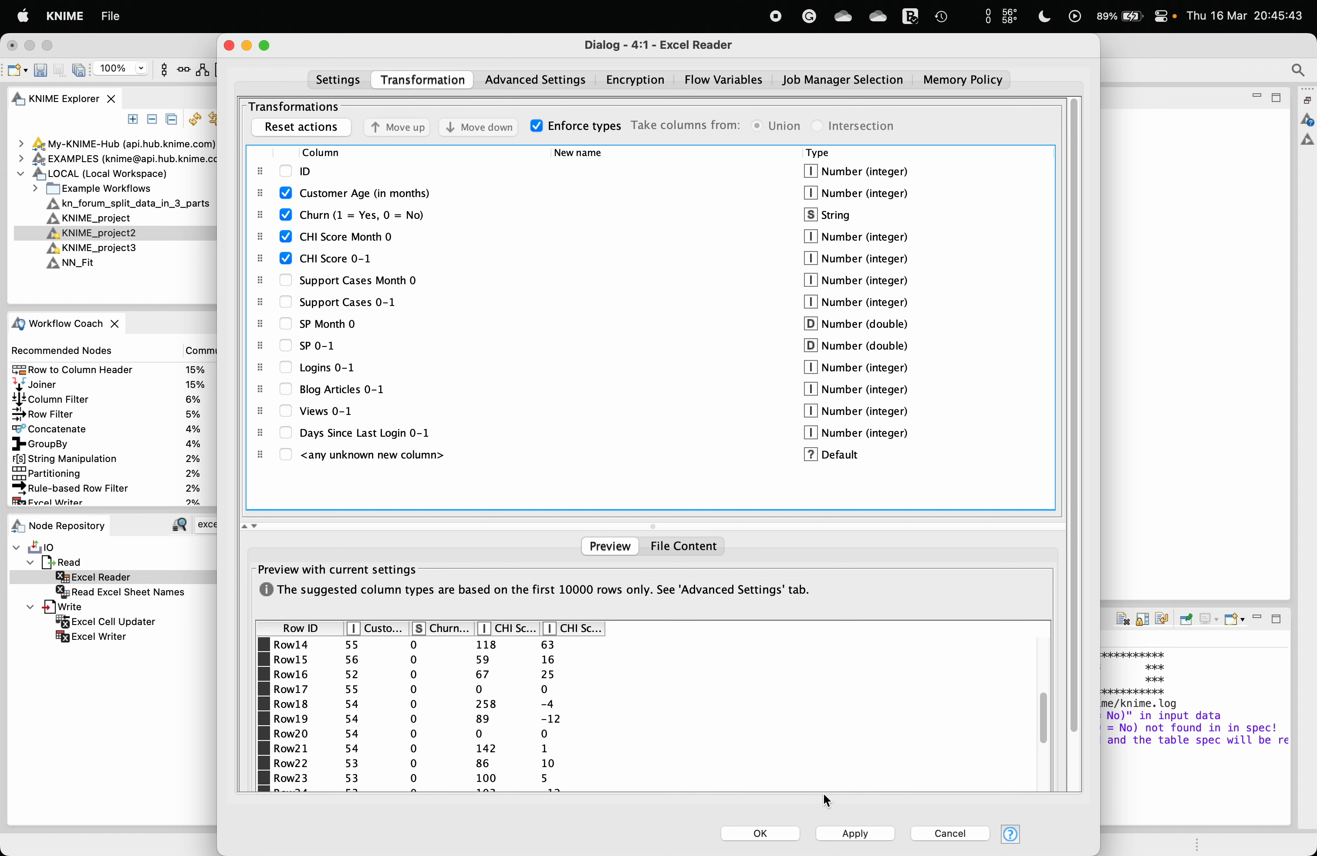
{"action": "left_click", "coordinate": [337, 84]}
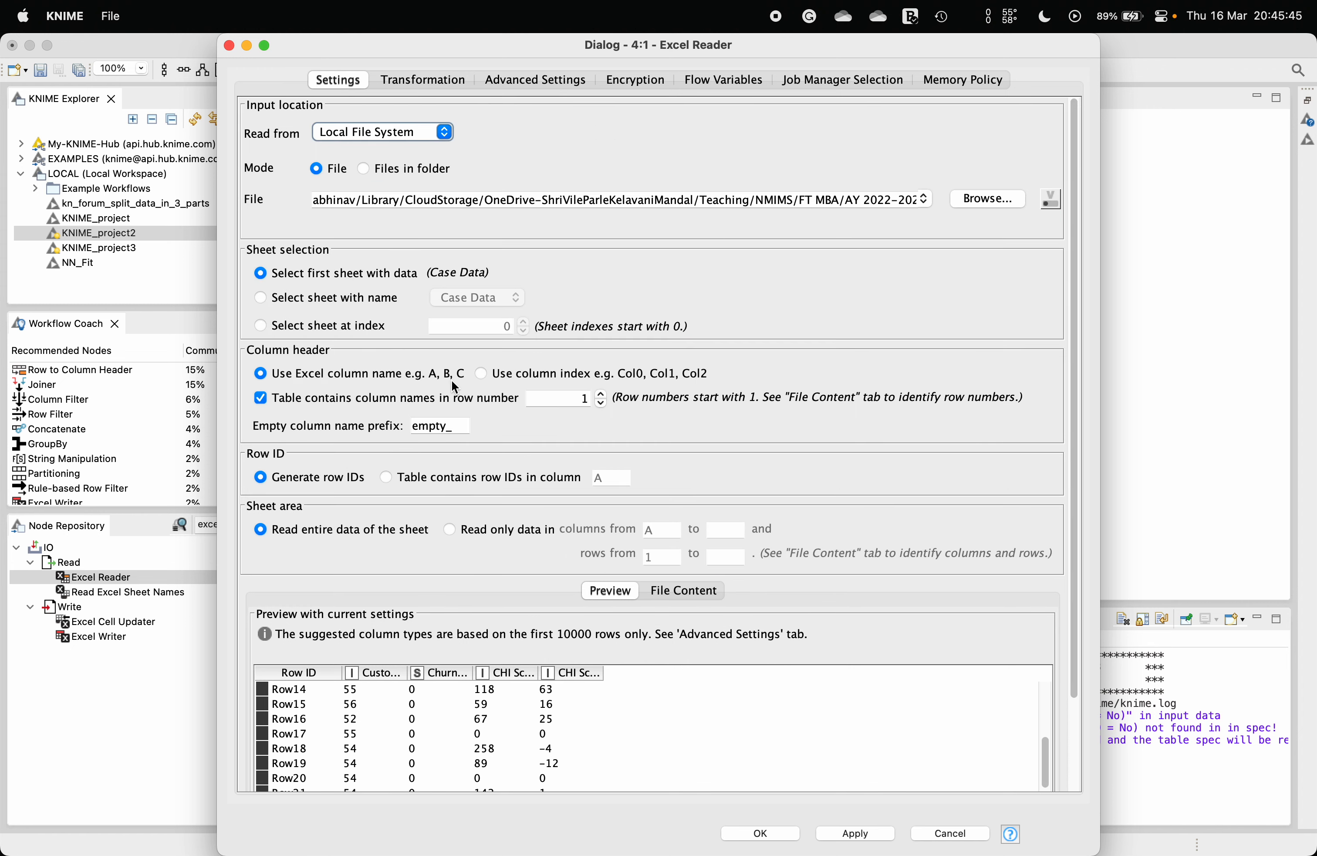
{"action": "left_click", "coordinate": [748, 834]}
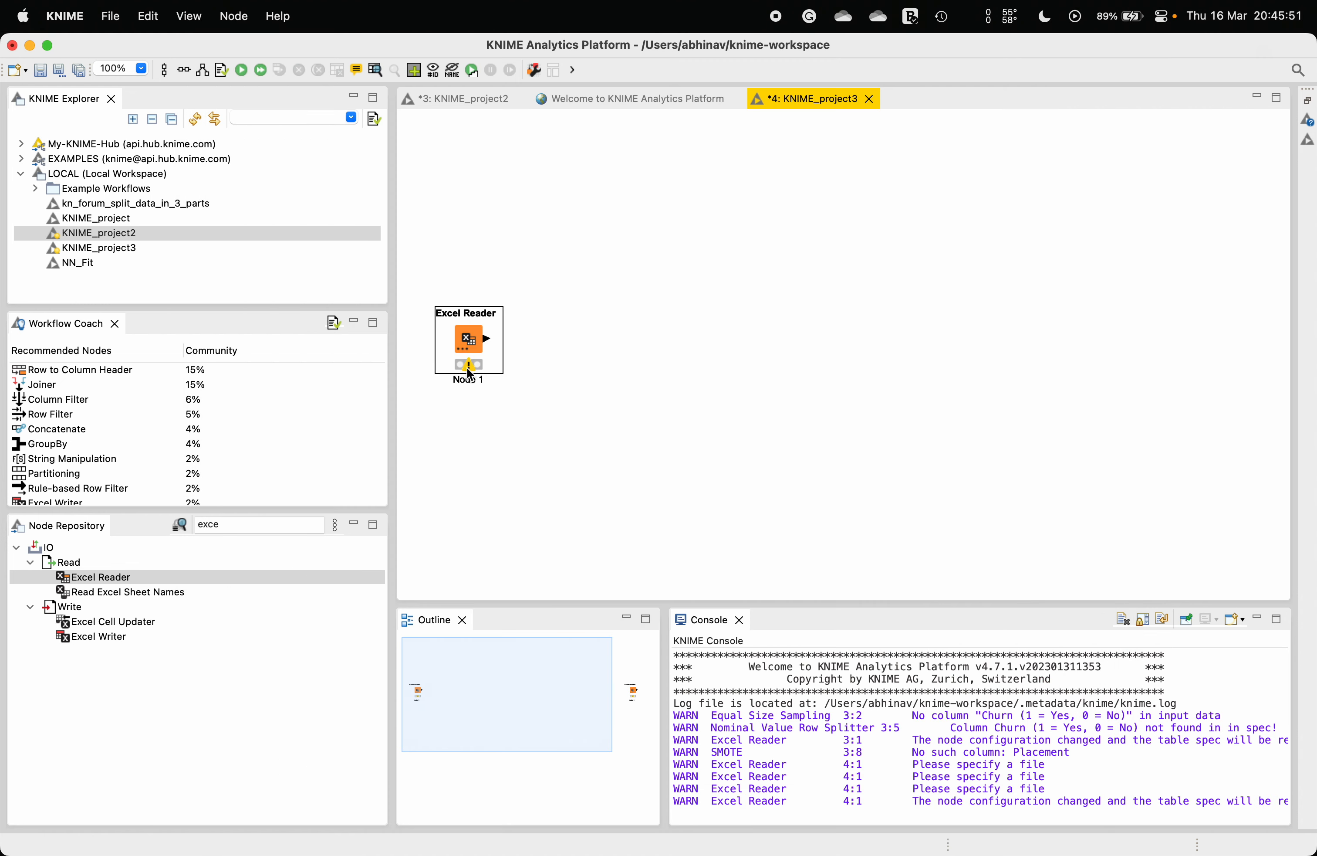
Step: Execute the Excel Reader node
{"action": "mouse_move", "coordinate": [470, 374]}
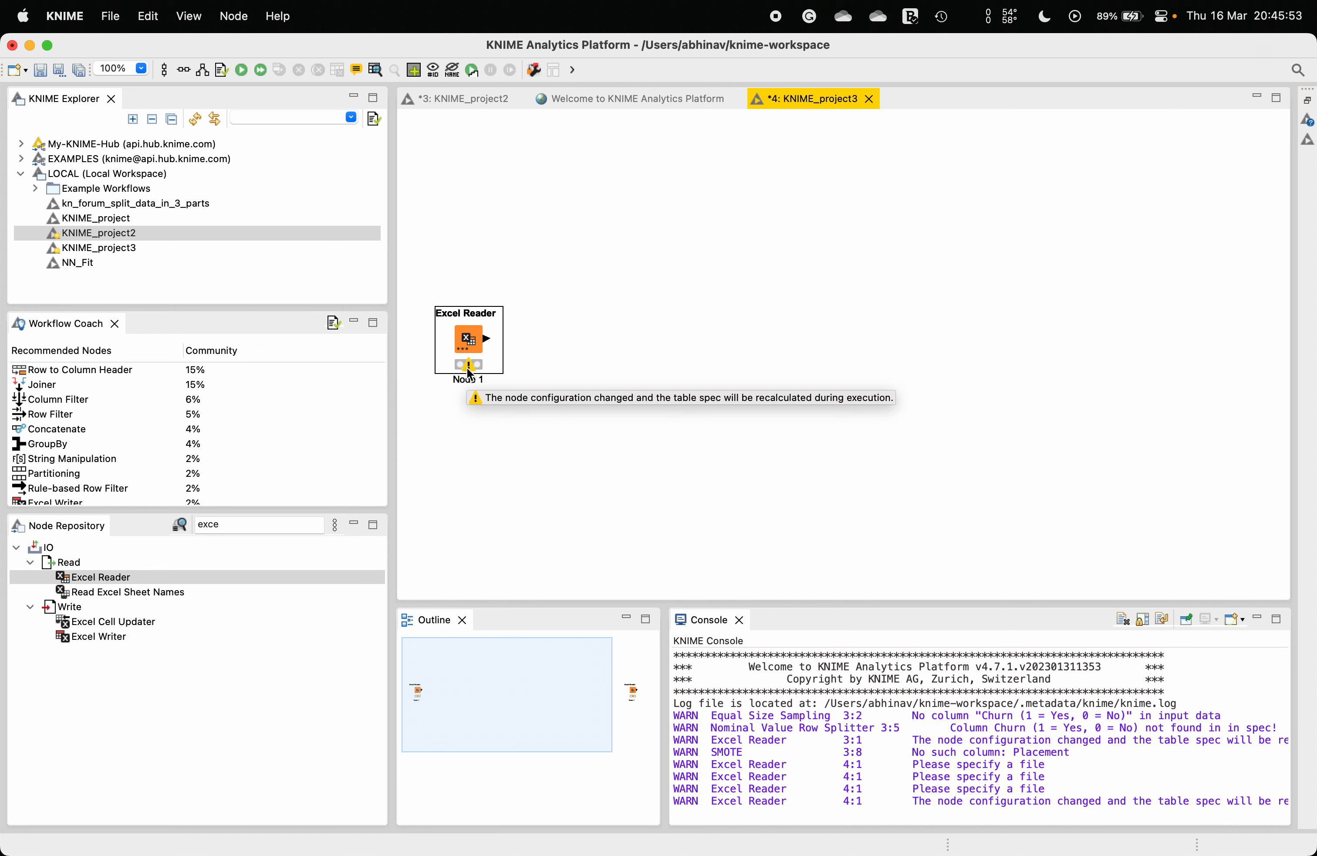
{"action": "right_click", "coordinate": [468, 341]}
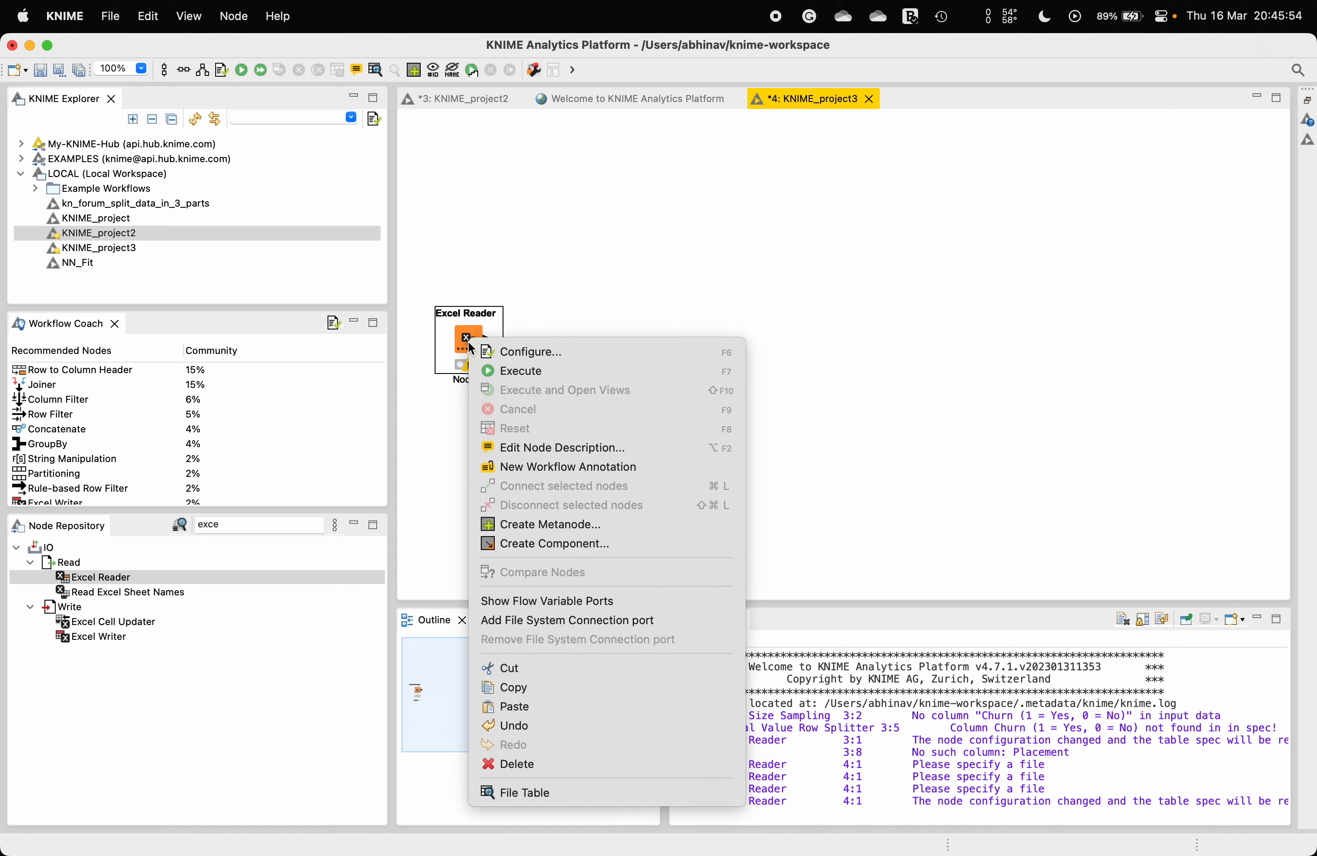
{"action": "left_click", "coordinate": [509, 371]}
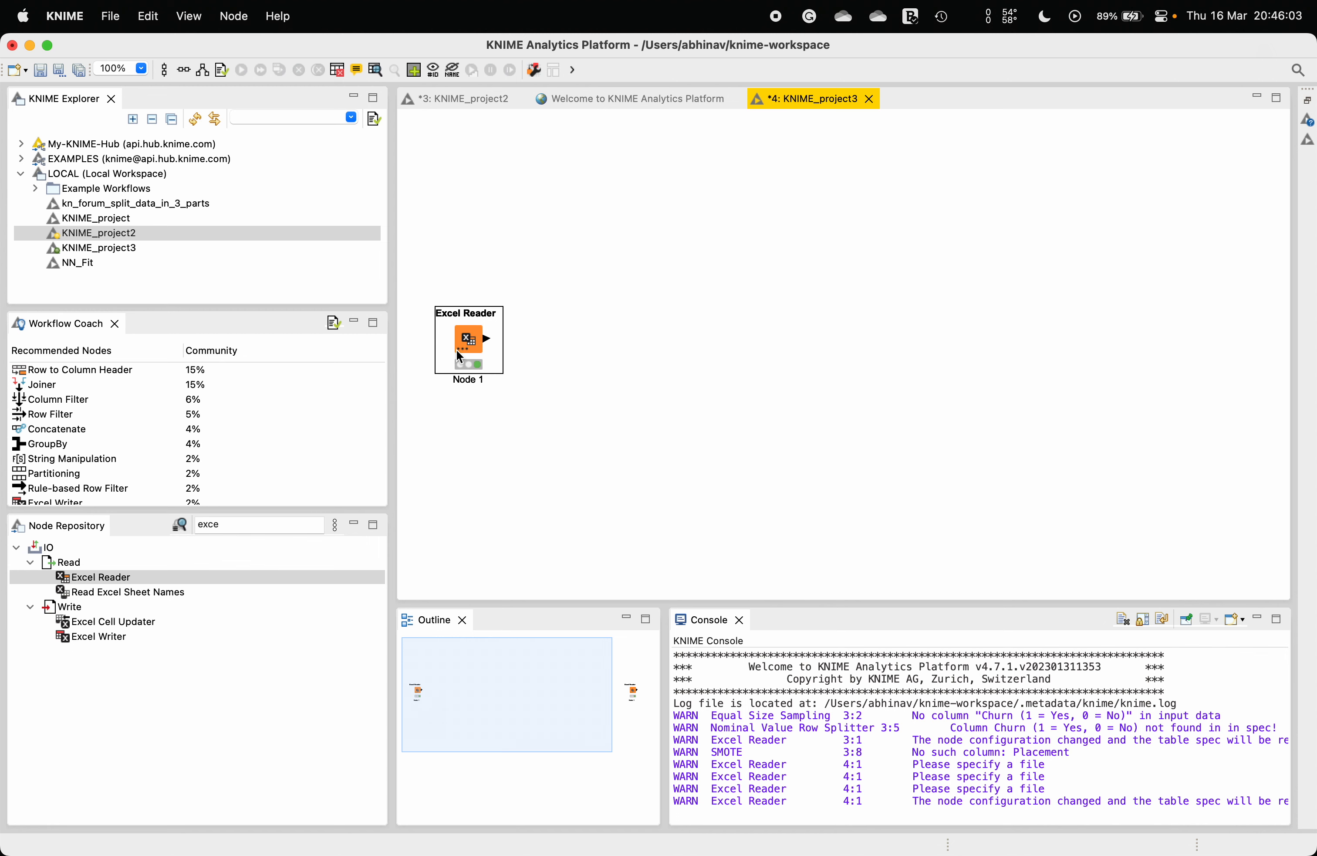
Step: Open the Excel Reader's output table and browse its rows
{"action": "right_click", "coordinate": [471, 347]}
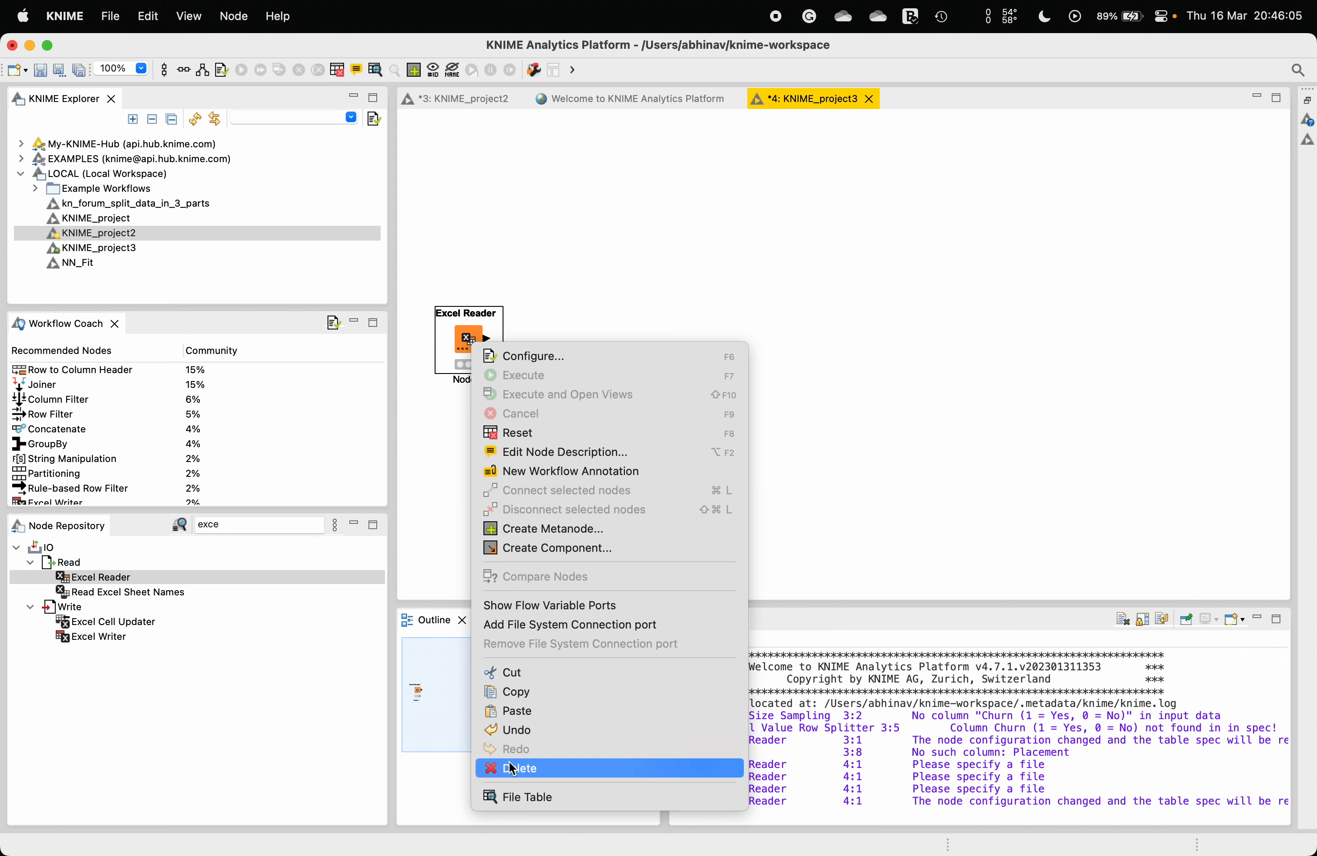
{"action": "left_click", "coordinate": [517, 796]}
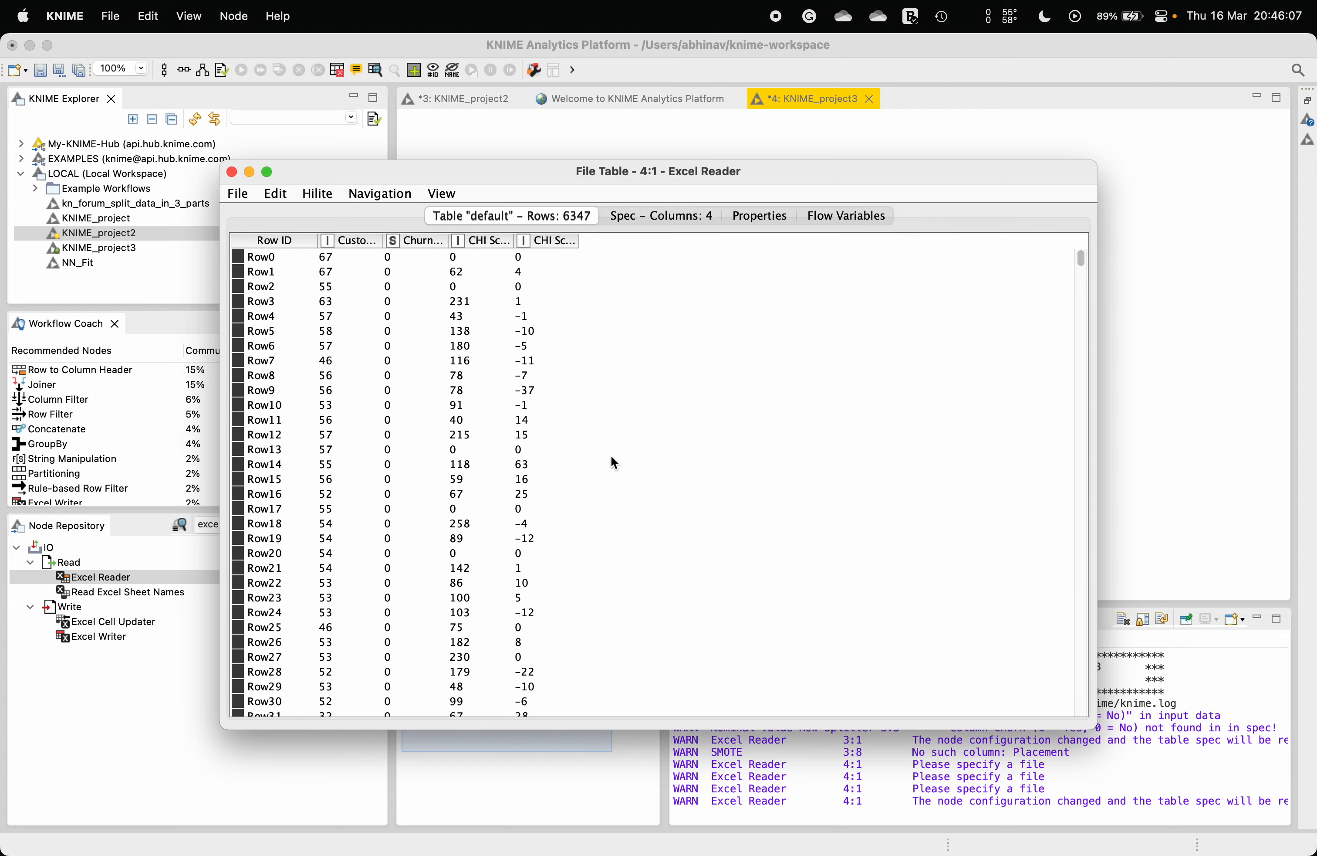
{"action": "scroll", "coordinate": [399, 371], "scroll_direction": "down", "scroll_amount": 15}
{"action": "scroll", "coordinate": [1083, 288], "scroll_direction": "up", "scroll_amount": 8}
{"action": "scroll", "coordinate": [428, 394], "scroll_direction": "up", "scroll_amount": 7}
{"action": "left_click", "coordinate": [232, 172]}
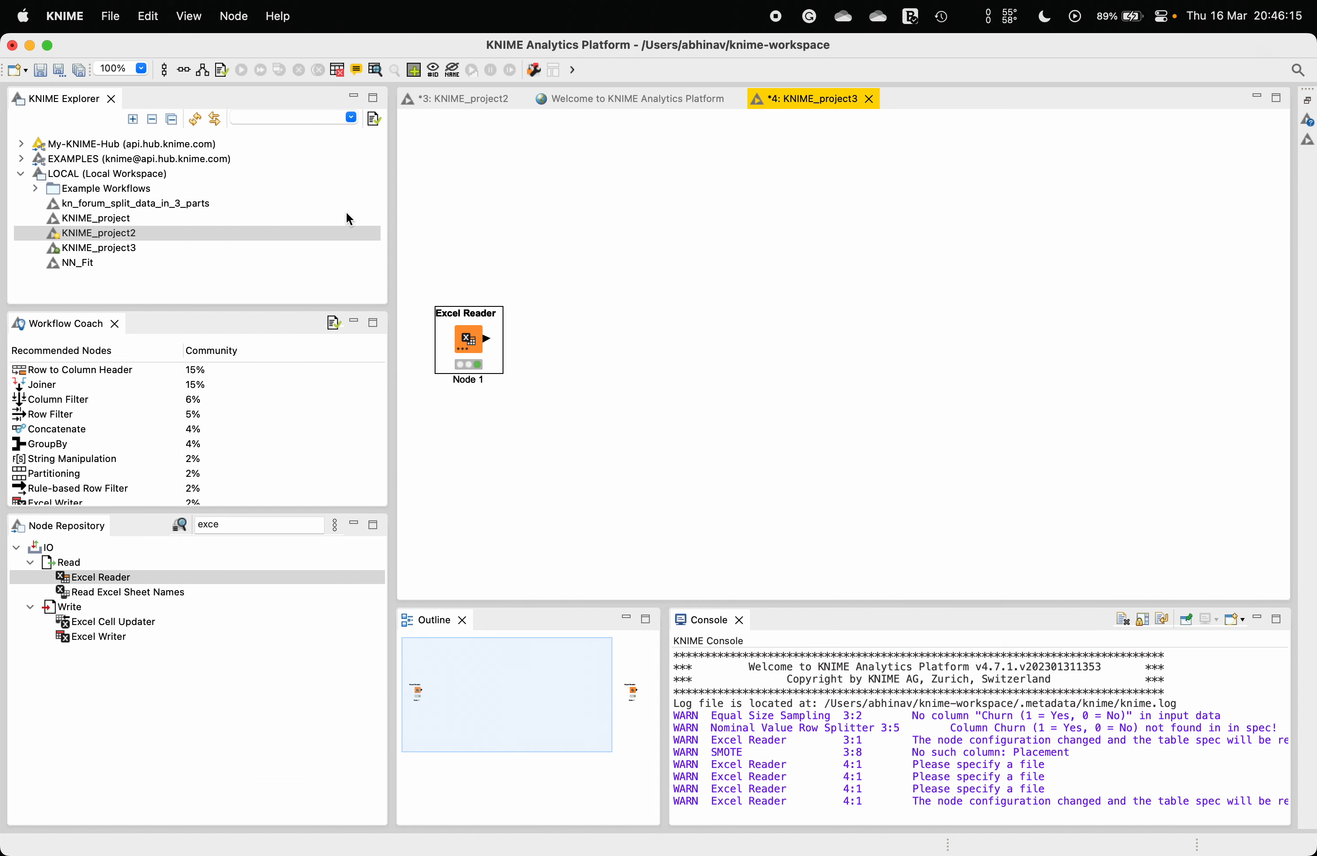
Step: Add an Equal Size Sampling node to the workflow and connect the Excel Reader's output to it
{"action": "left_click", "coordinate": [271, 523]}
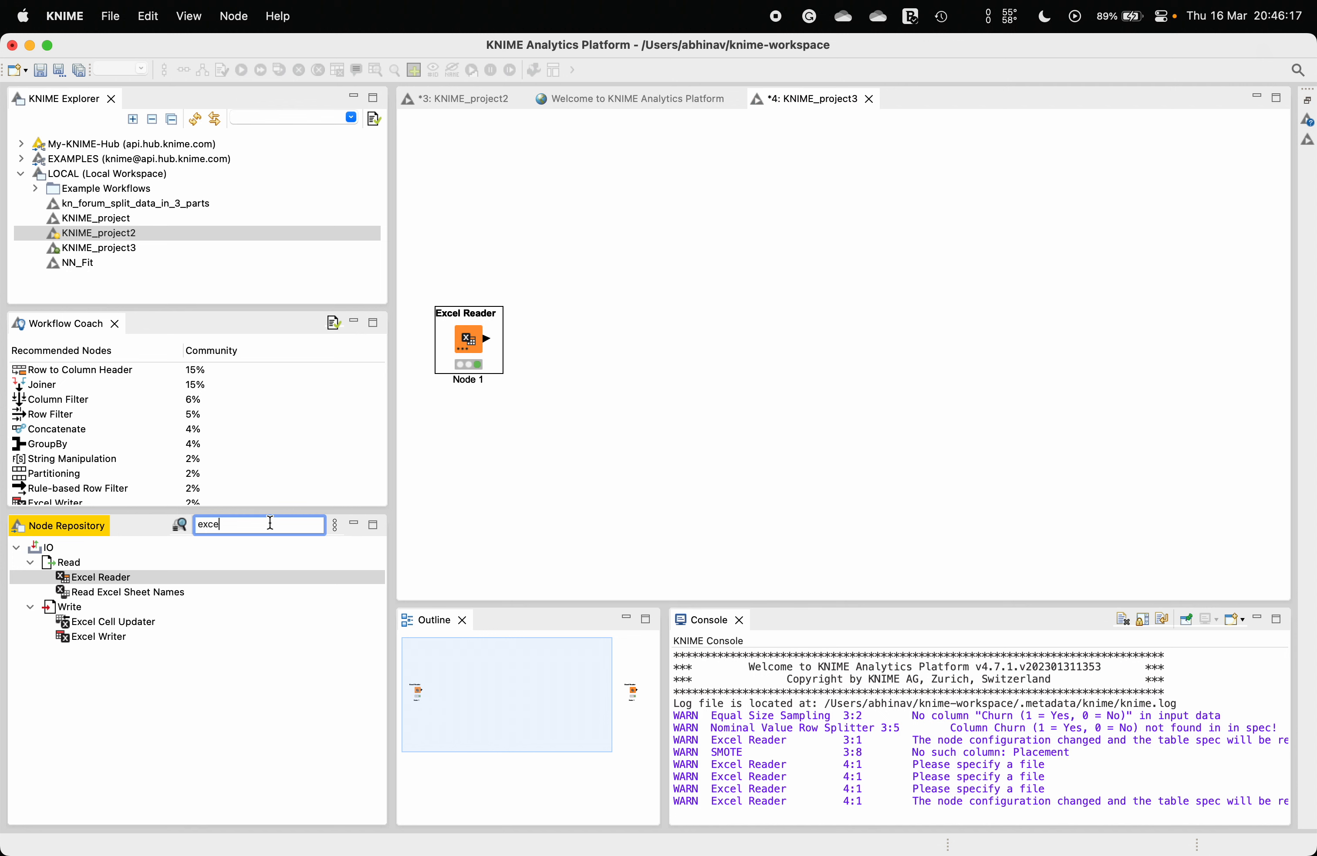
{"action": "double_click", "coordinate": [263, 523]}
{"action": "type", "text": "equal sa"}
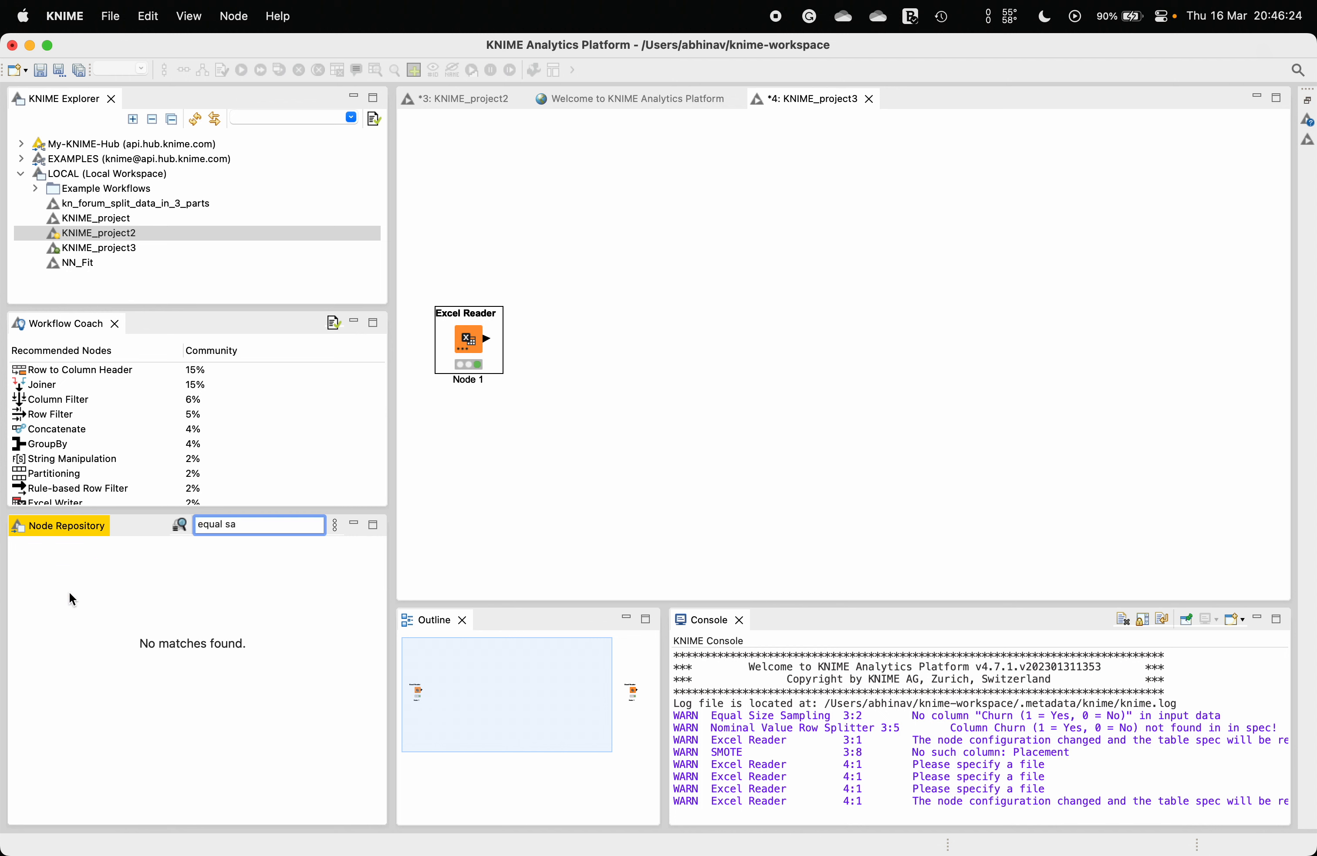
{"action": "key", "text": "BackSpace"}
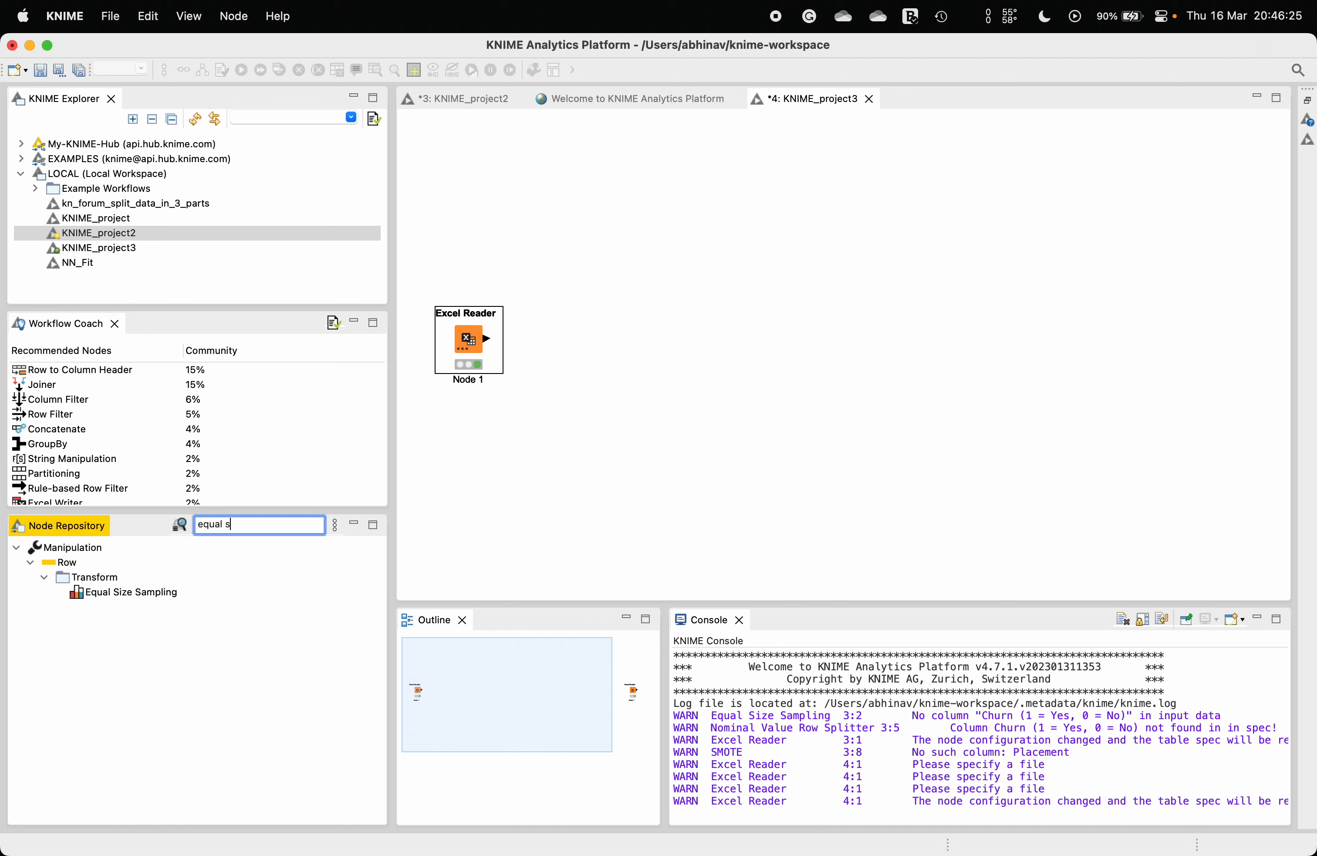
{"action": "left_click", "coordinate": [139, 594]}
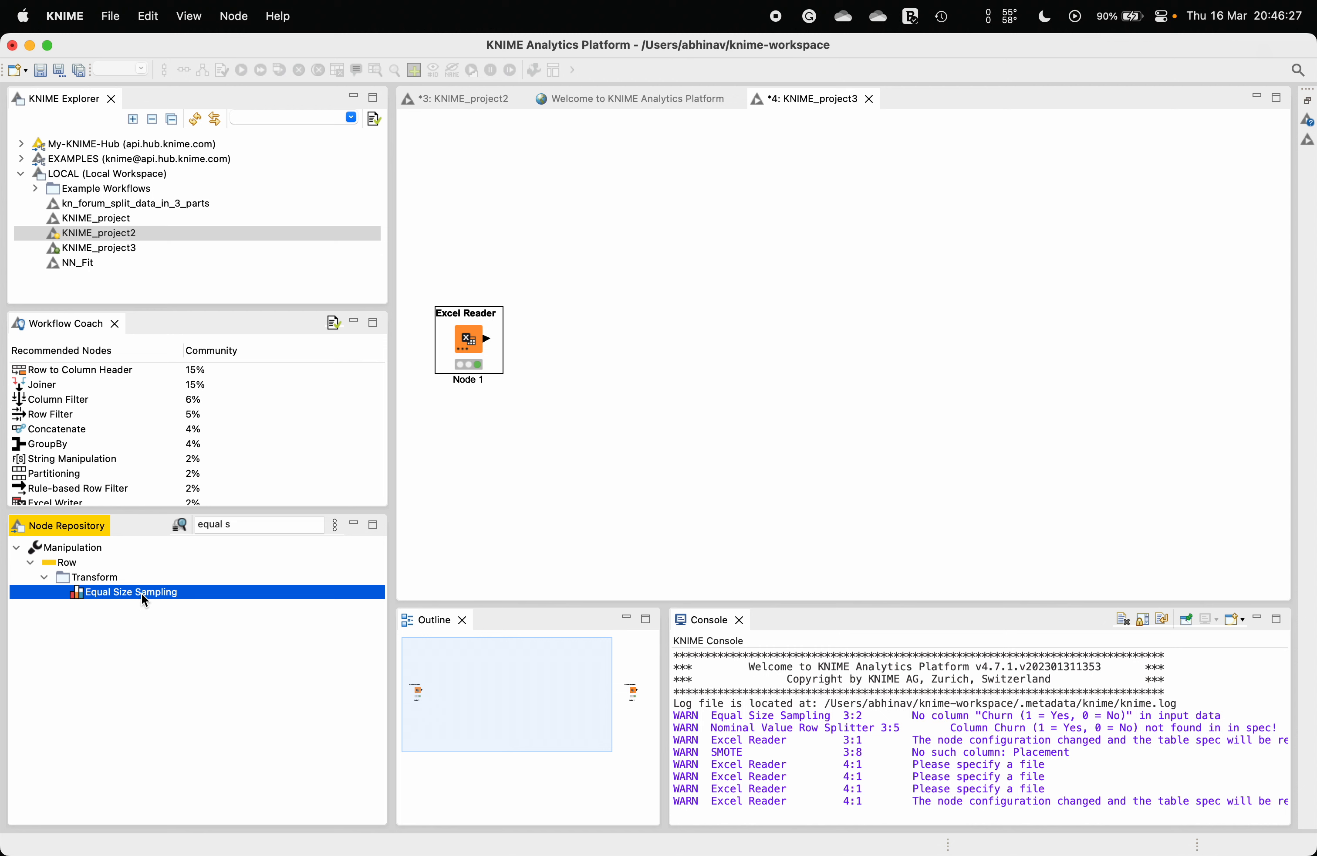
{"action": "left_click_drag", "start_coordinate": [117, 597], "coordinate": [618, 260]}
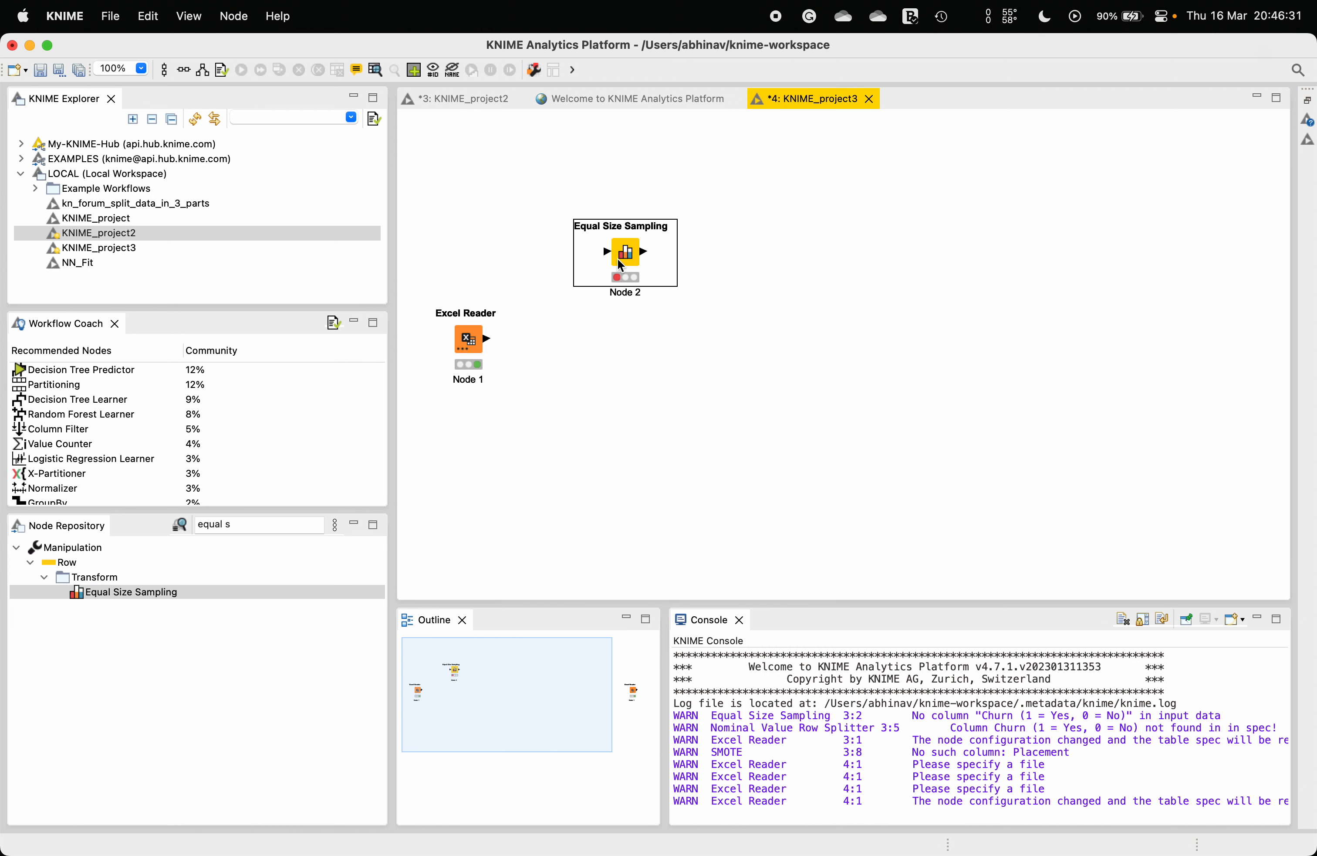
{"action": "left_click_drag", "start_coordinate": [487, 338], "coordinate": [611, 257]}
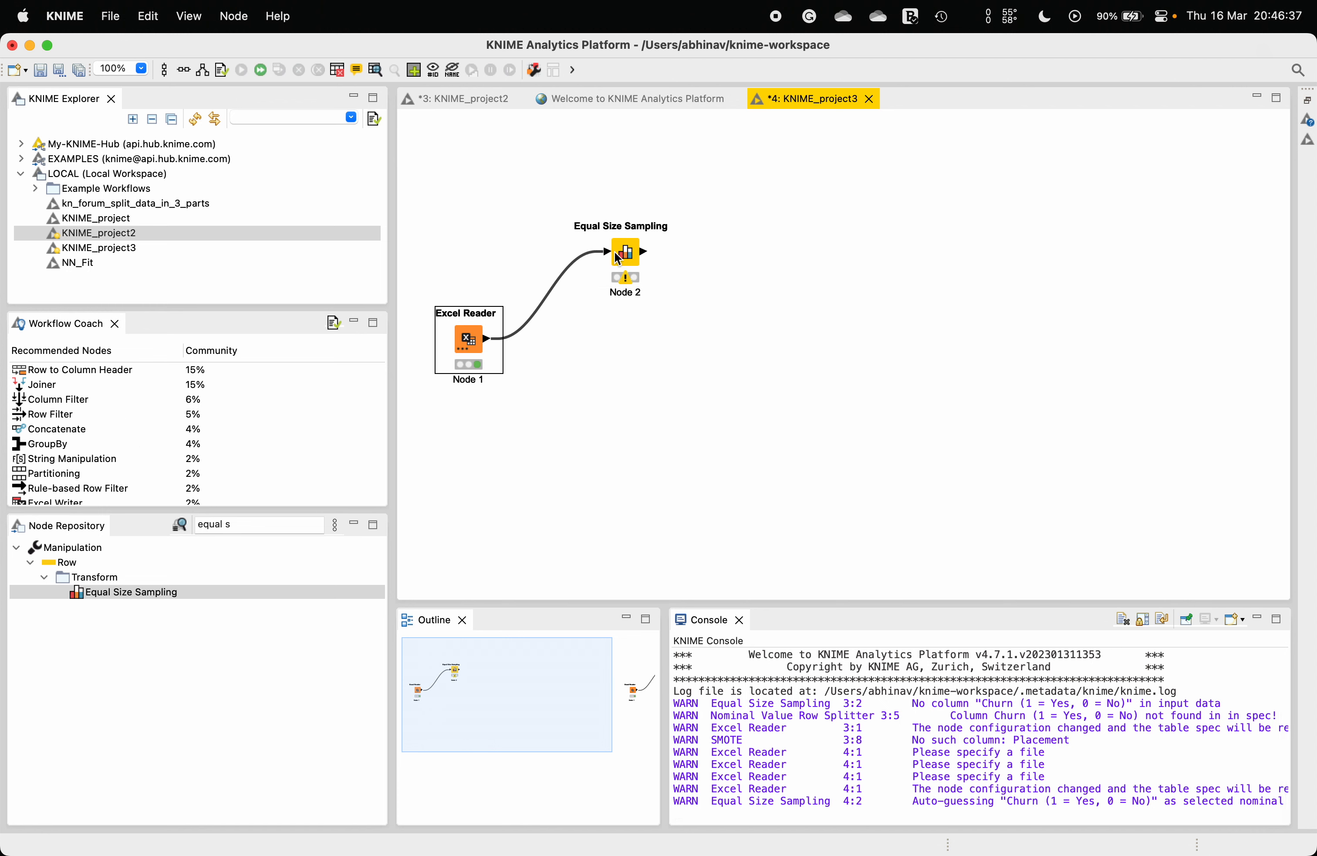
Step: Configure Equal Size Sampling with Churn (1 = Yes, 0 = No) as nominal column and exact sampling
{"action": "right_click", "coordinate": [638, 257]}
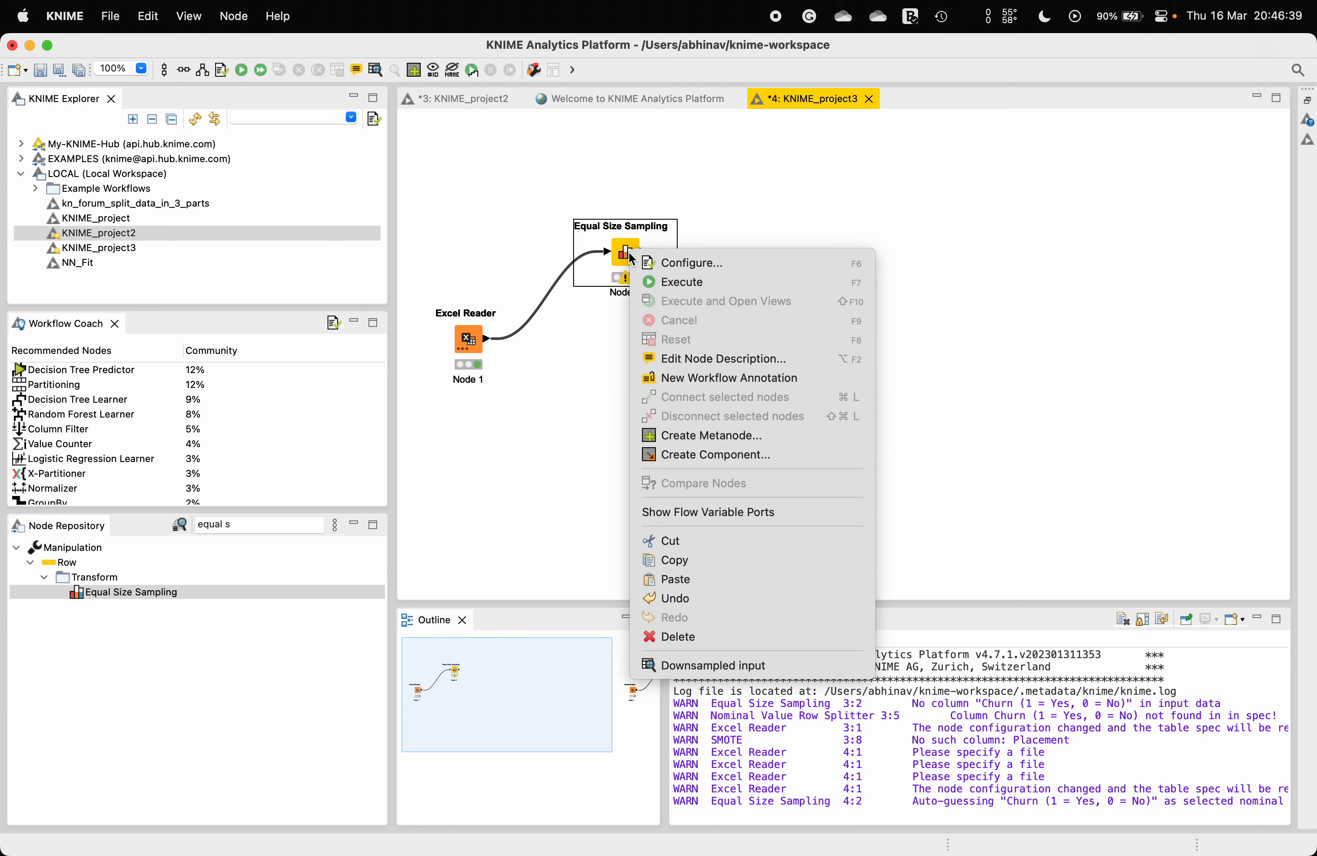
{"action": "left_click", "coordinate": [656, 263]}
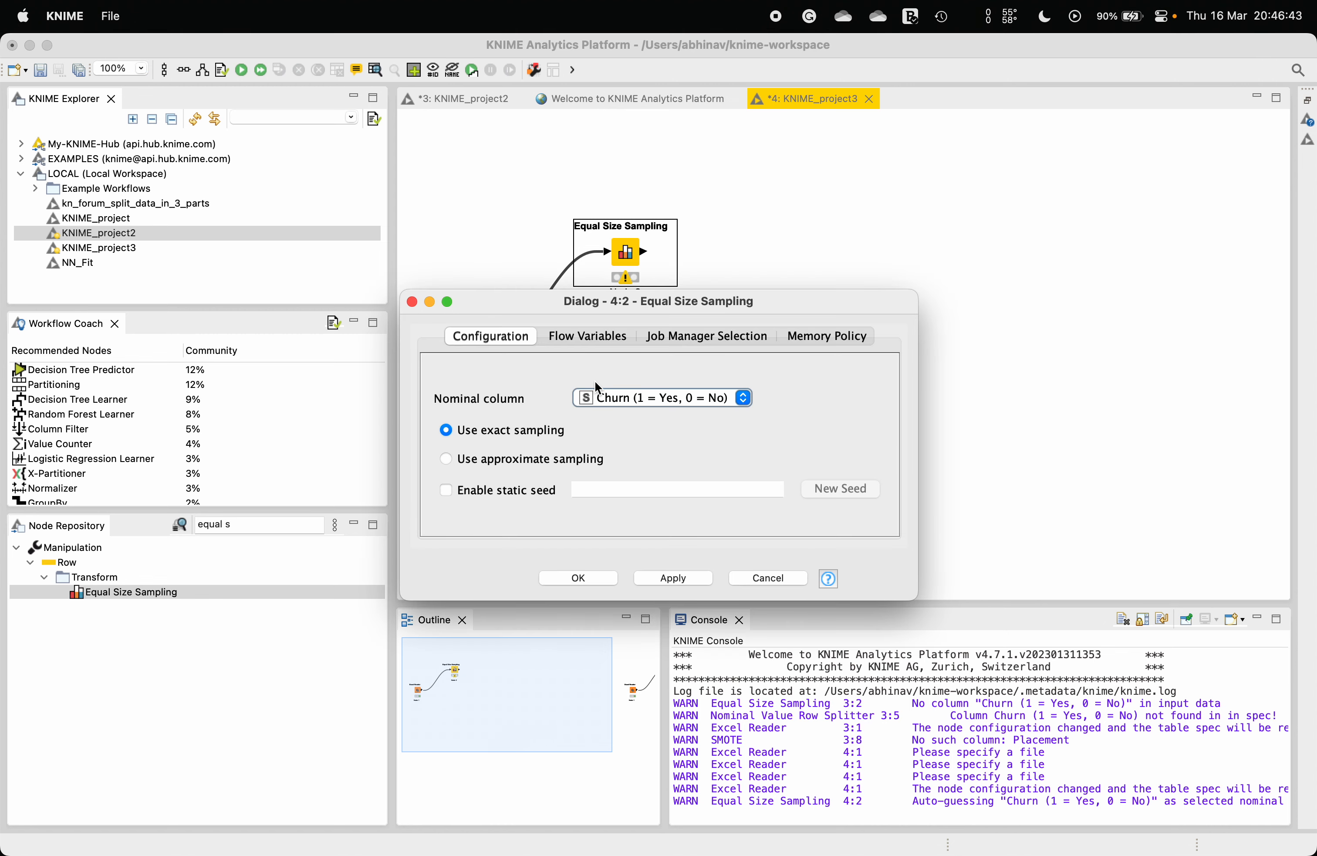
{"action": "left_click", "coordinate": [632, 404]}
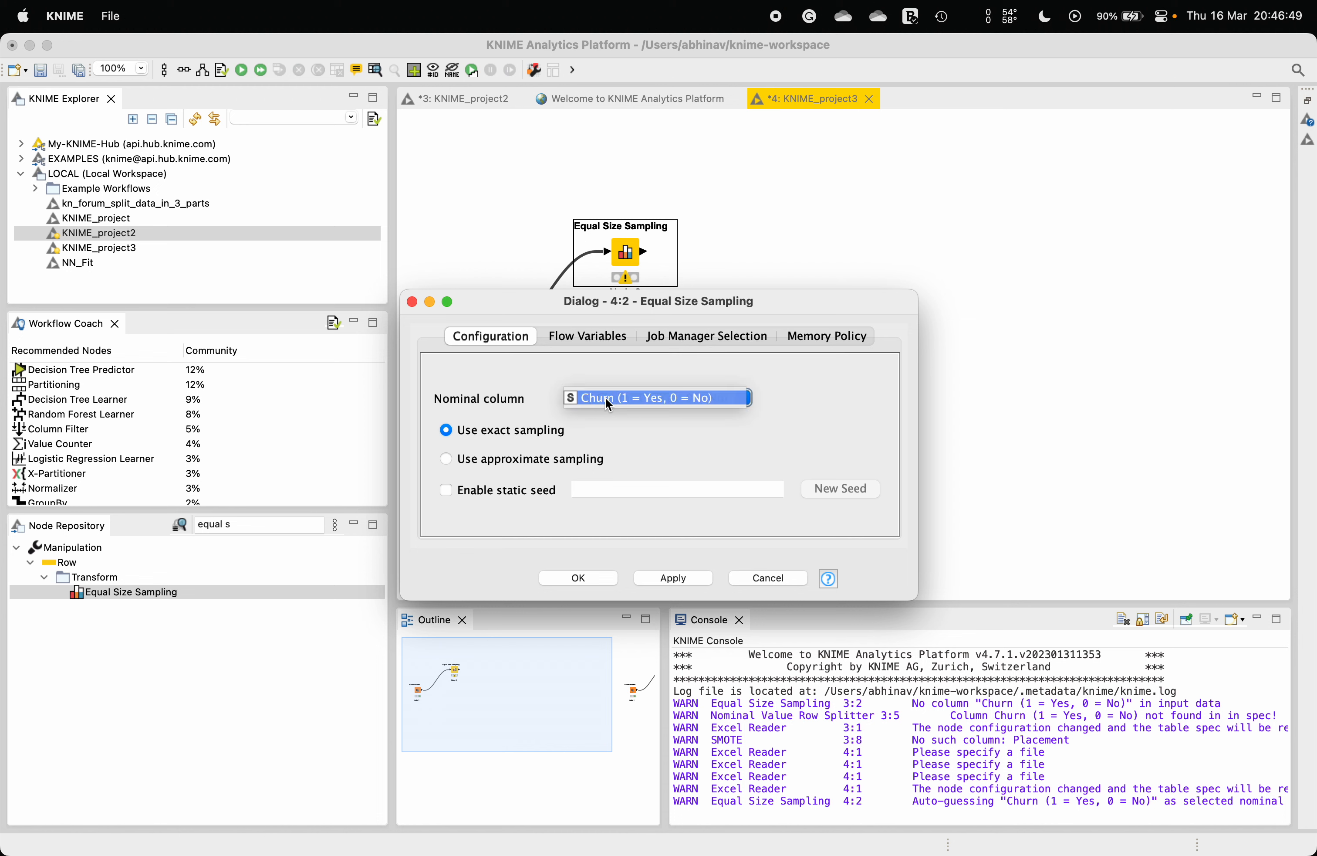
{"action": "left_click", "coordinate": [610, 403]}
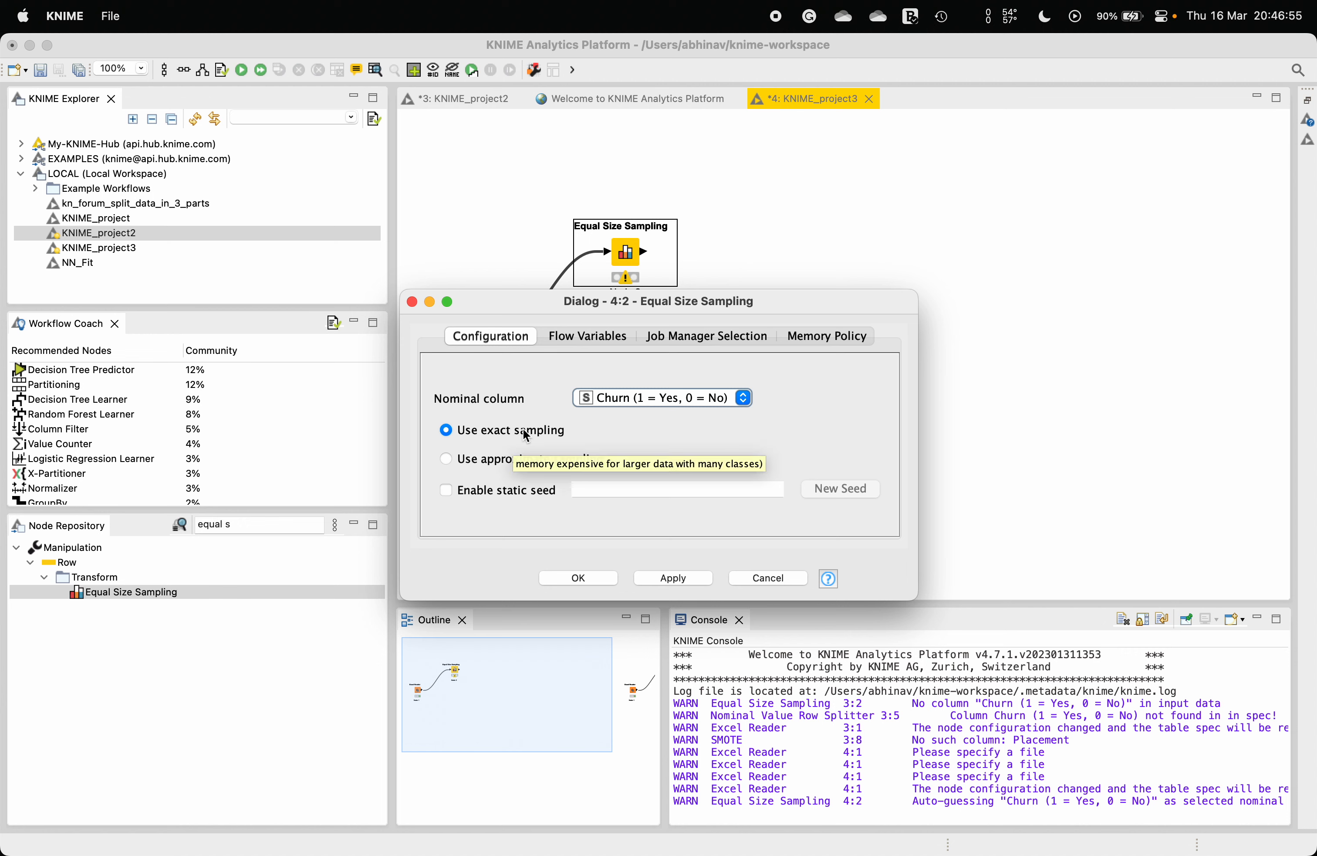
{"action": "left_click", "coordinate": [571, 574]}
Step: Execute the Equal Size Sampling node and open its downsampled output table, then close it
{"action": "right_click", "coordinate": [634, 253]}
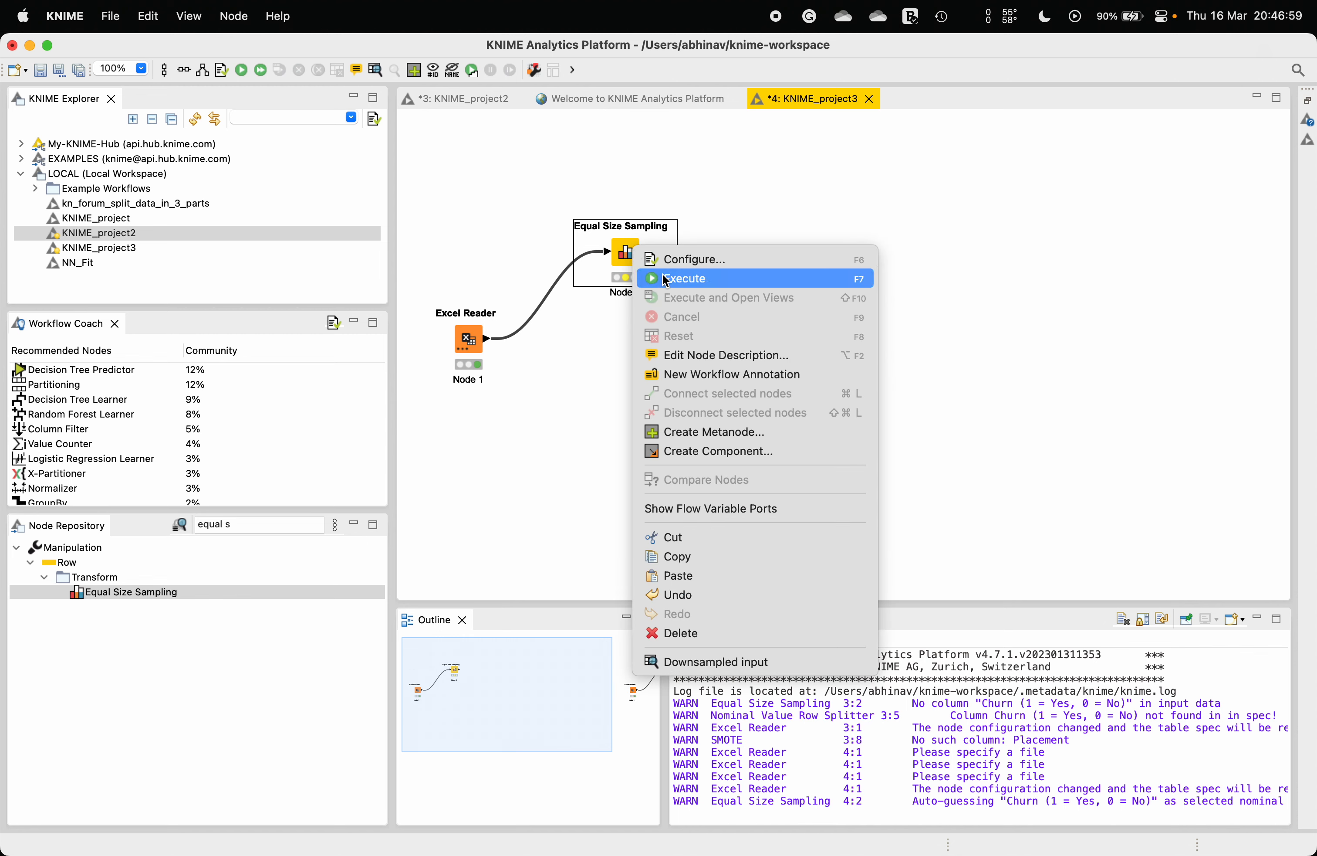
{"action": "left_click", "coordinate": [665, 278]}
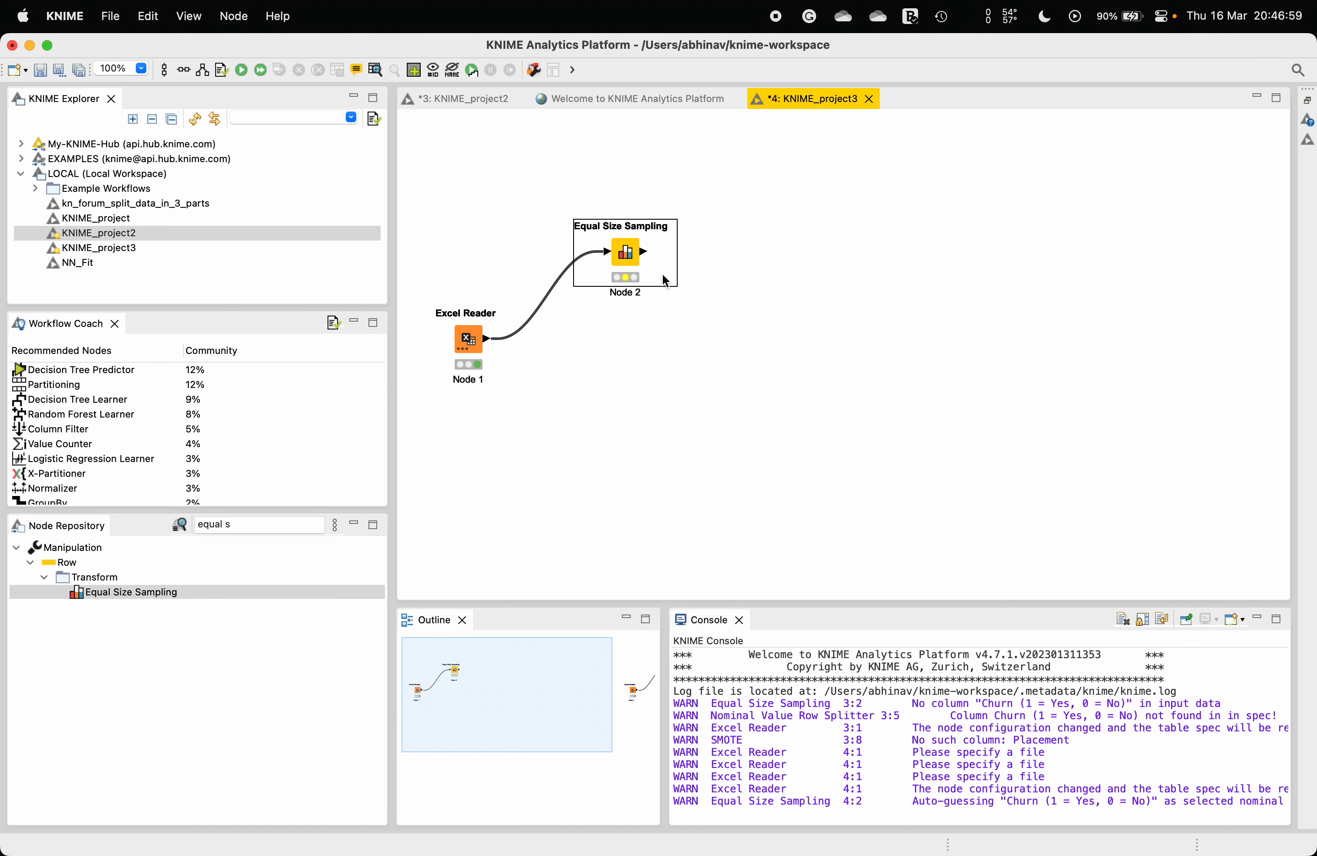
{"action": "right_click", "coordinate": [628, 254]}
{"action": "left_click", "coordinate": [701, 672]}
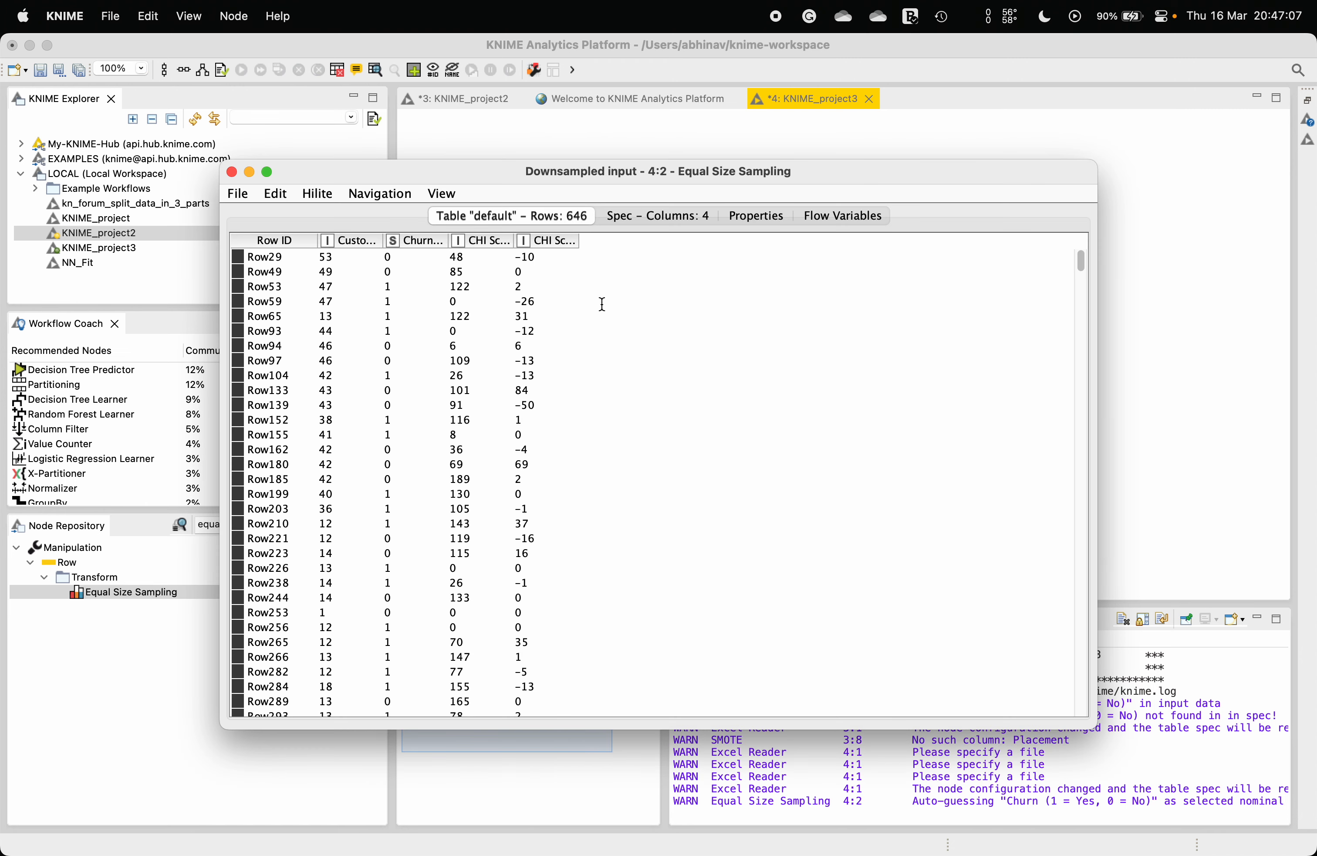
{"action": "left_click", "coordinate": [231, 172]}
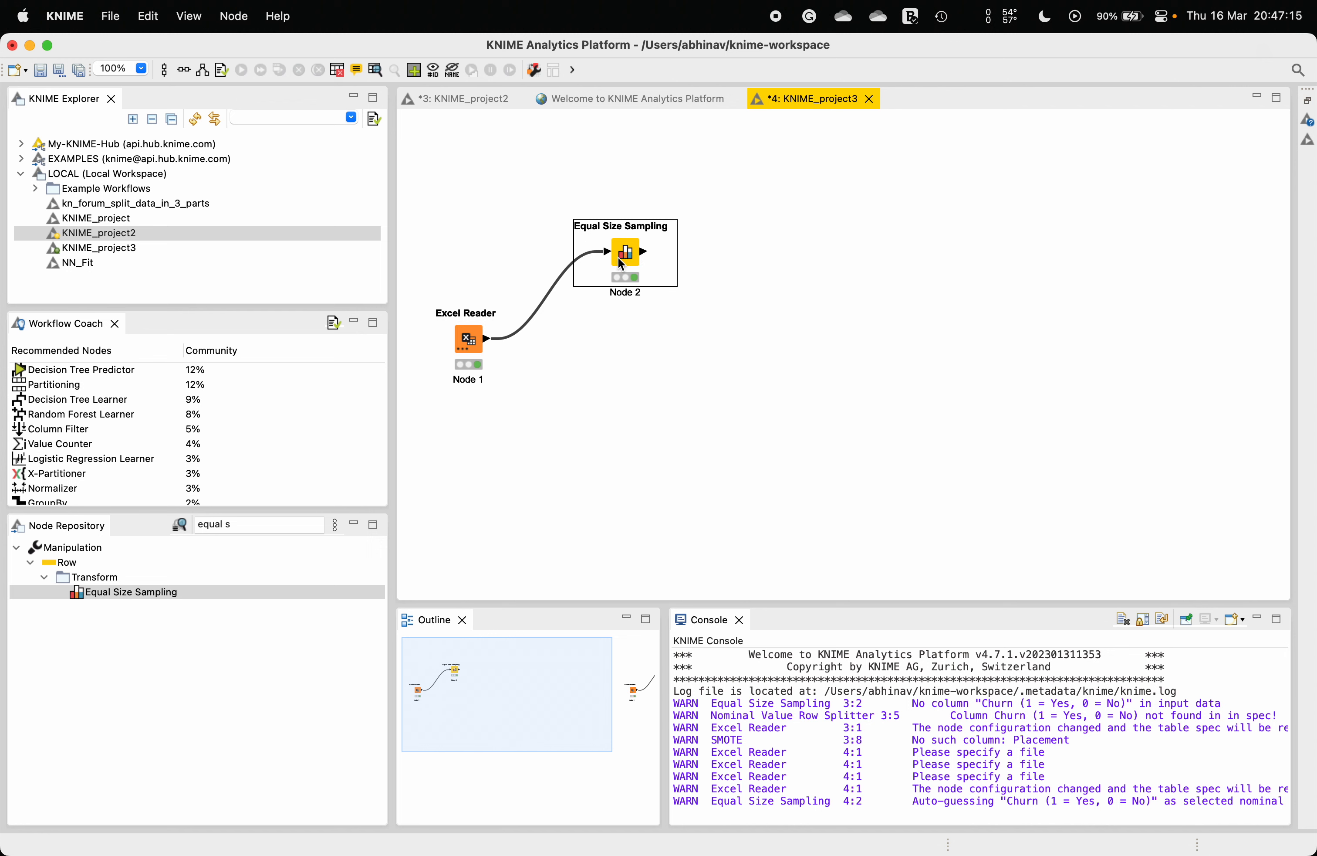
Step: Add an Excel Writer node from the repository and connect the Equal Size Sampling output to it
{"action": "left_click", "coordinate": [259, 525]}
{"action": "type", "text": "Write"}
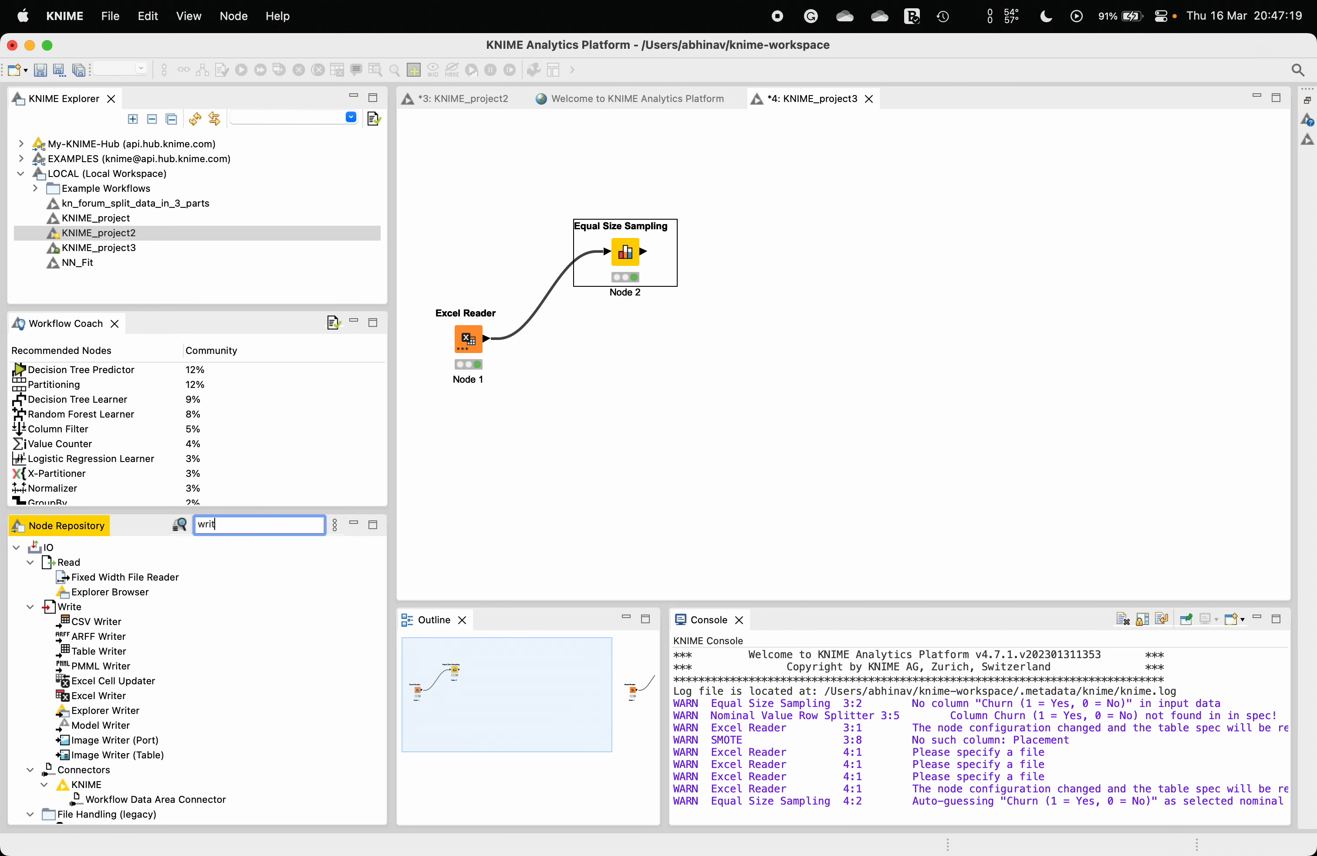
{"action": "type", "text": " ex"}
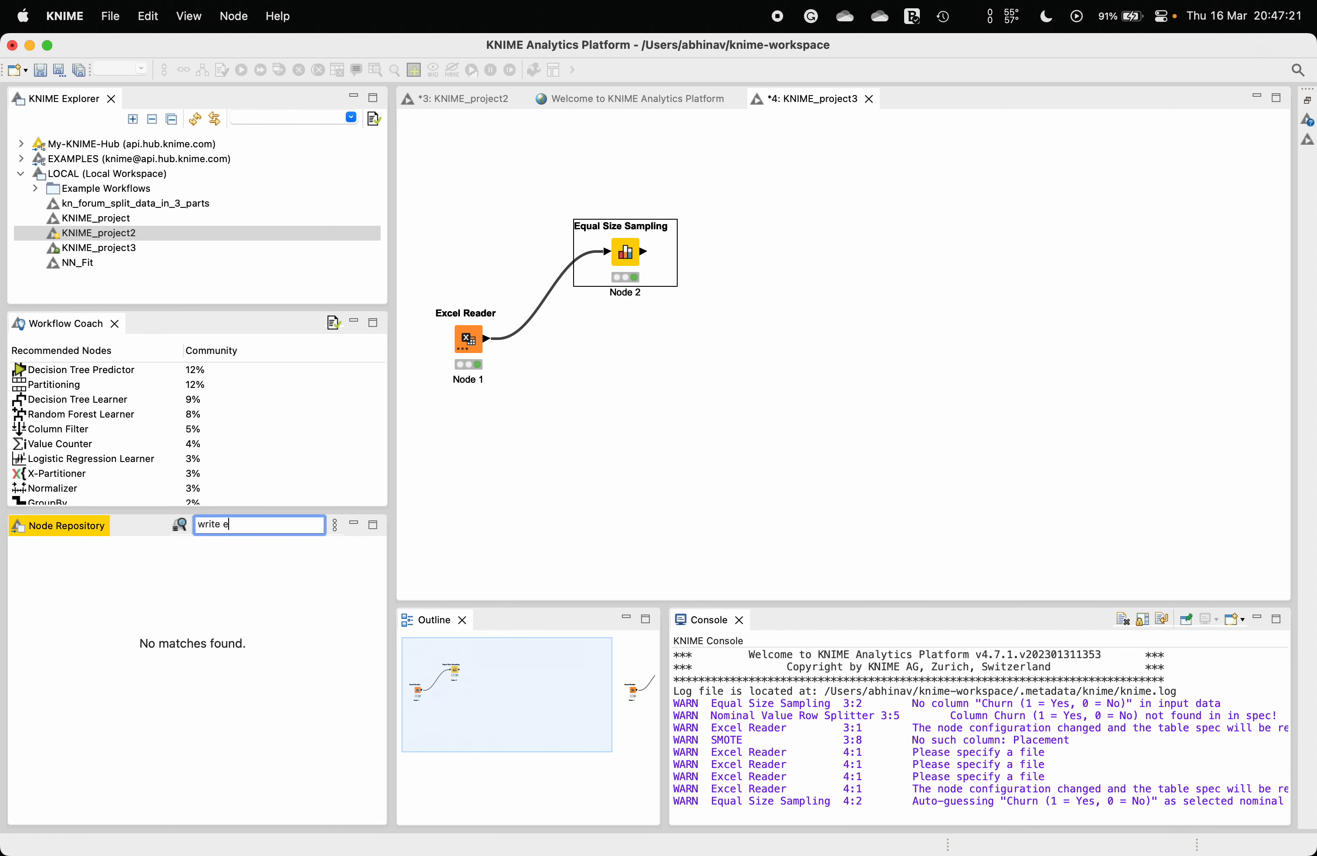
{"action": "key", "text": "BackSpace"}
{"action": "key", "text": "BackSpace"}
{"action": "key", "text": "BackSpace"}
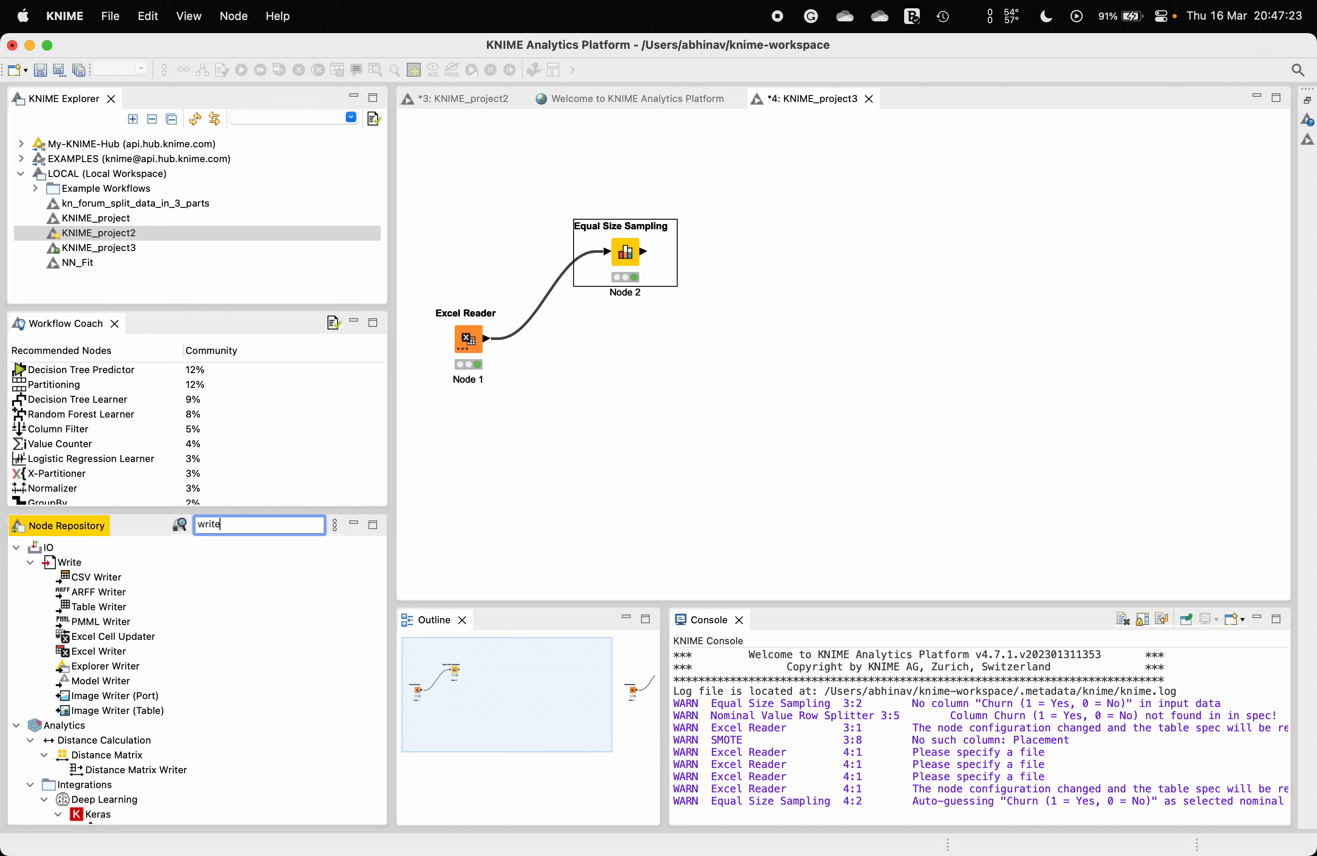
{"action": "left_click", "coordinate": [105, 652]}
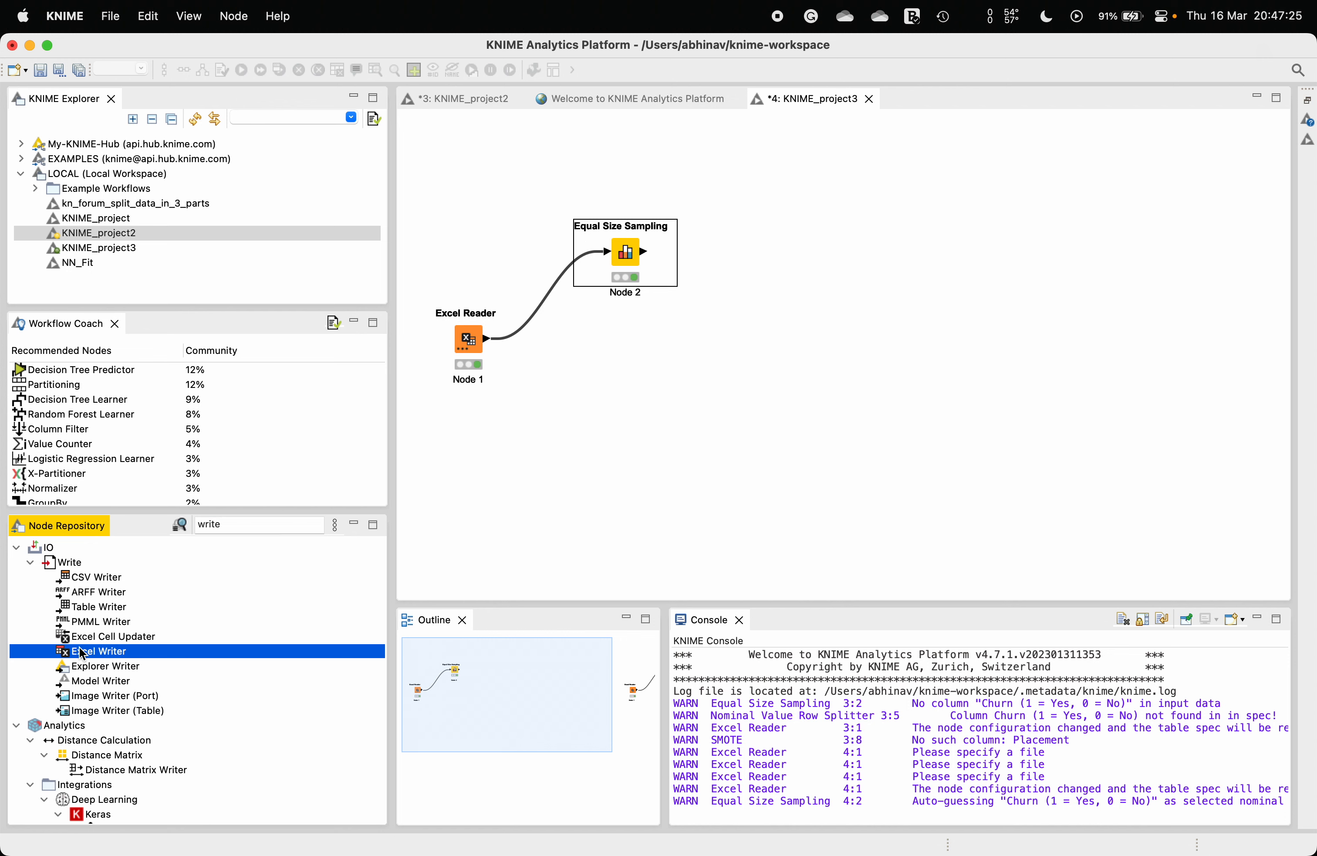
{"action": "left_click_drag", "start_coordinate": [98, 658], "coordinate": [798, 266]}
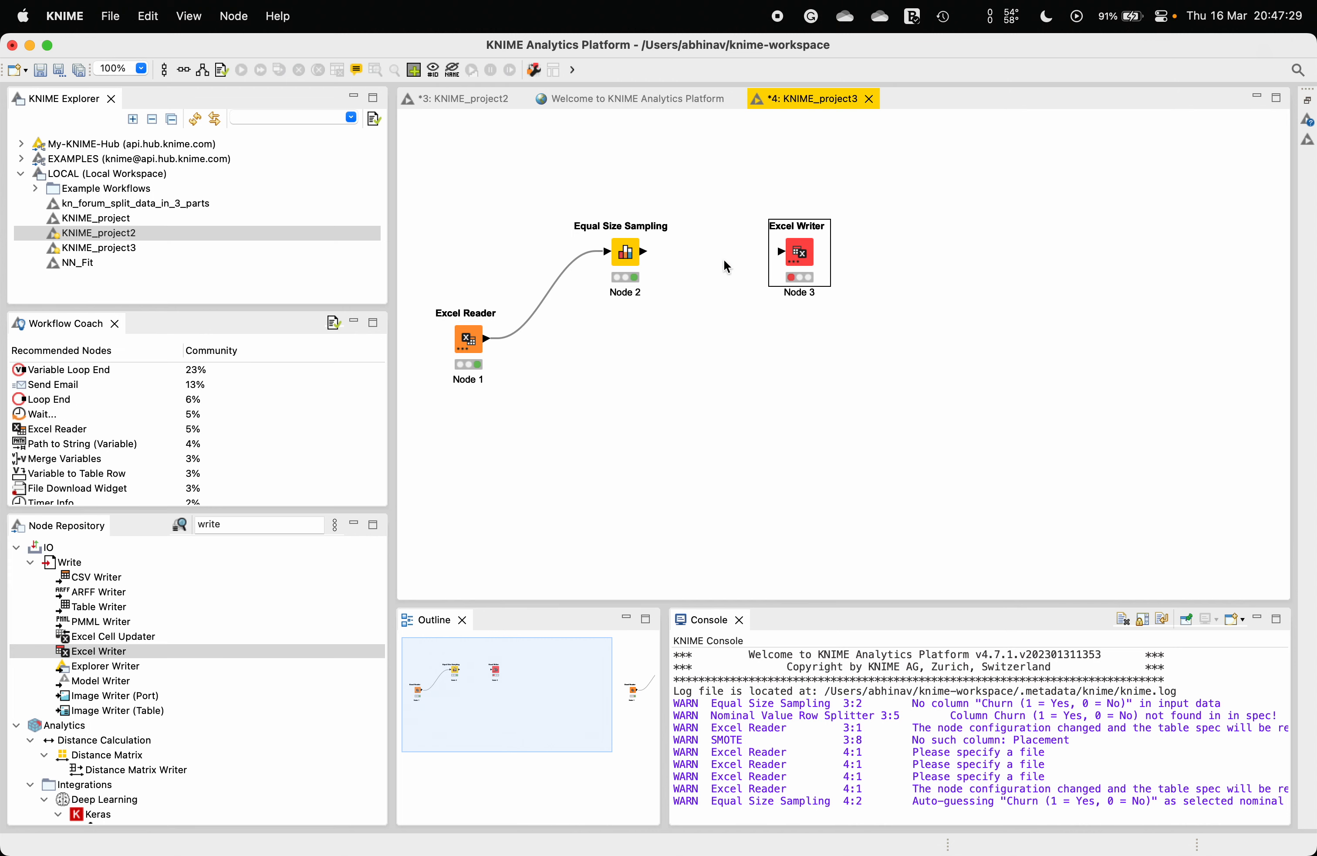
{"action": "left_click_drag", "start_coordinate": [645, 251], "coordinate": [791, 255]}
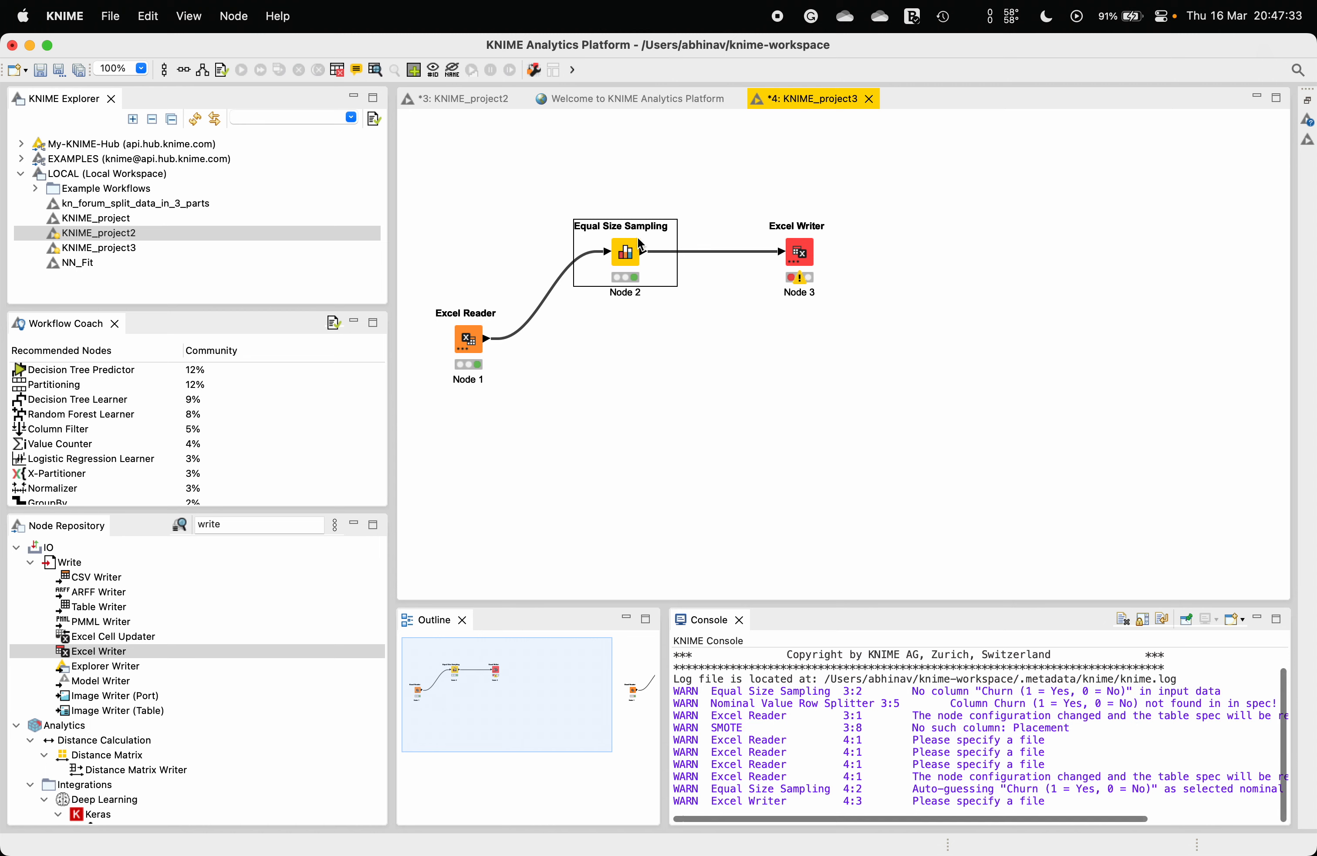
Step: Configure the Excel Writer to save the output file as Downsample.xlsx in the home folder
{"action": "right_click", "coordinate": [796, 253]}
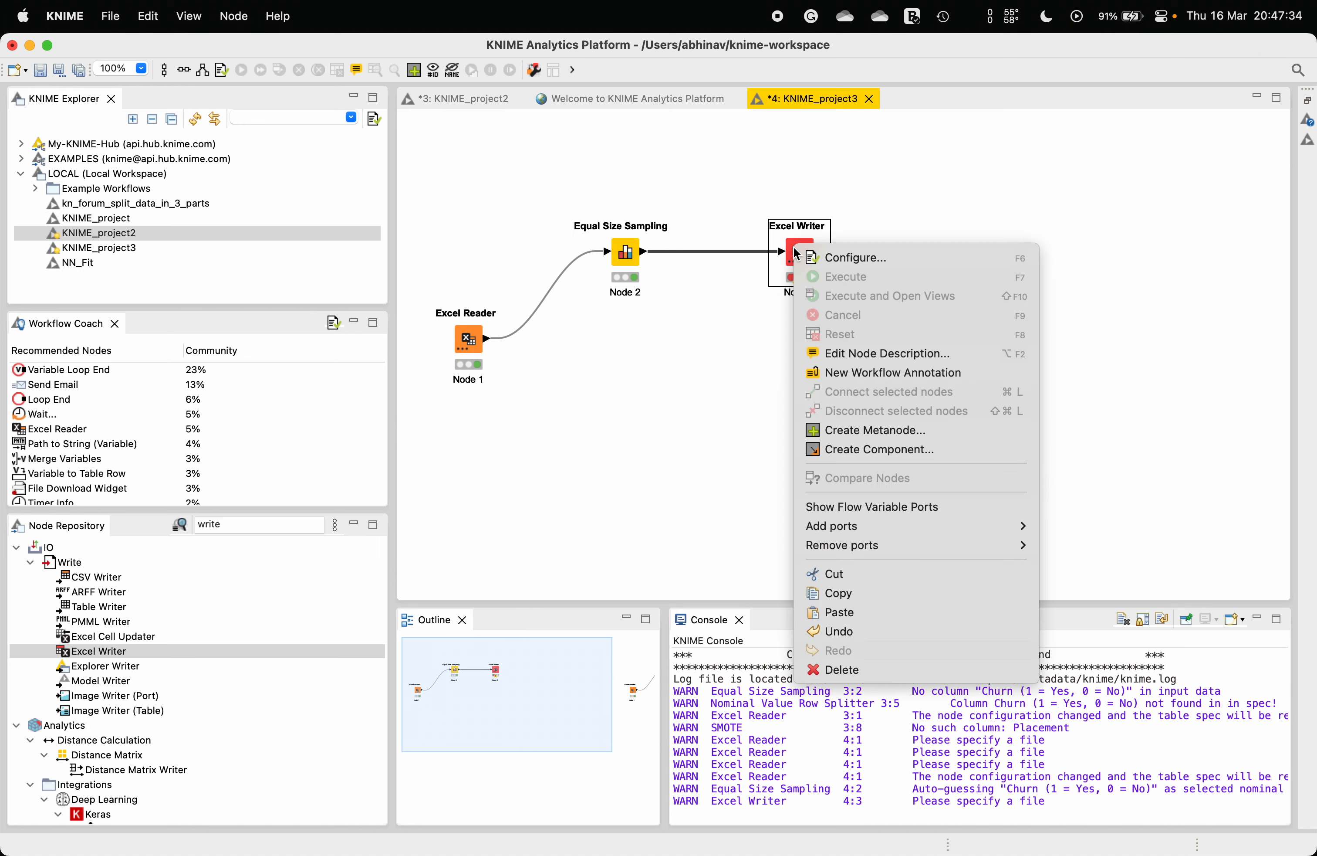
{"action": "left_click", "coordinate": [831, 258]}
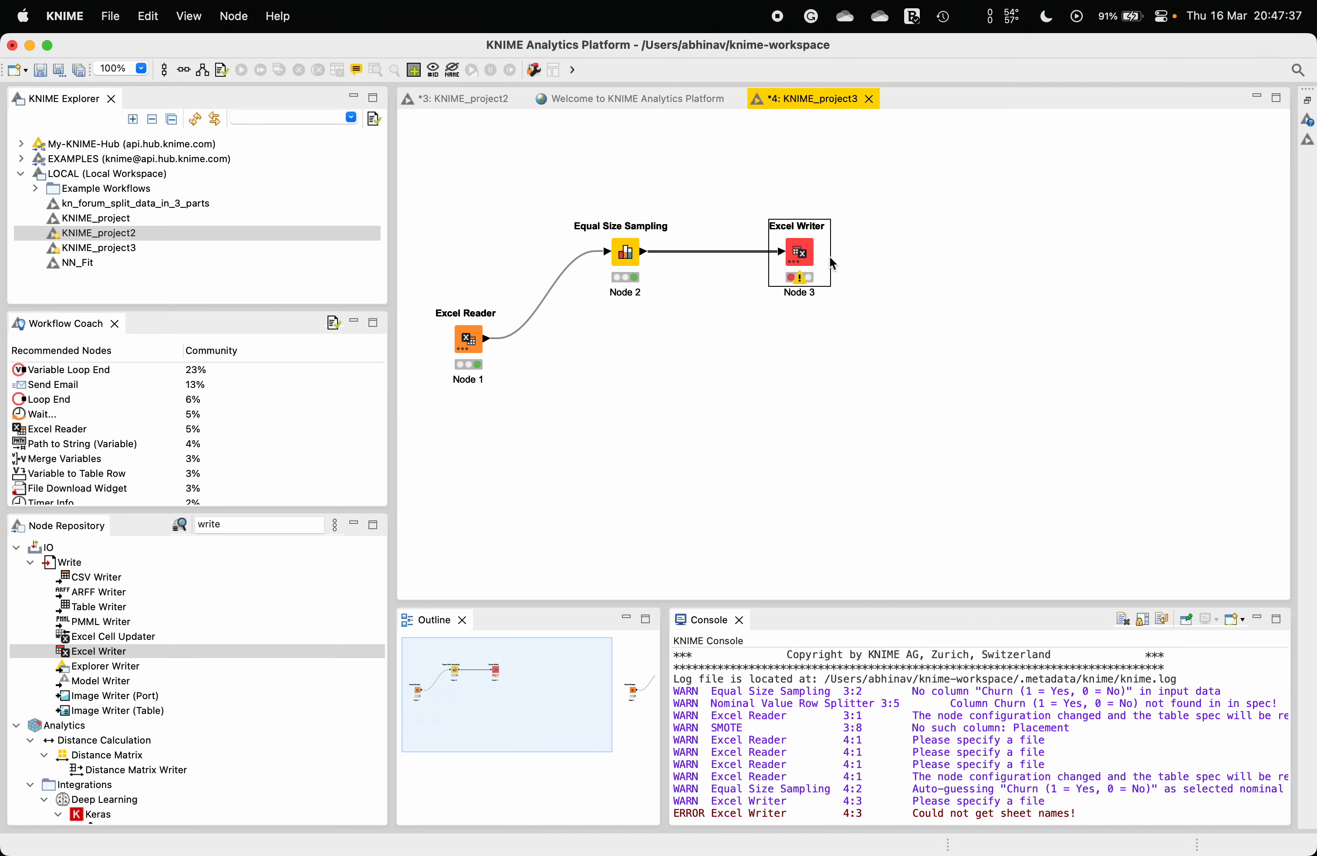
{"action": "left_click", "coordinate": [931, 245]}
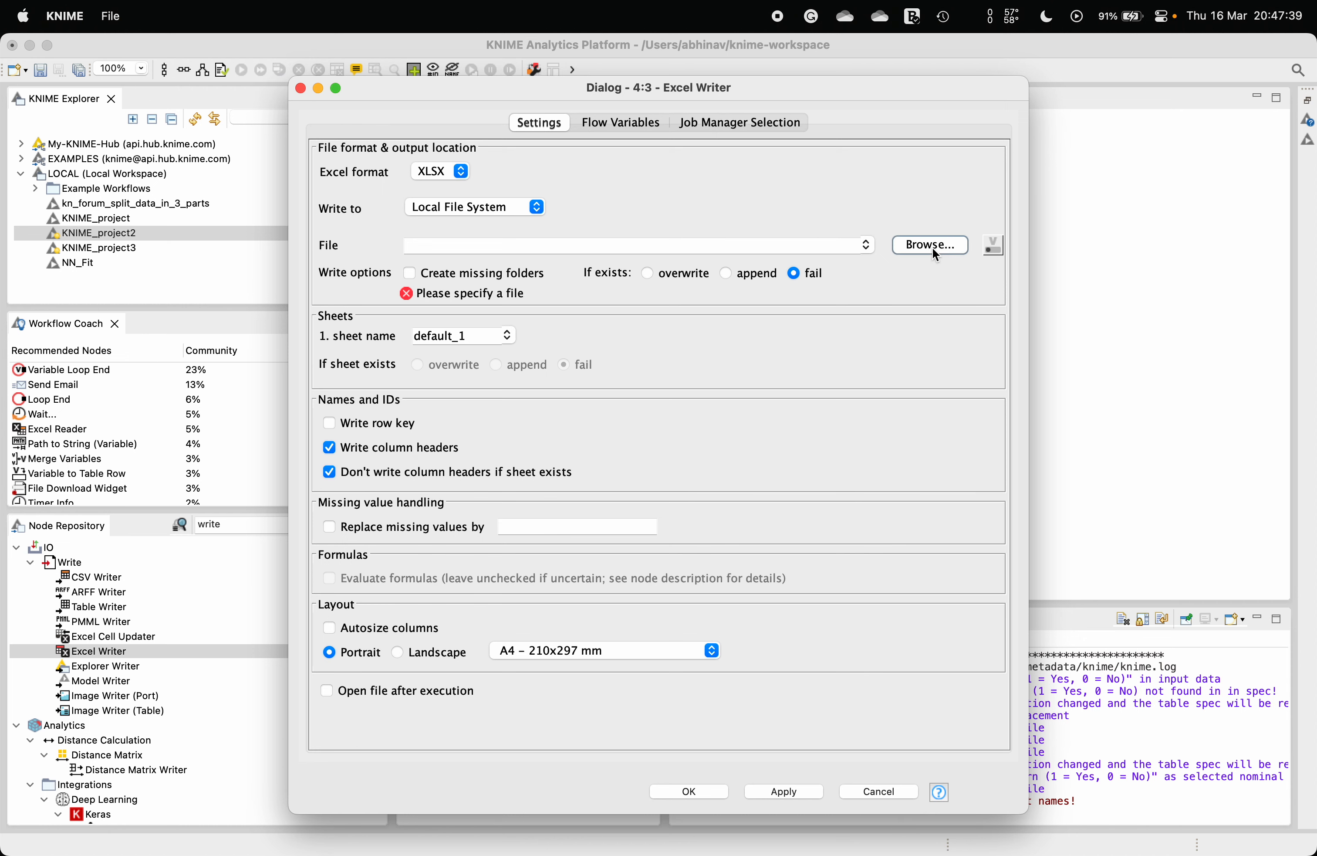
{"action": "left_click", "coordinate": [677, 114]}
{"action": "type", "text": "ad"}
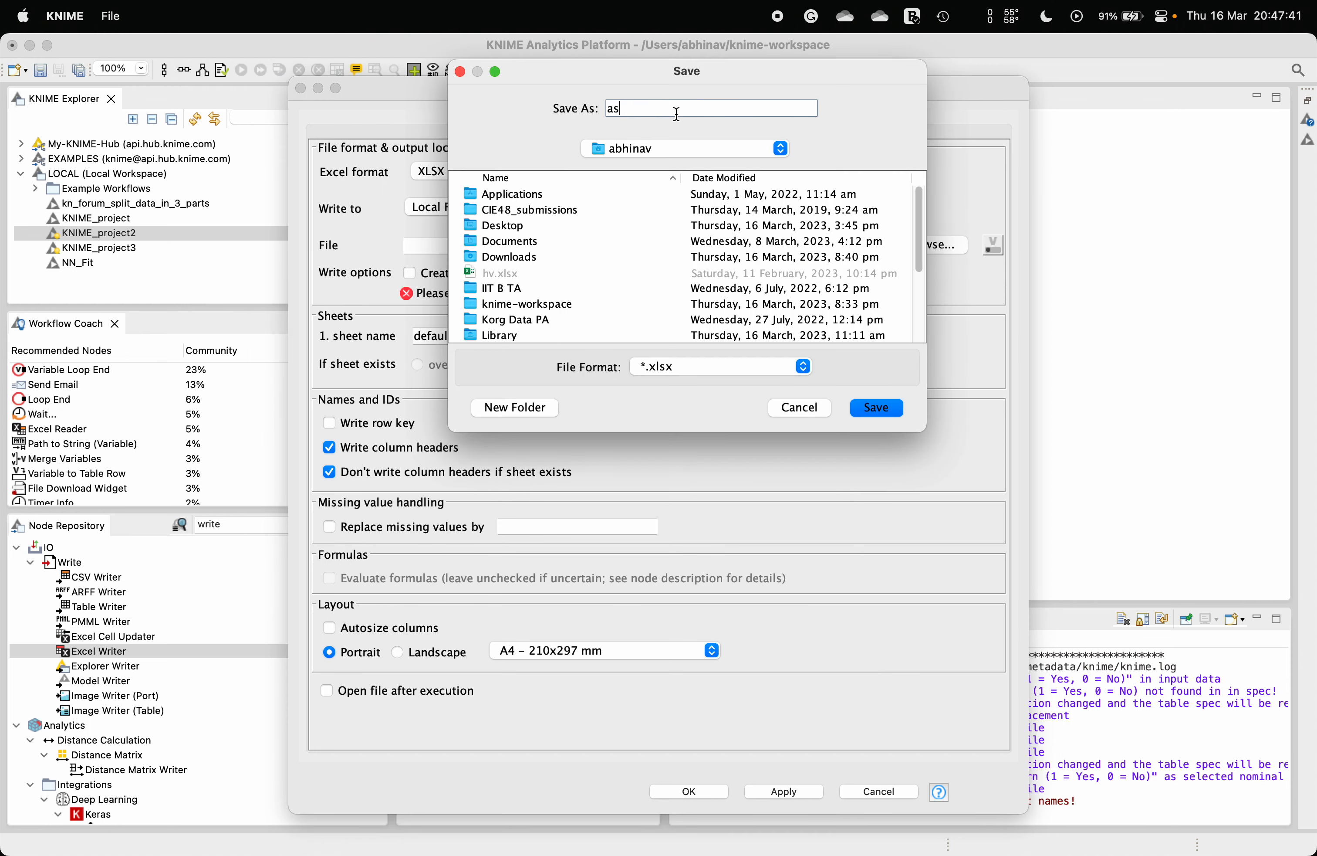
{"action": "key", "text": "BackSpace"}
{"action": "key", "text": "BackSpace"}
{"action": "type", "text": "Downsample"}
{"action": "left_click", "coordinate": [901, 411]}
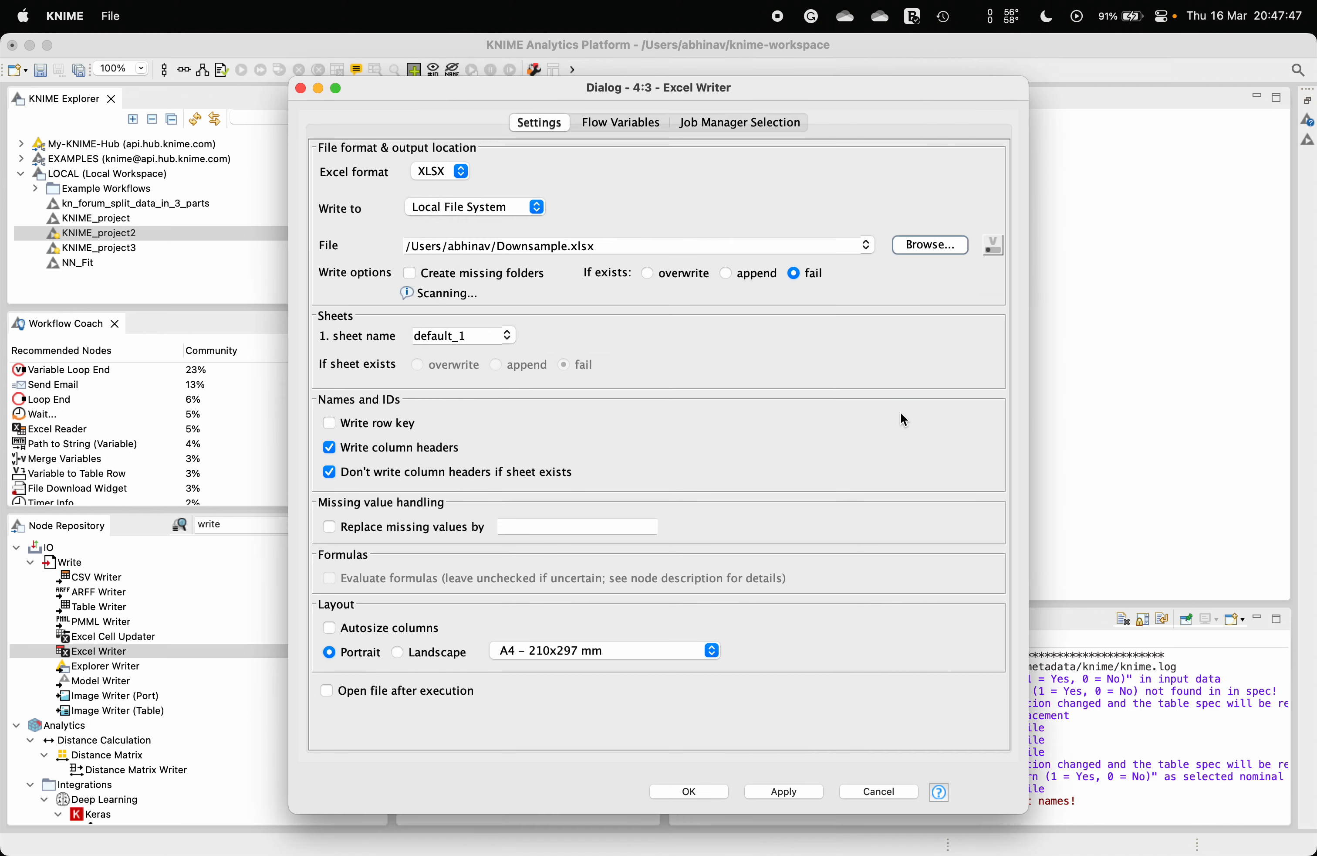
{"action": "left_click", "coordinate": [691, 792]}
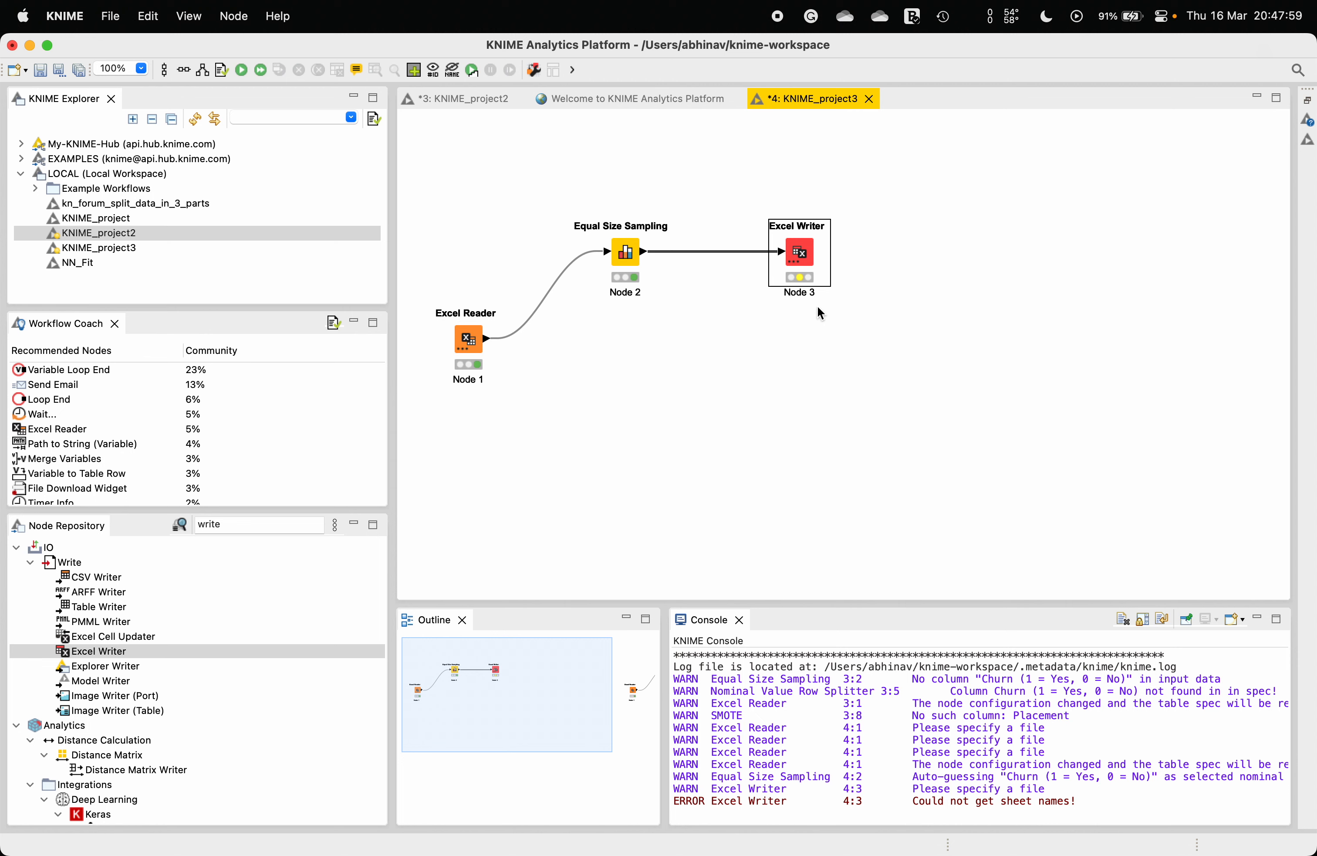
Step: Execute the Excel Writer node
{"action": "right_click", "coordinate": [806, 251]}
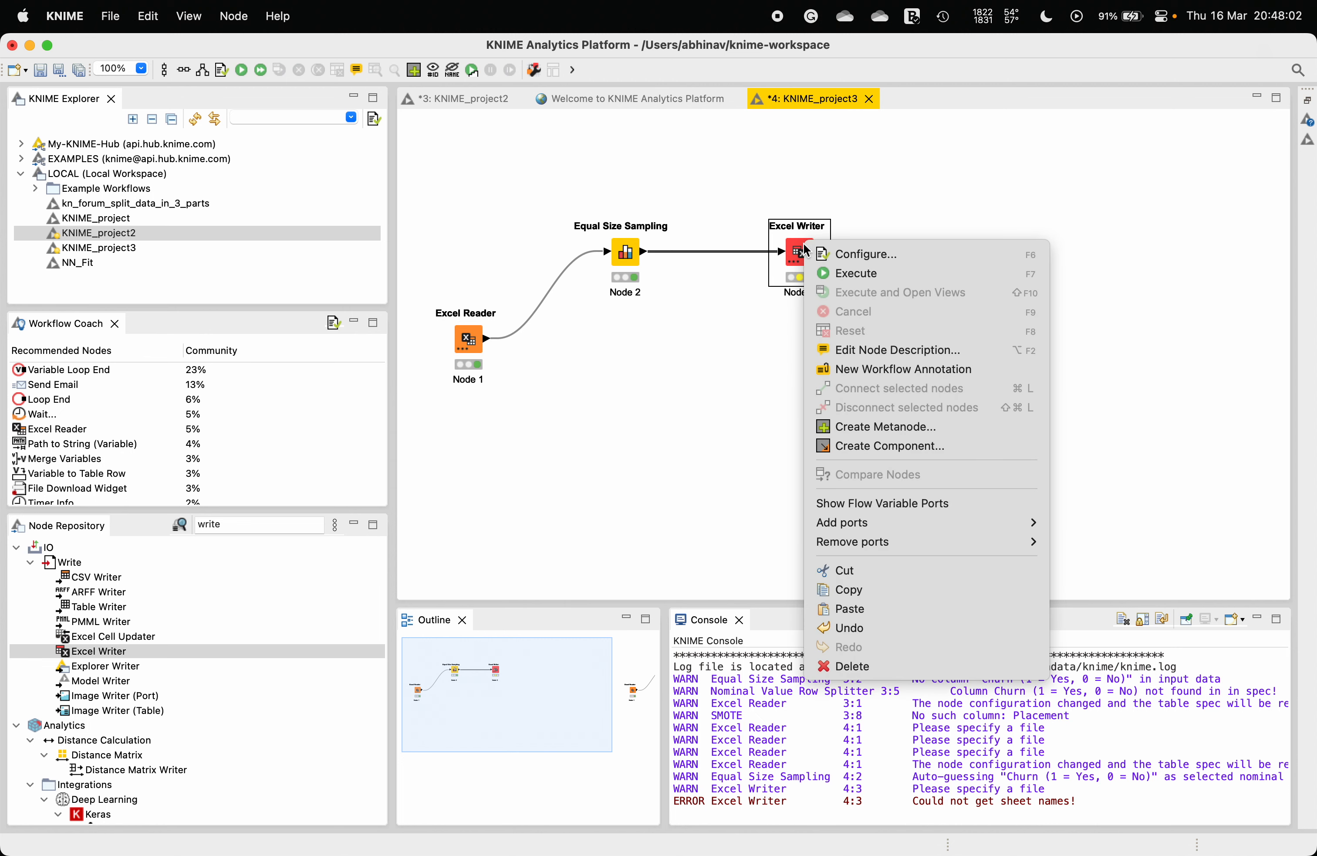
{"action": "left_click", "coordinate": [879, 274]}
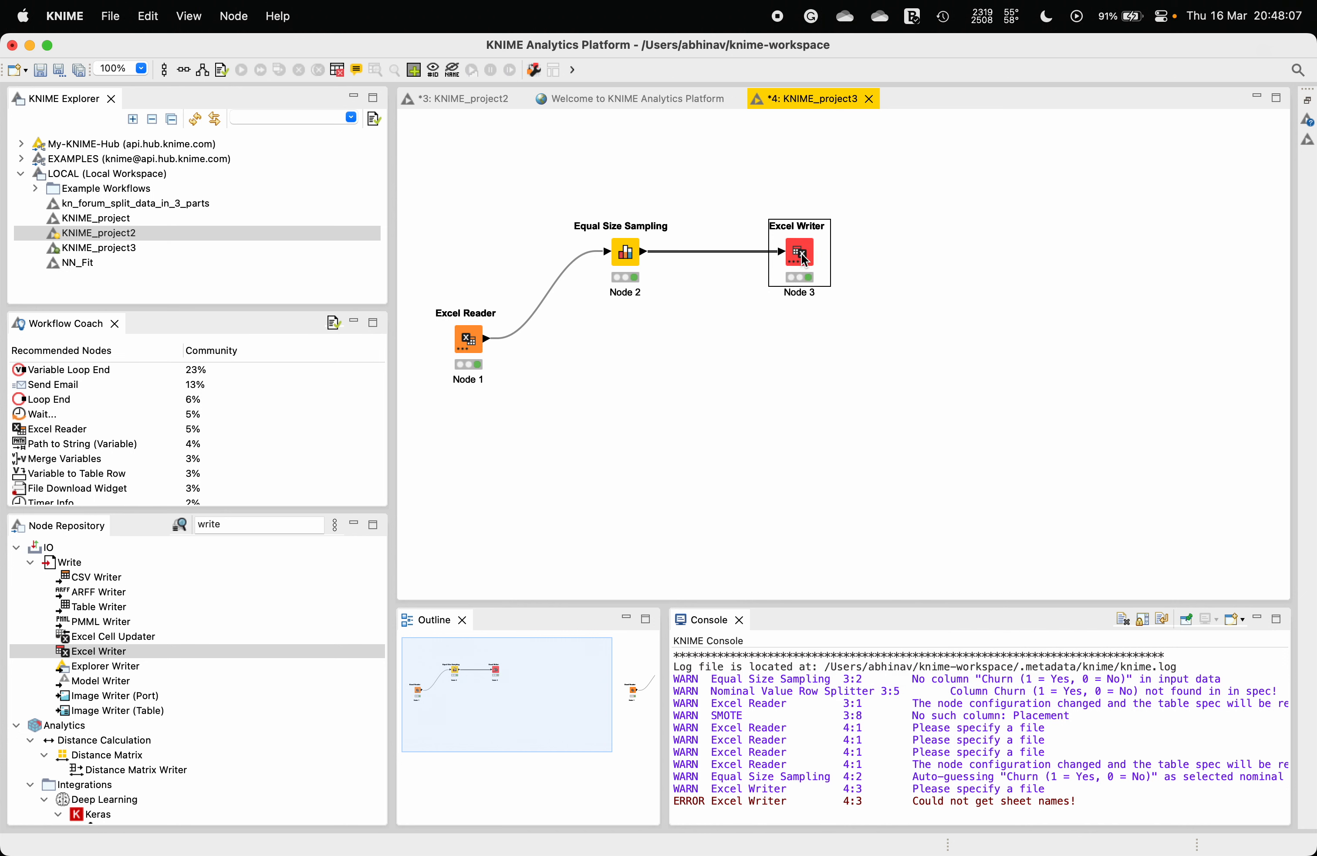
{"action": "left_click", "coordinate": [586, 370]}
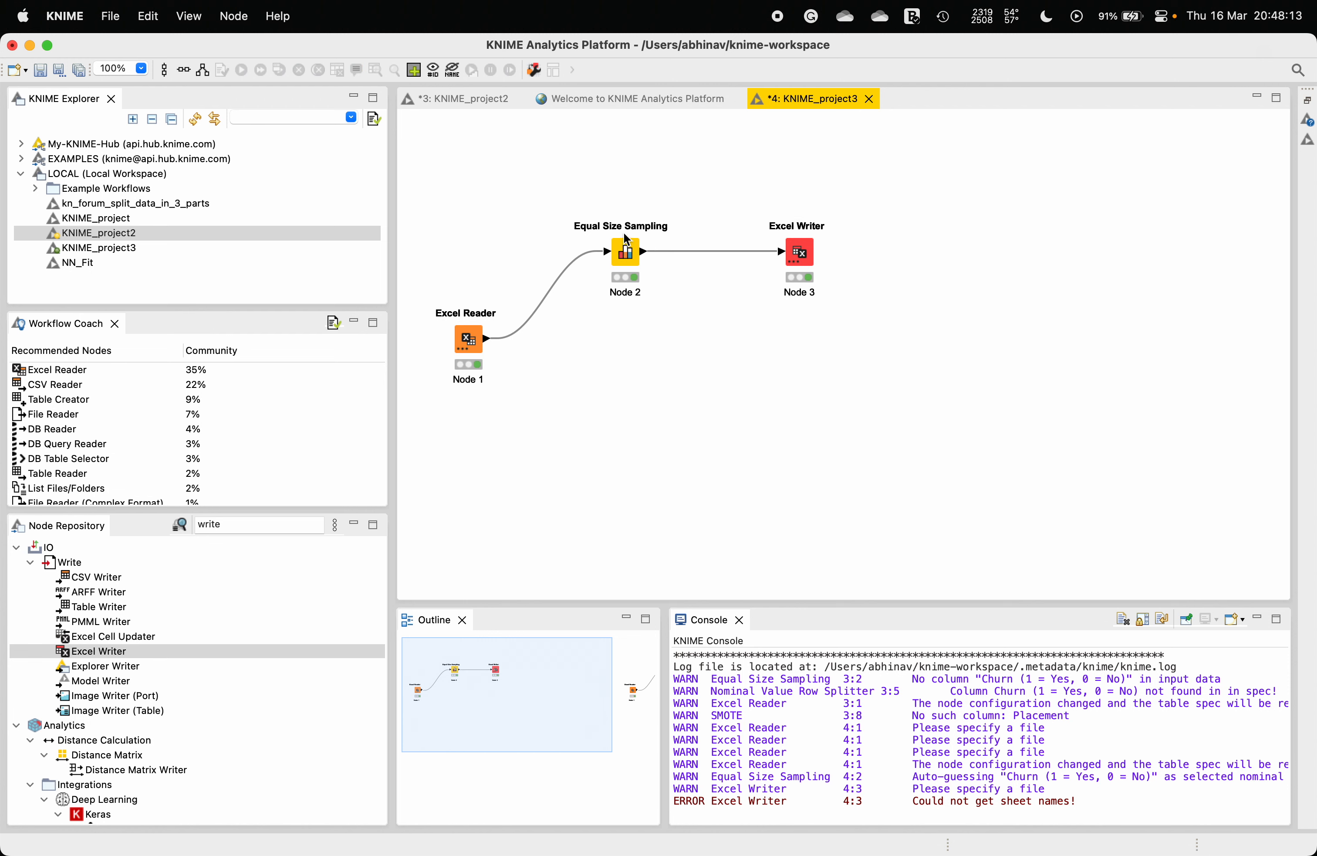
Step: Move the Equal Size Sampling and Excel Writer nodes higher on the canvas
{"action": "left_click_drag", "start_coordinate": [621, 251], "coordinate": [639, 181]}
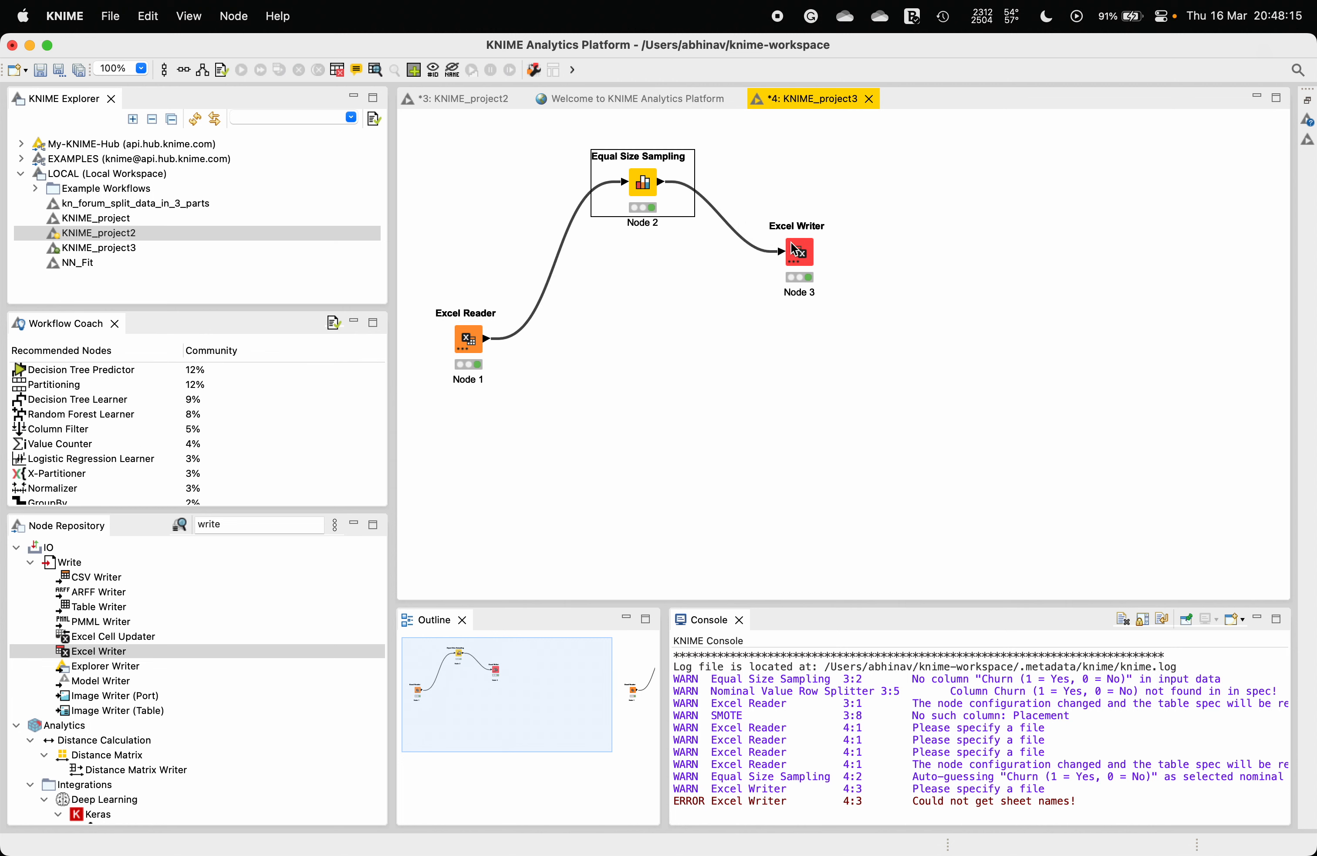
{"action": "left_click_drag", "start_coordinate": [795, 249], "coordinate": [796, 196]}
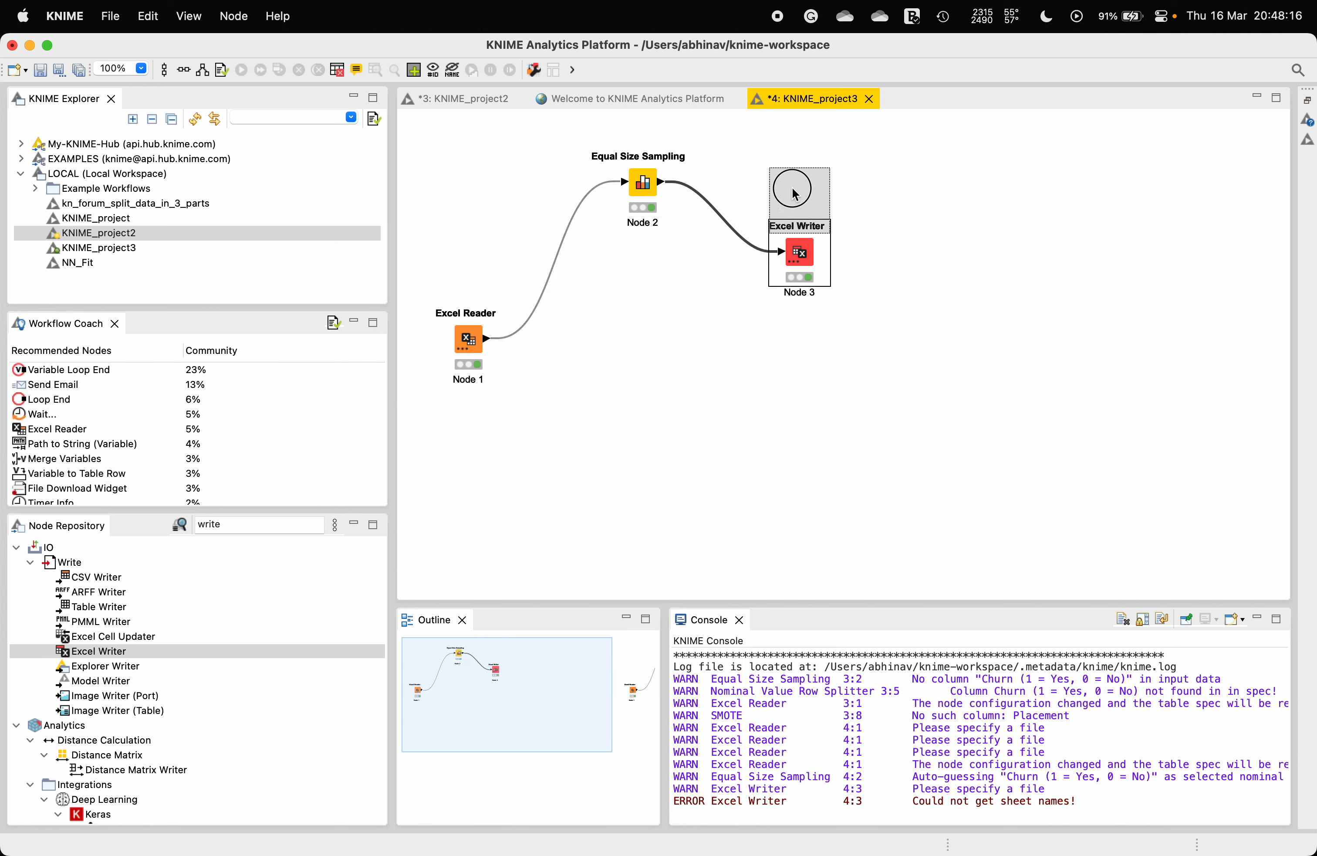
{"action": "left_click", "coordinate": [641, 320]}
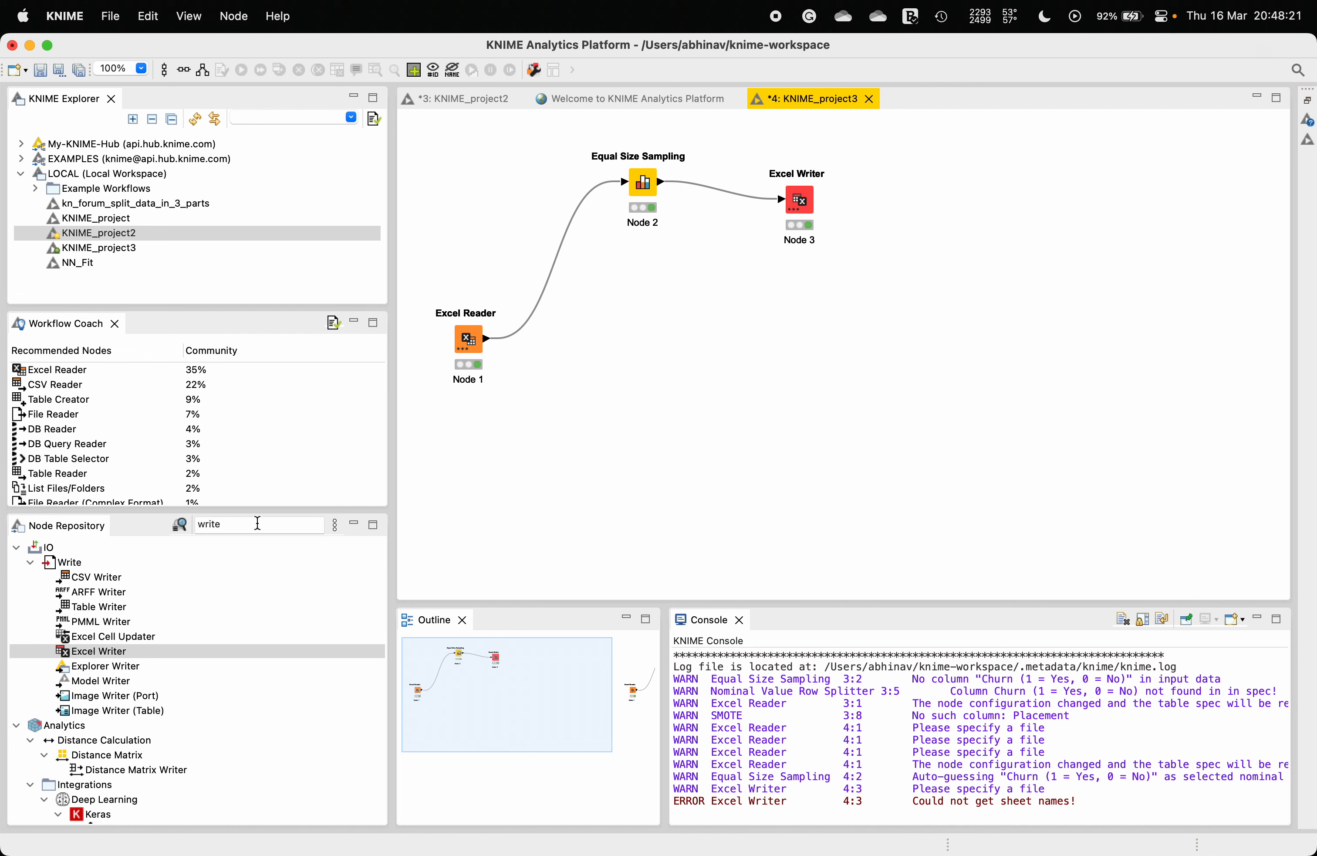
Step: Add a Nominal Value Row Splitter node below and connect the Excel Reader's output to it
{"action": "left_click", "coordinate": [166, 528]}
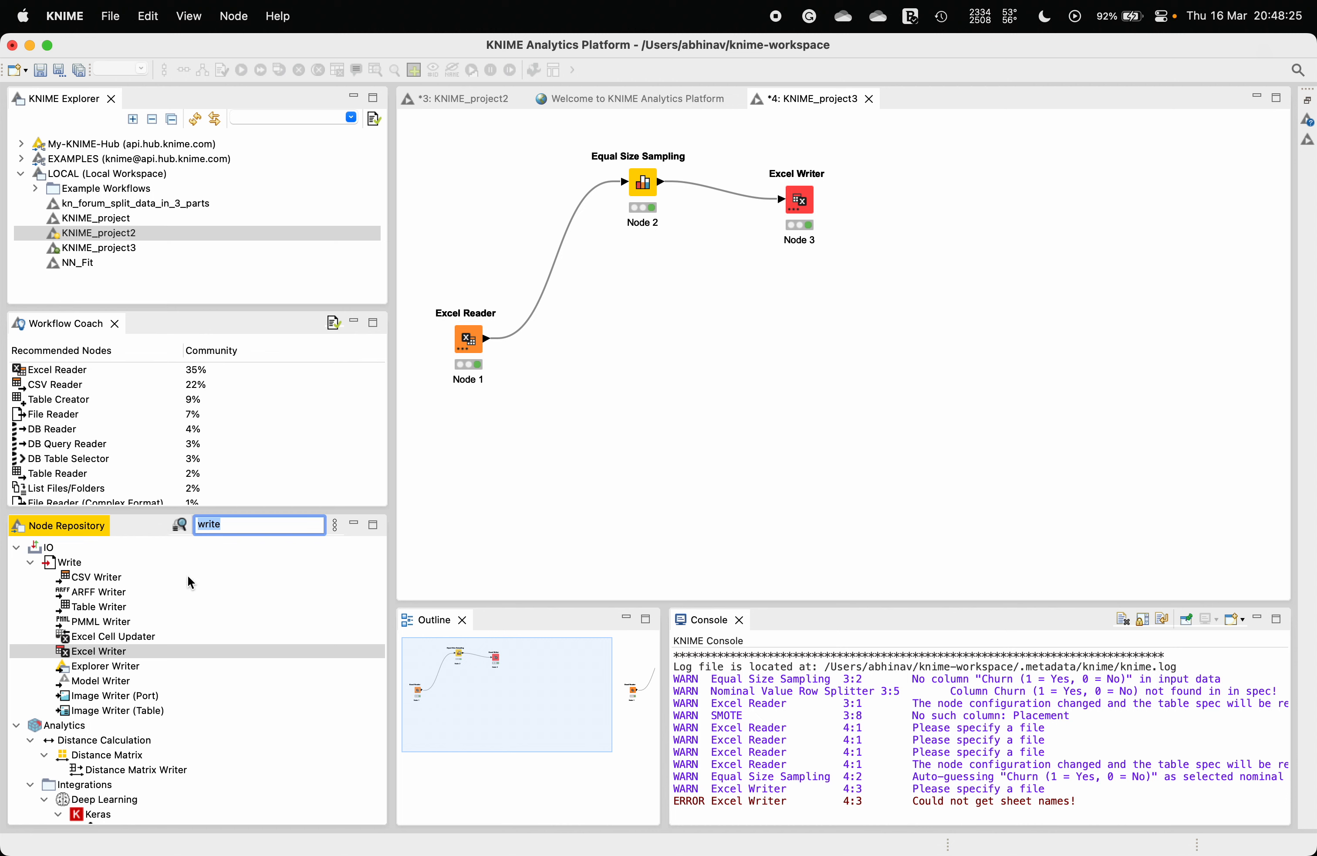
{"action": "type", "text": "nomina"}
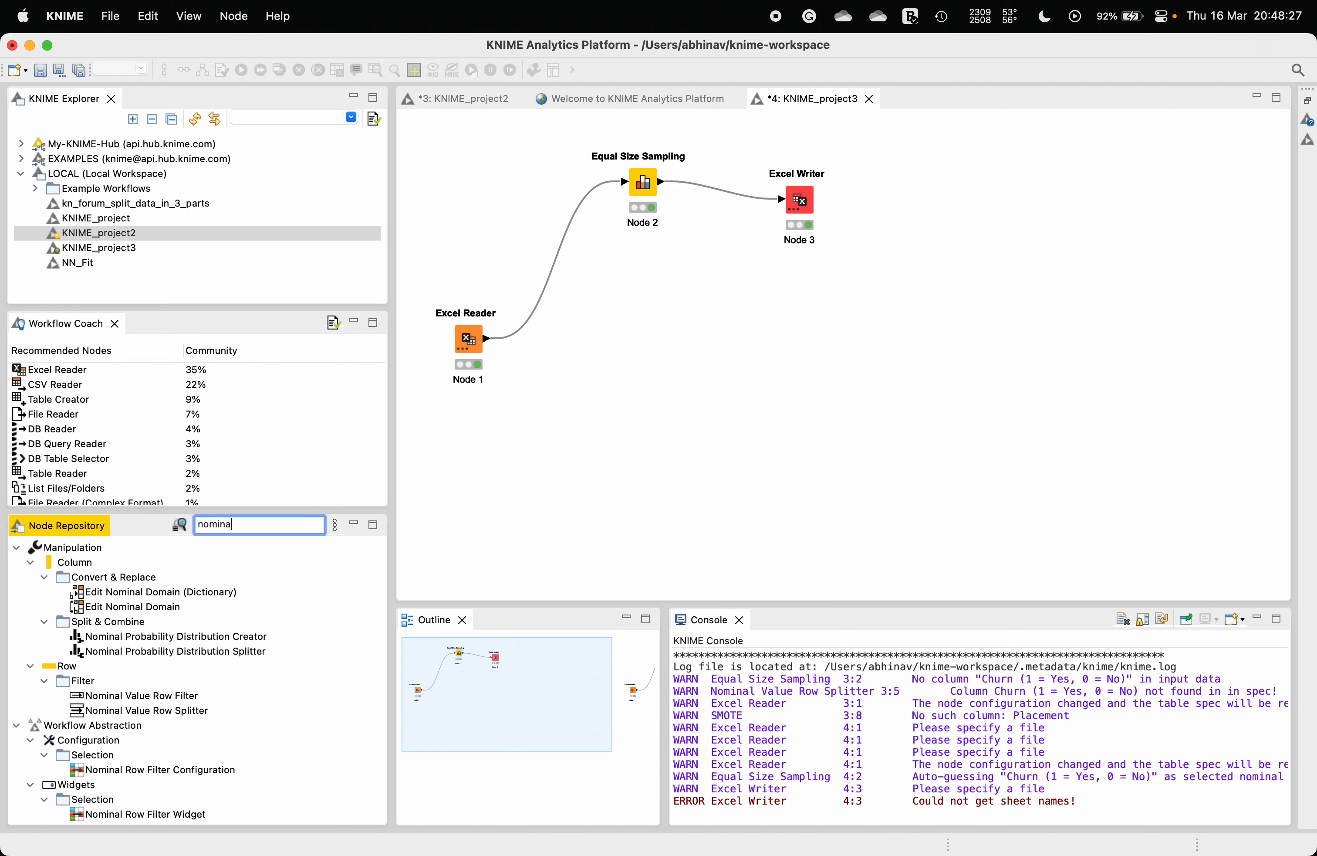
{"action": "left_click", "coordinate": [132, 697]}
{"action": "left_click", "coordinate": [139, 711]}
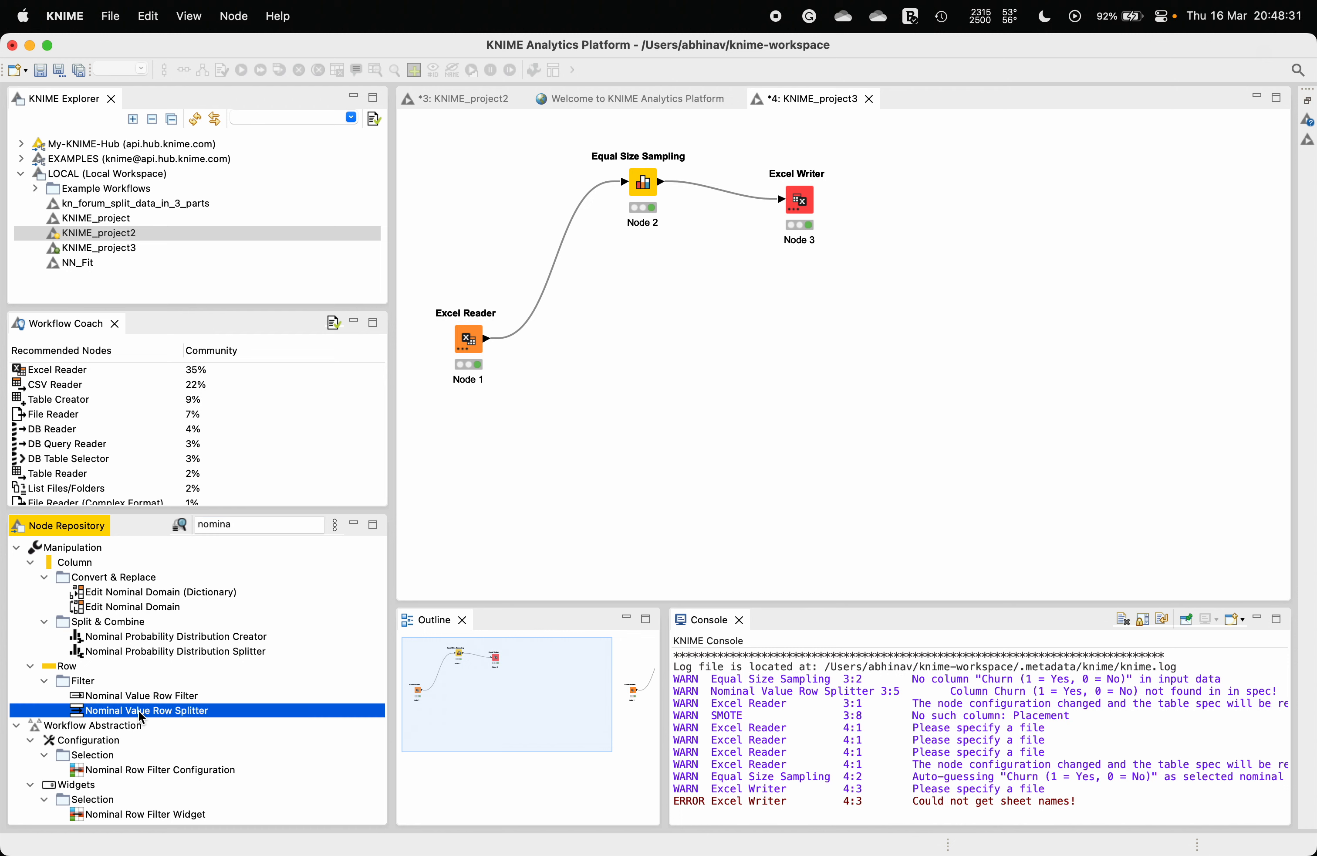
{"action": "left_click_drag", "start_coordinate": [140, 713], "coordinate": [624, 335]}
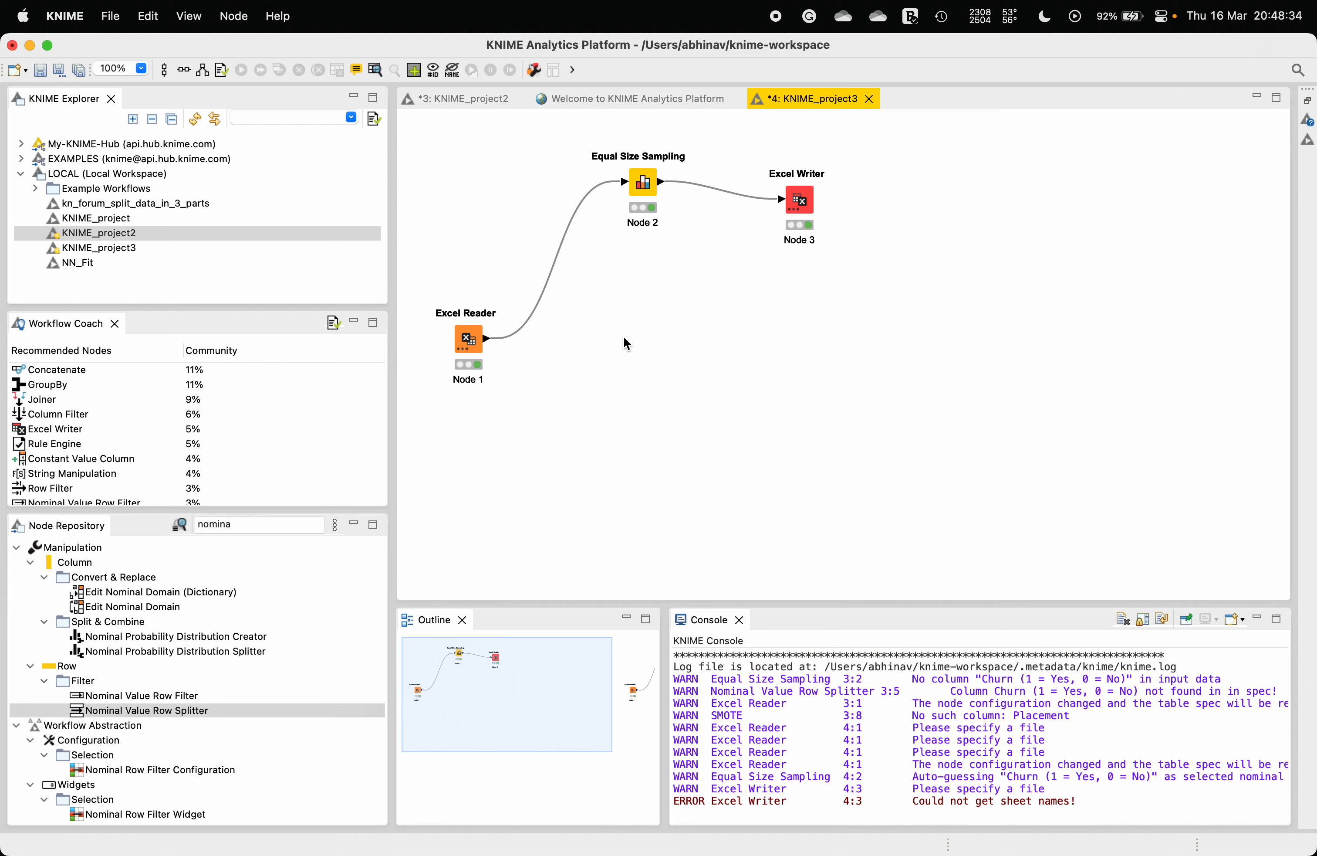
{"action": "left_click", "coordinate": [592, 394]}
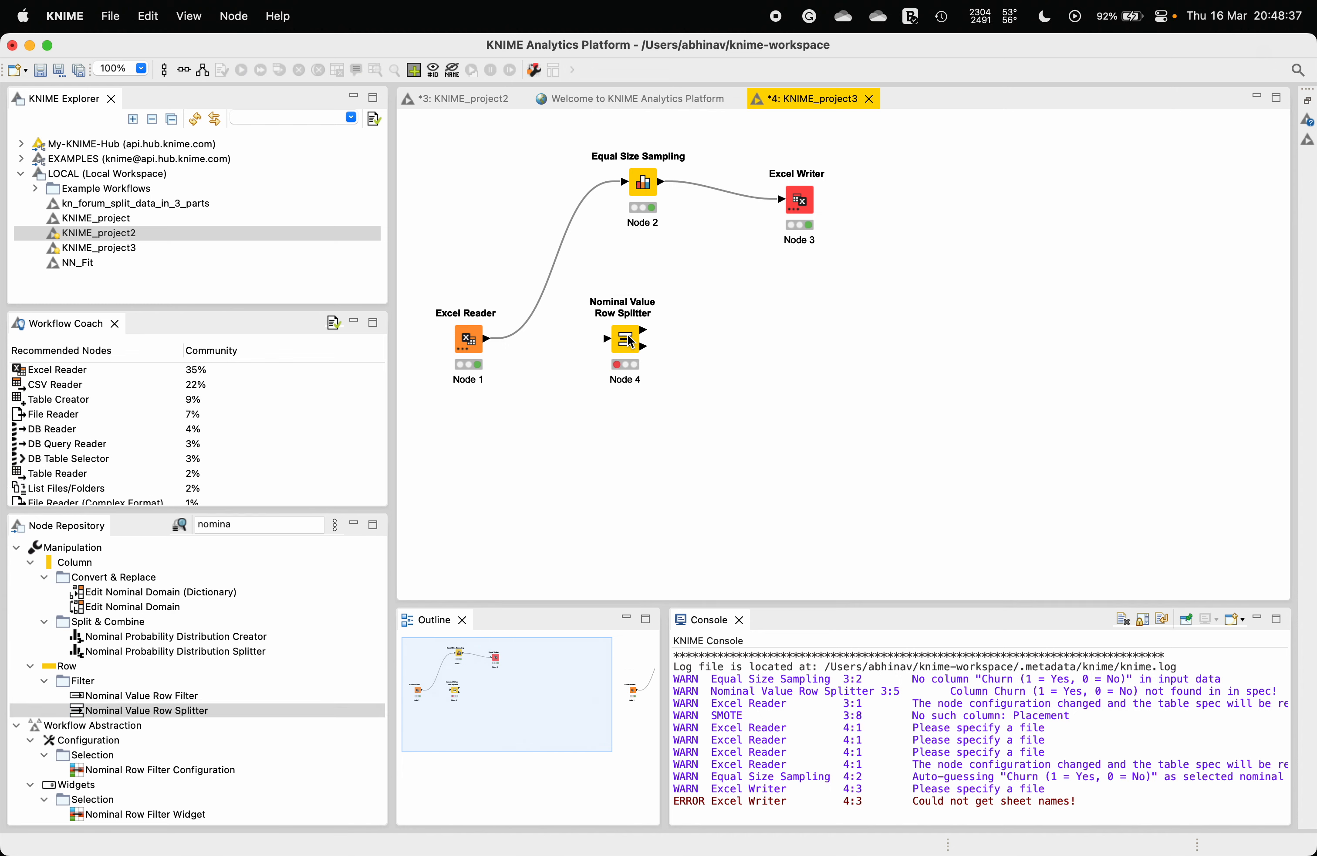
{"action": "left_click_drag", "start_coordinate": [802, 214], "coordinate": [799, 174]}
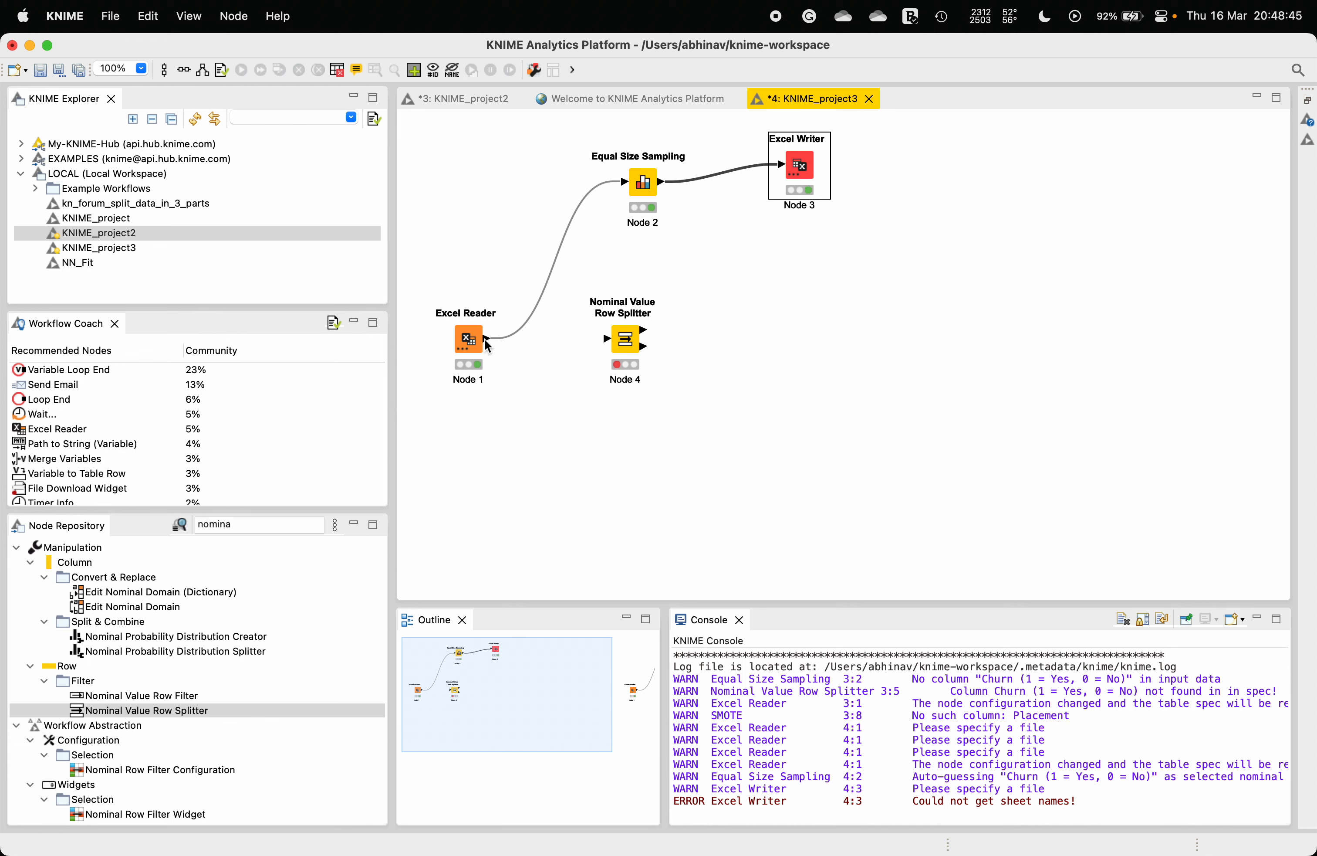
{"action": "left_click_drag", "start_coordinate": [486, 338], "coordinate": [595, 336]}
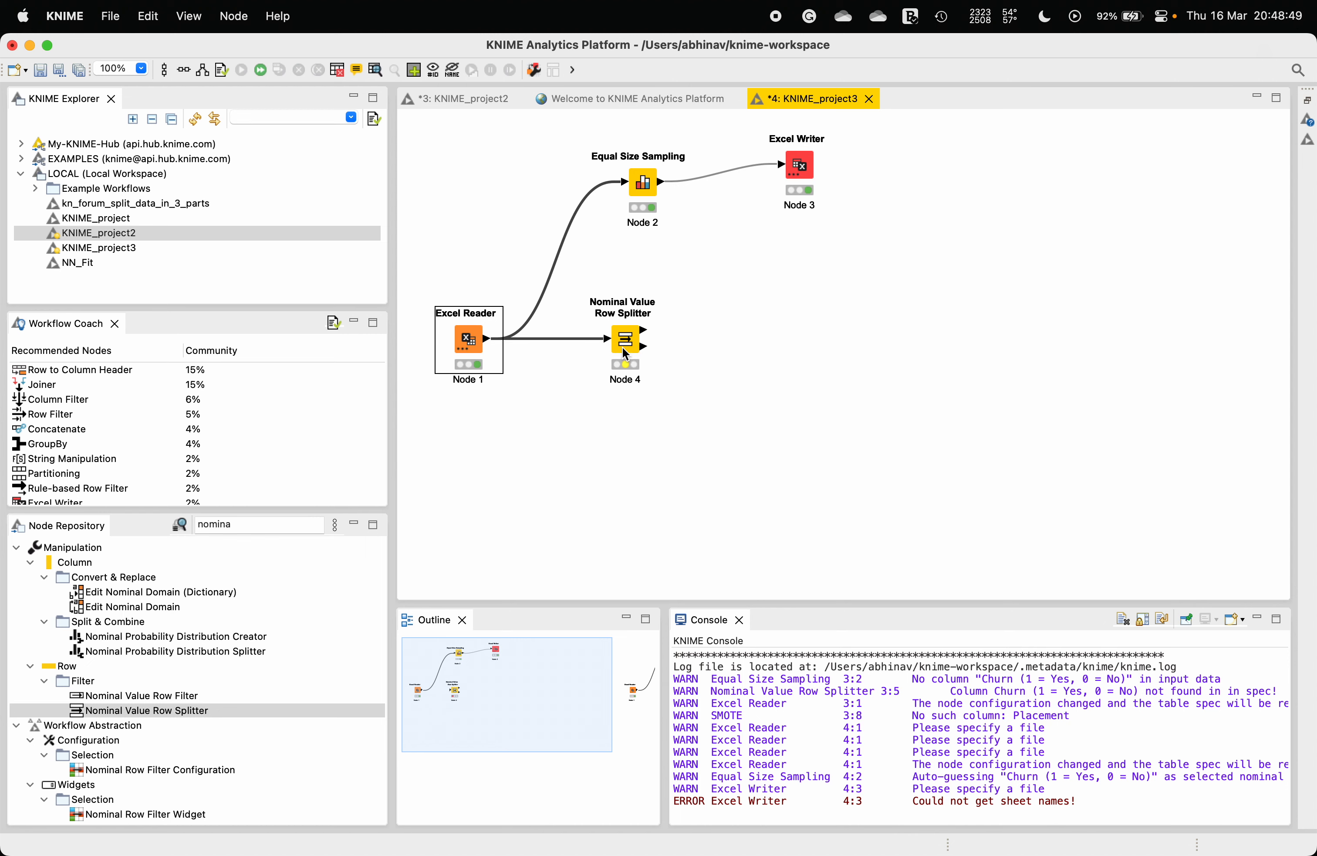
Step: Configure the Nominal Value Row Splitter on Churn (1 = Yes, 0 = No), moving value 1 to the Top list
{"action": "left_click", "coordinate": [624, 344]}
{"action": "right_click", "coordinate": [624, 343]}
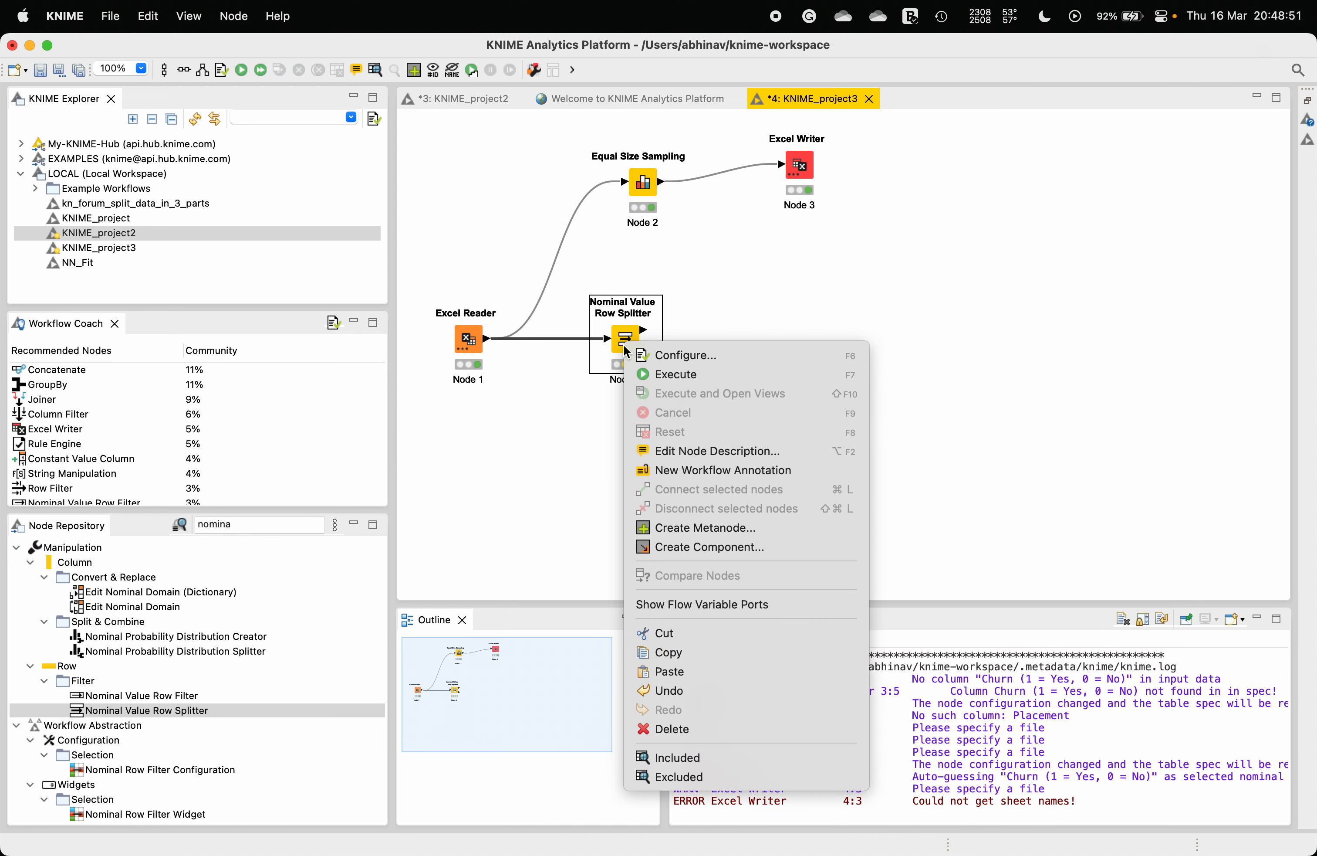
{"action": "left_click", "coordinate": [649, 352]}
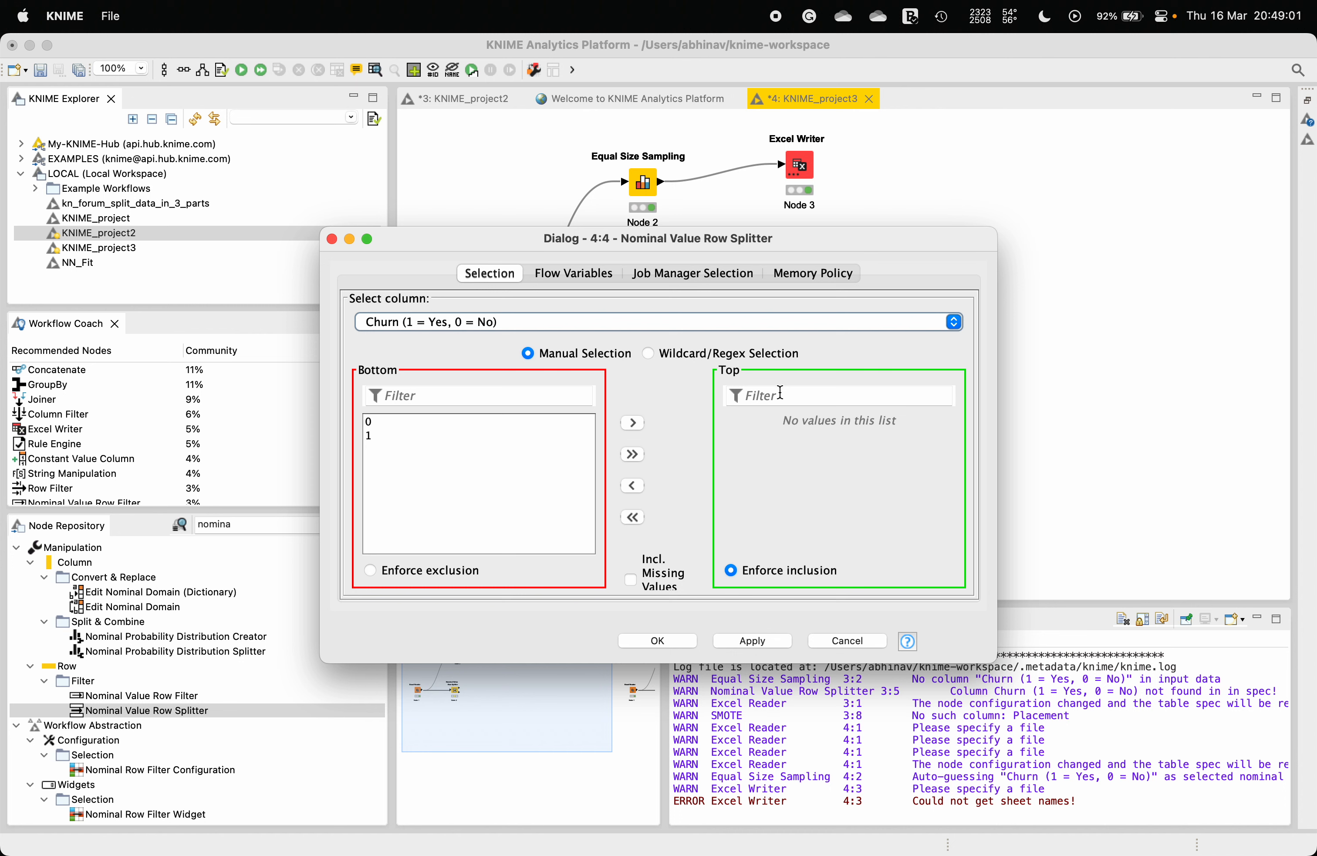
{"action": "left_click", "coordinate": [394, 437]}
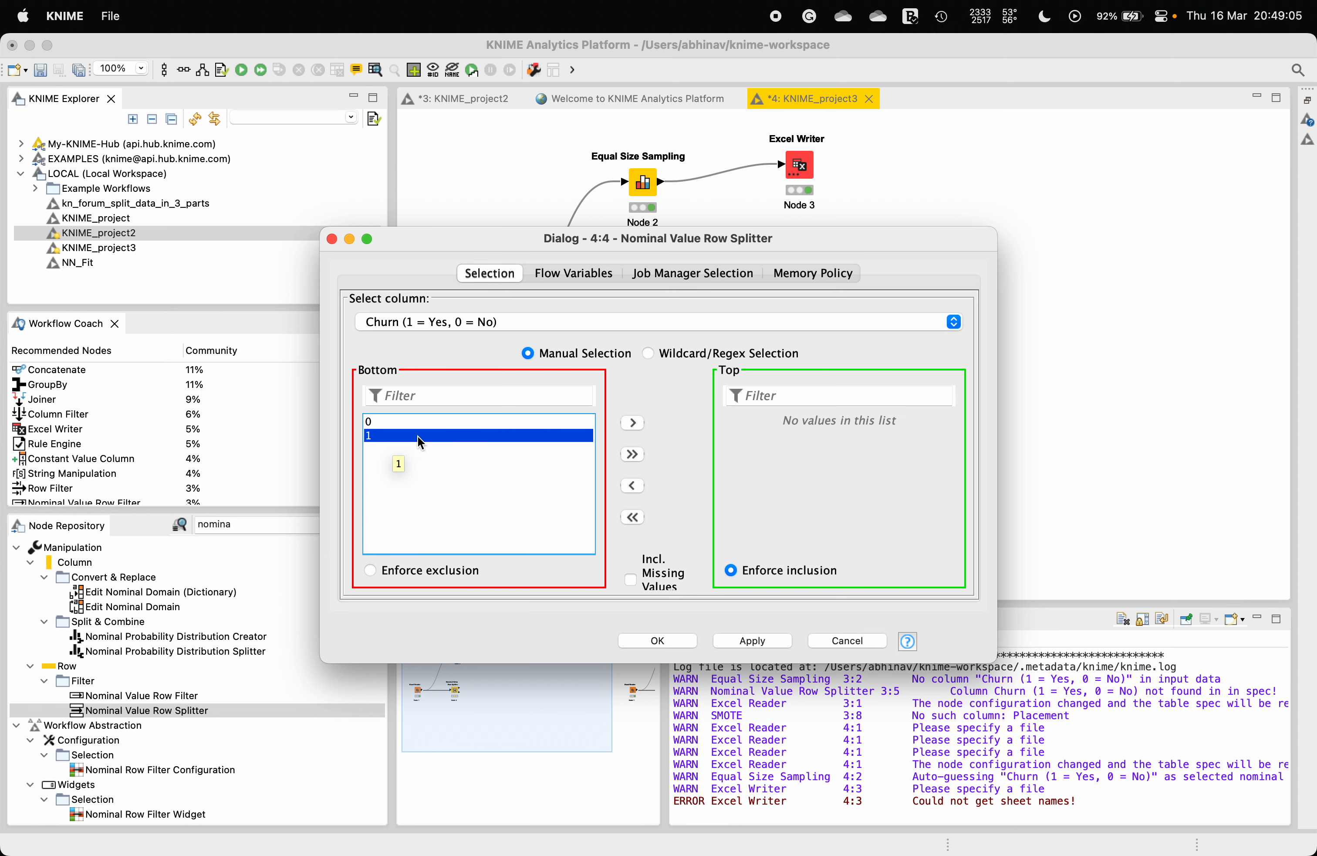
{"action": "left_click", "coordinate": [636, 423]}
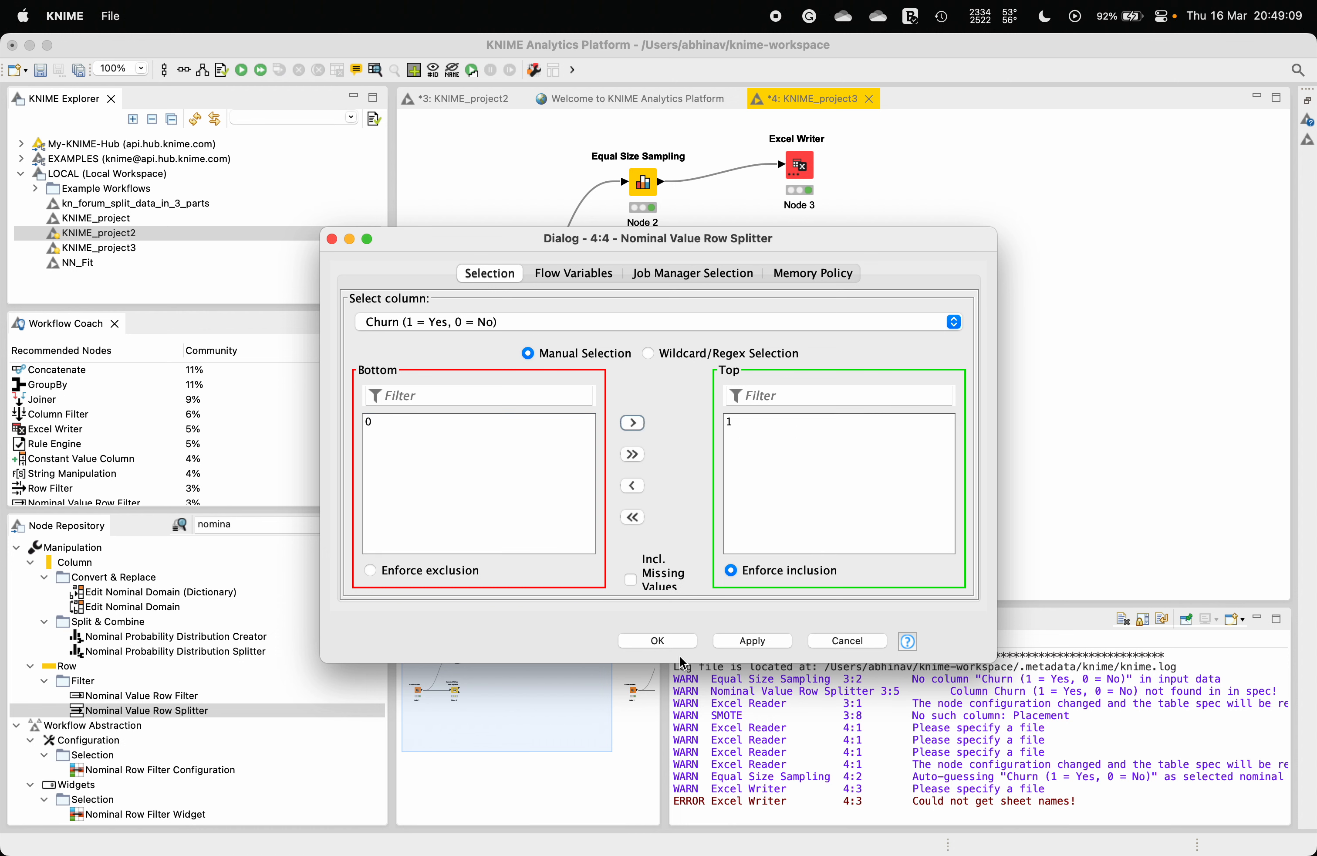
{"action": "left_click", "coordinate": [669, 644]}
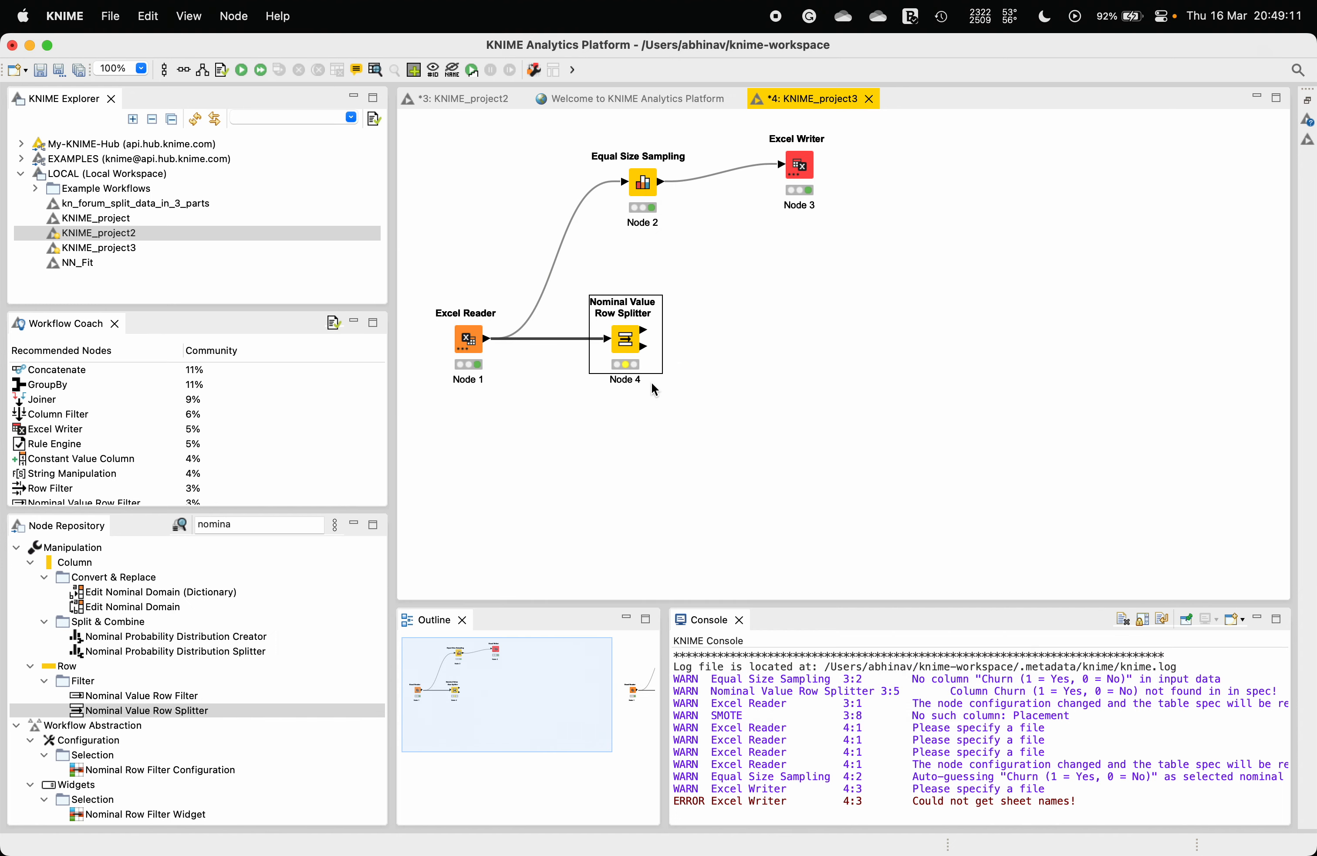
Step: Execute the Nominal Value Row Splitter node and open its Included output table
{"action": "right_click", "coordinate": [621, 343]}
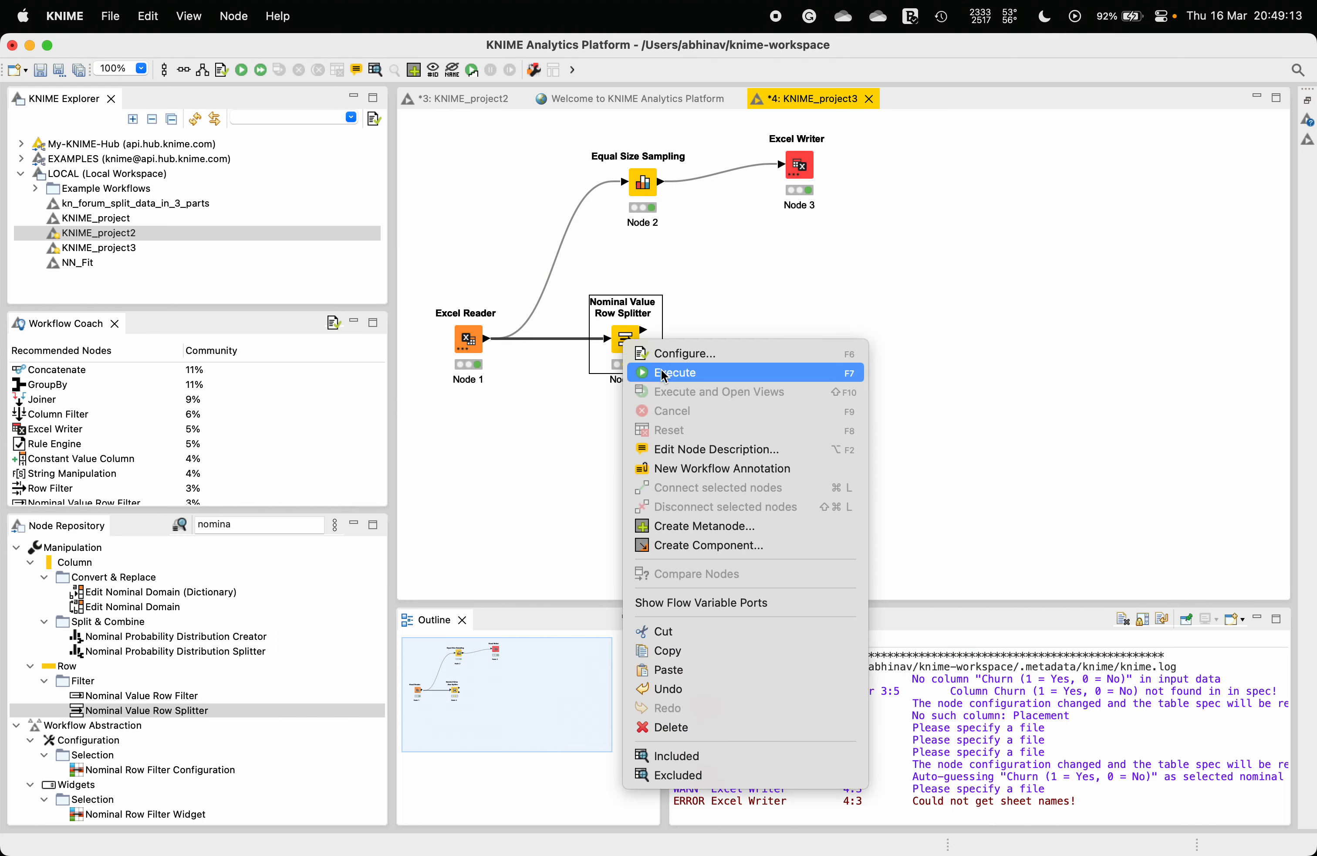
{"action": "left_click", "coordinate": [664, 373]}
{"action": "right_click", "coordinate": [628, 340]}
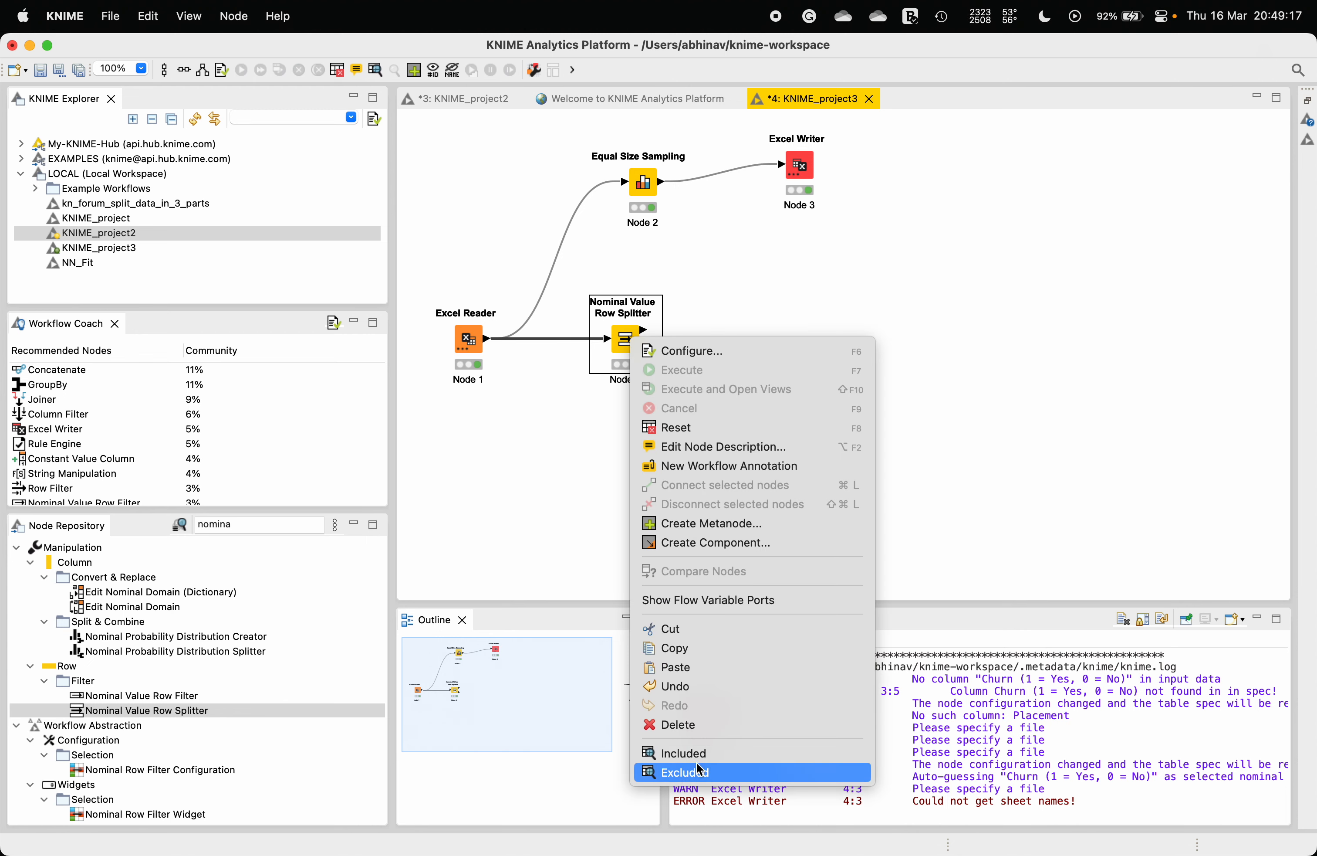
{"action": "left_click", "coordinate": [707, 754]}
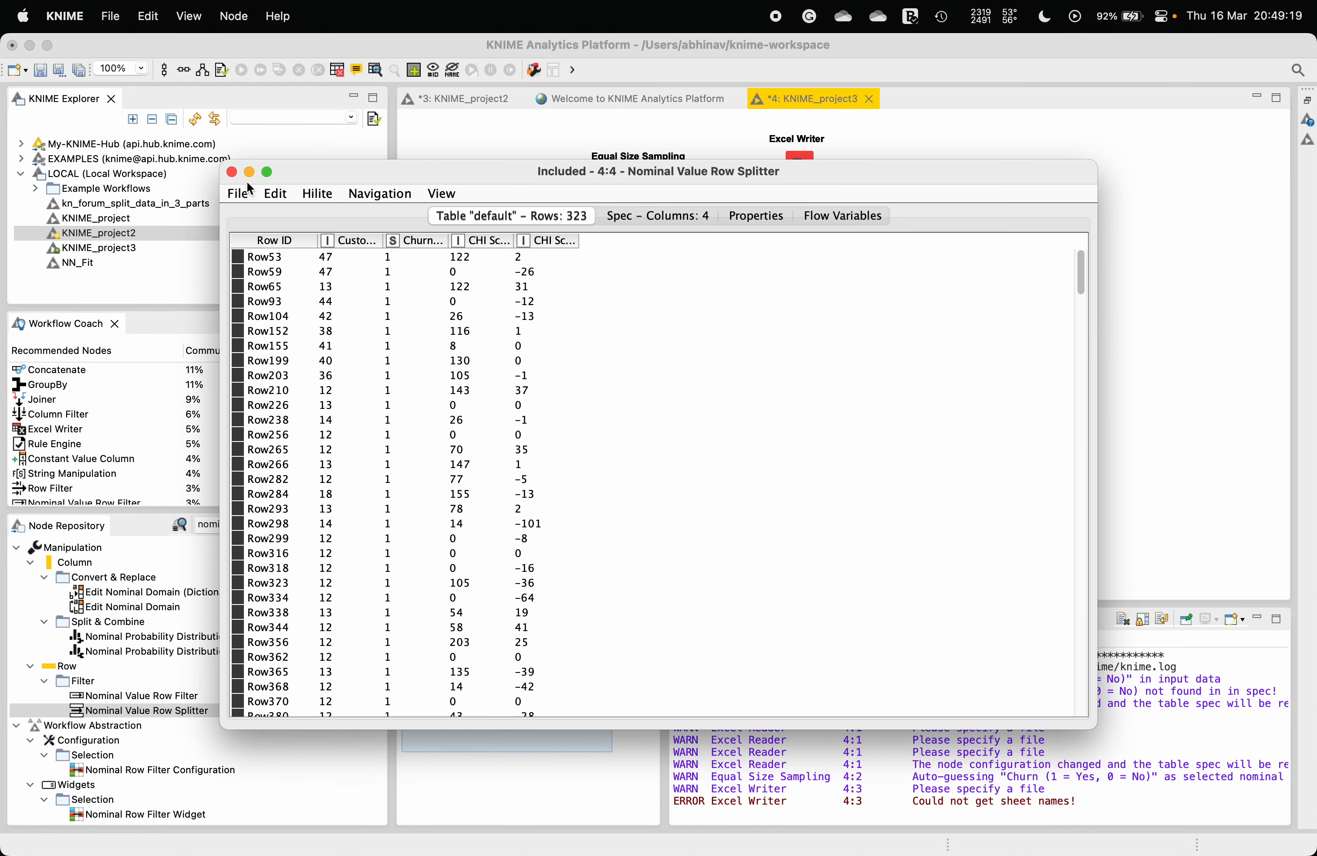
{"action": "left_click", "coordinate": [233, 172]}
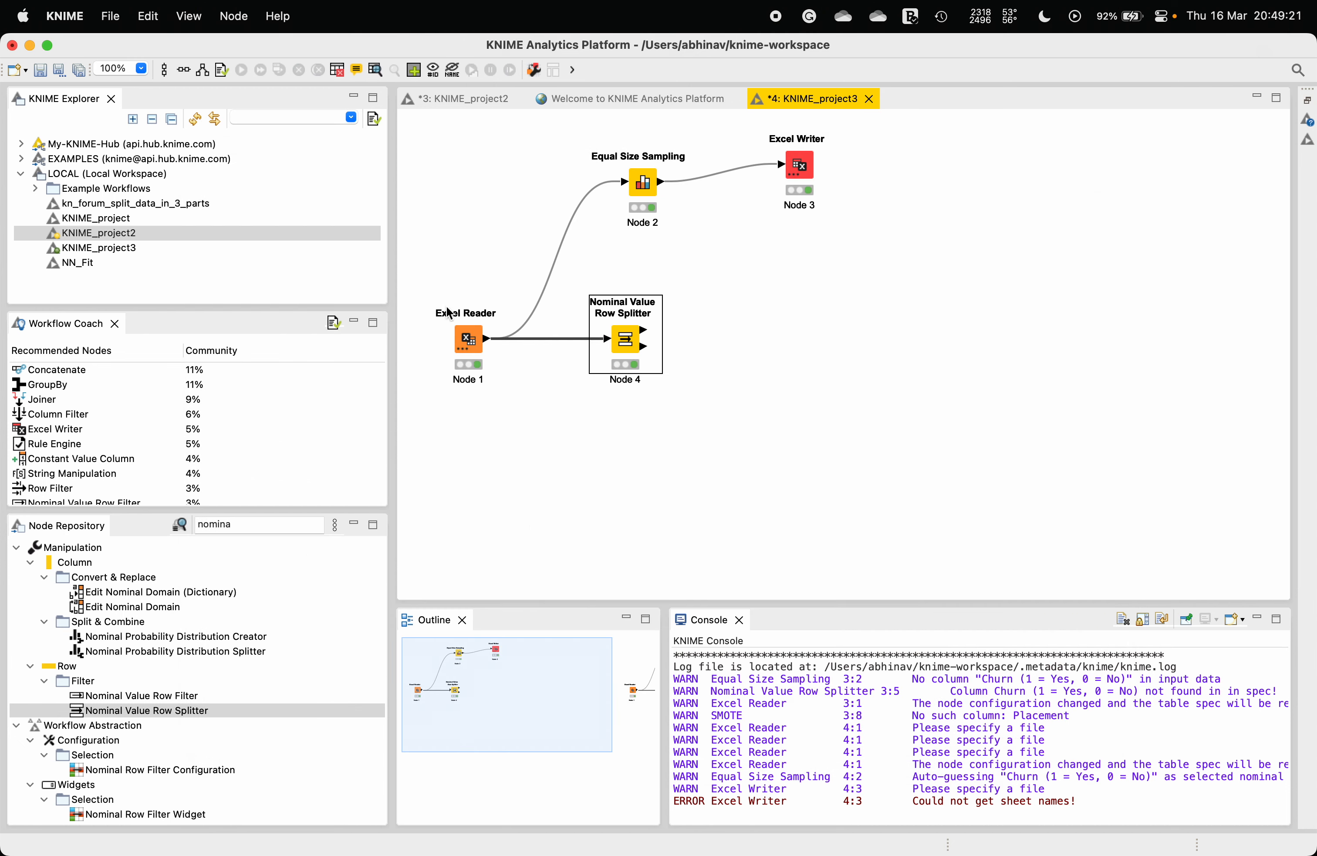
Step: Open and scroll through the splitter's Excluded output table
{"action": "right_click", "coordinate": [622, 343]}
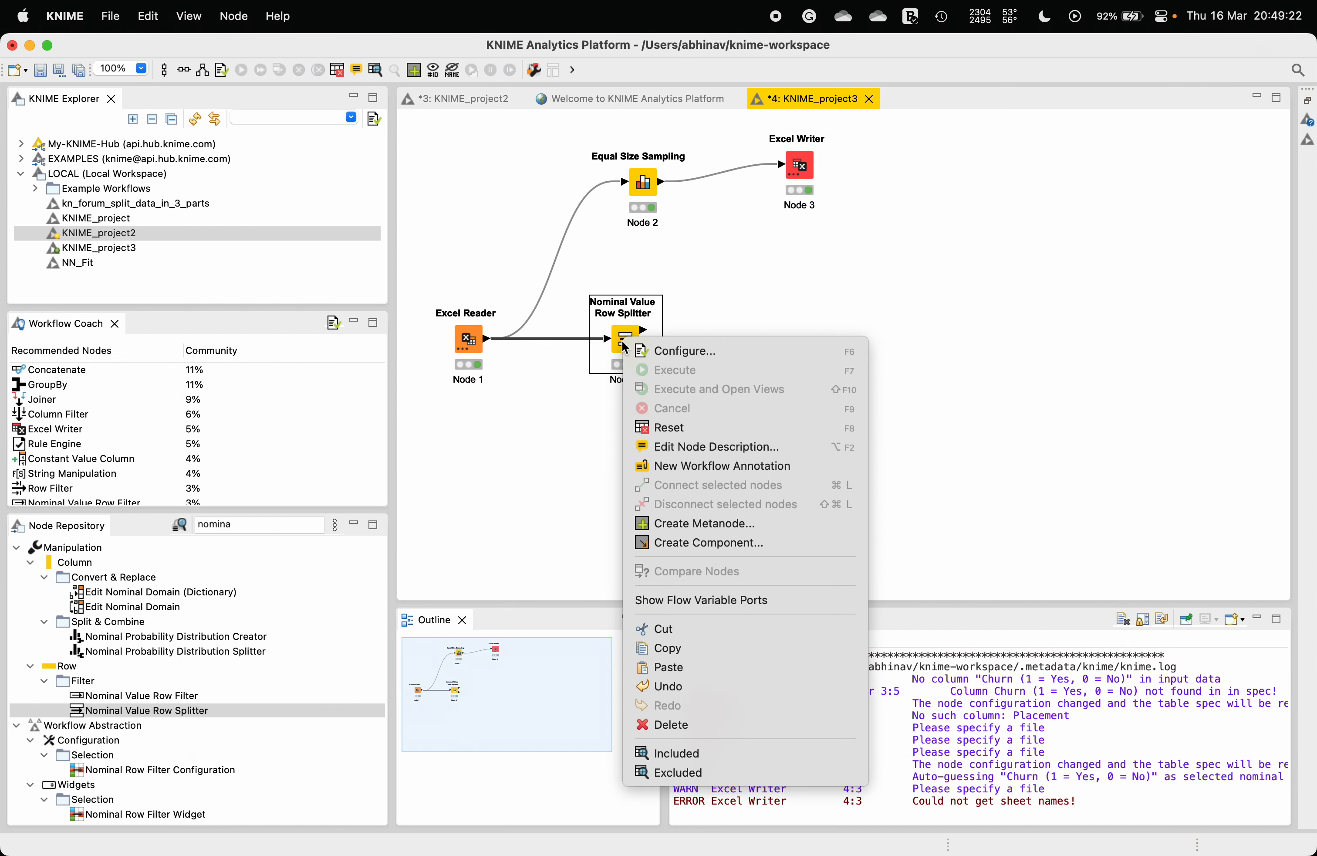
{"action": "left_click", "coordinate": [698, 771]}
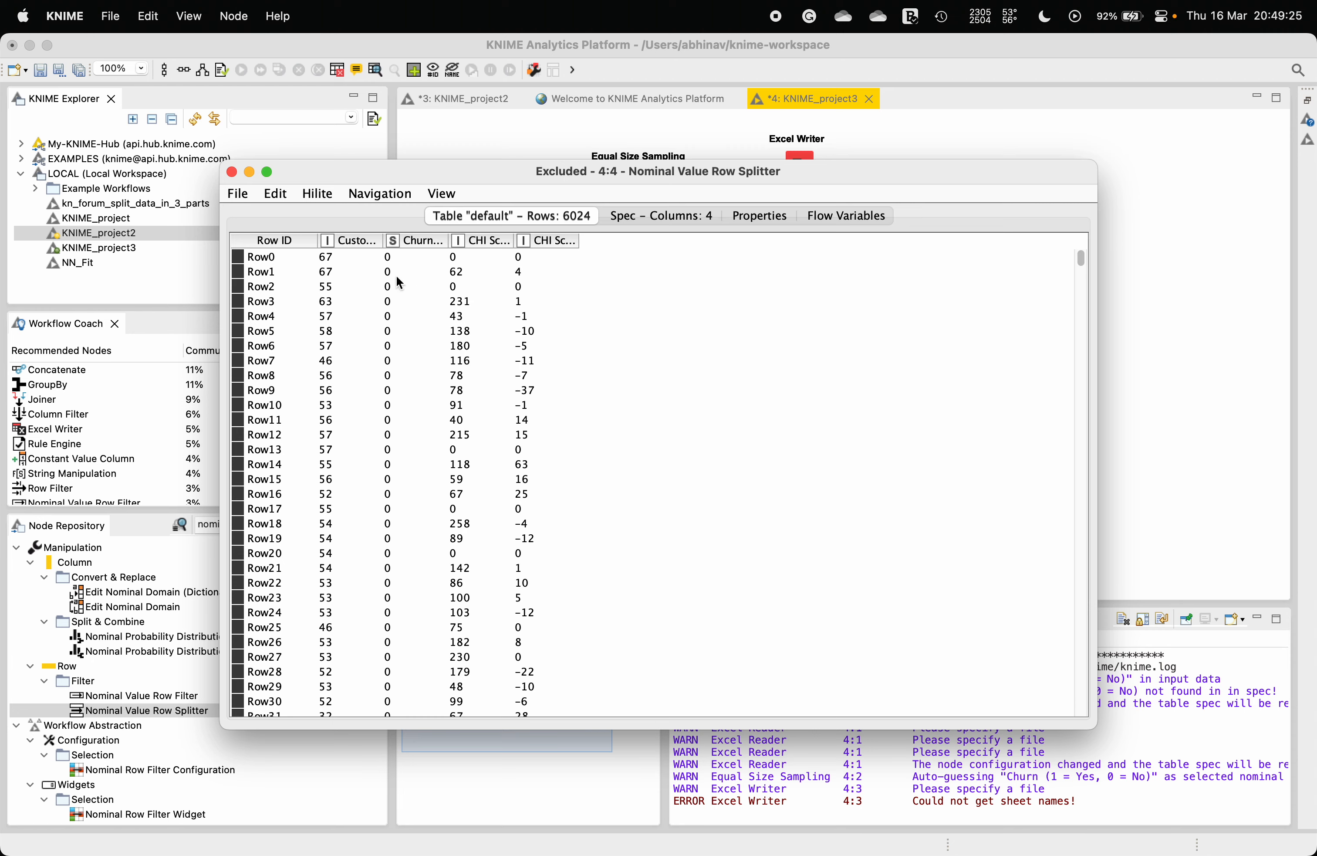
{"action": "scroll", "coordinate": [450, 344], "scroll_direction": "down", "scroll_amount": 20}
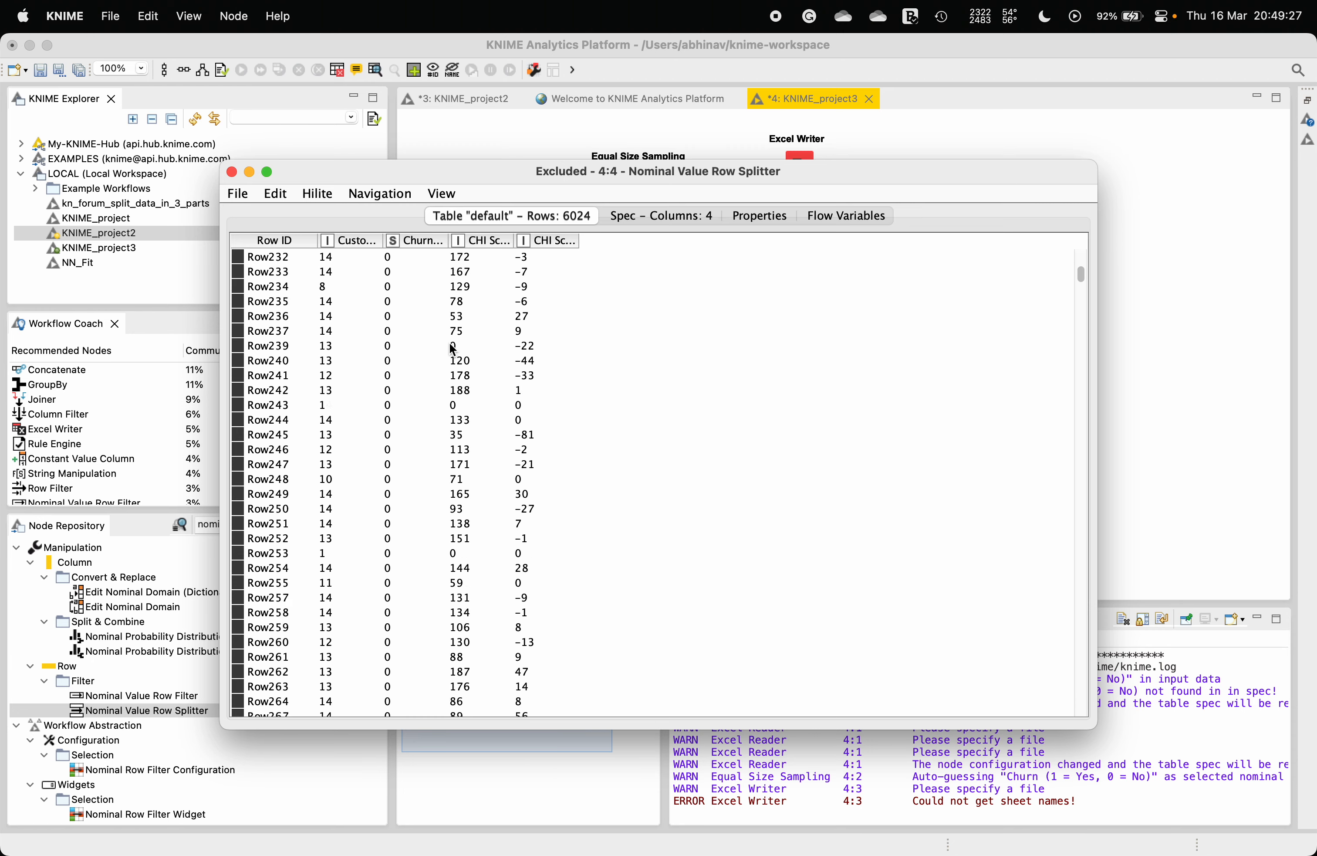
{"action": "scroll", "coordinate": [450, 317], "scroll_direction": "down", "scroll_amount": 8}
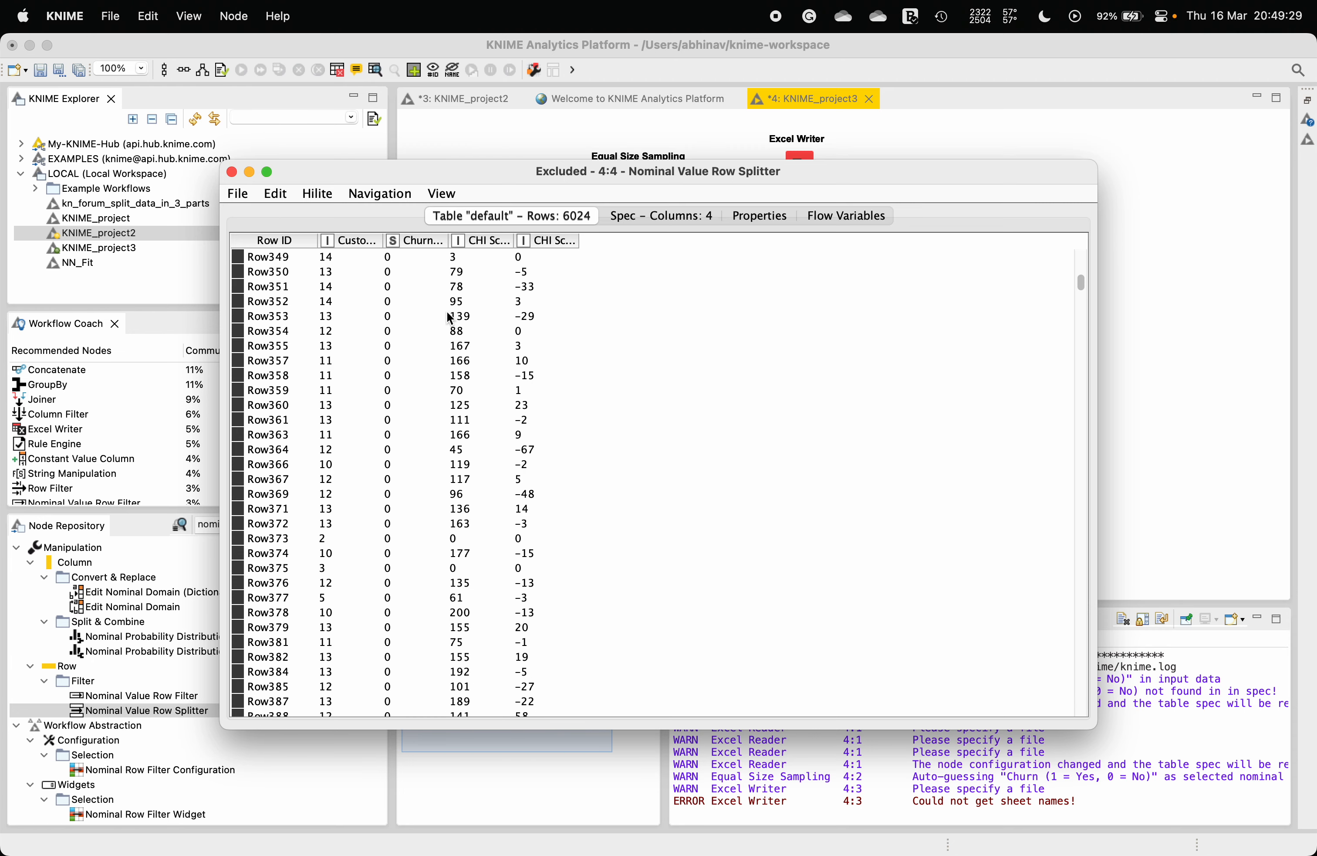
{"action": "left_click", "coordinate": [232, 172]}
Step: Review the splitter's Included output table and its configuration dialog without changing anything
{"action": "right_click", "coordinate": [636, 338]}
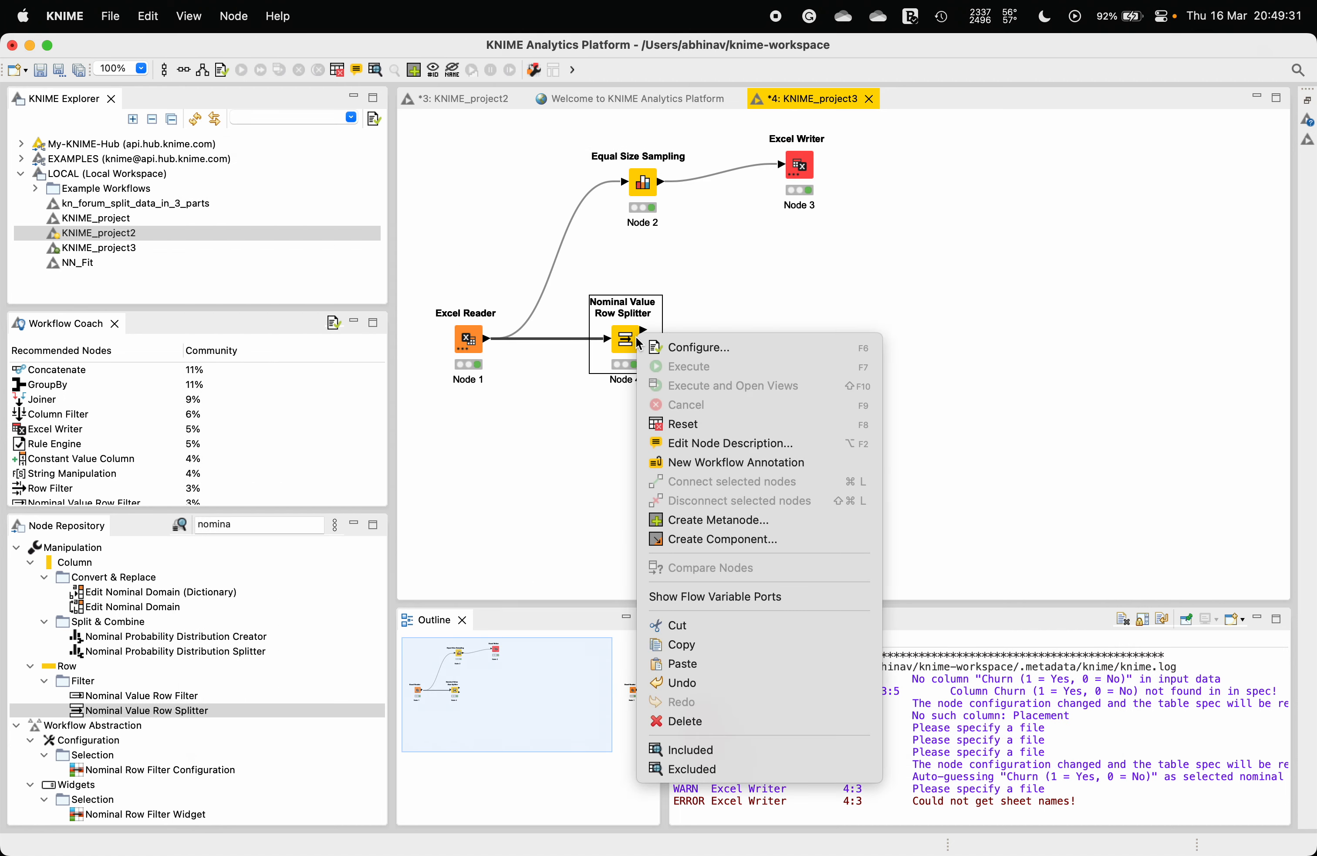
{"action": "left_click", "coordinate": [733, 759]}
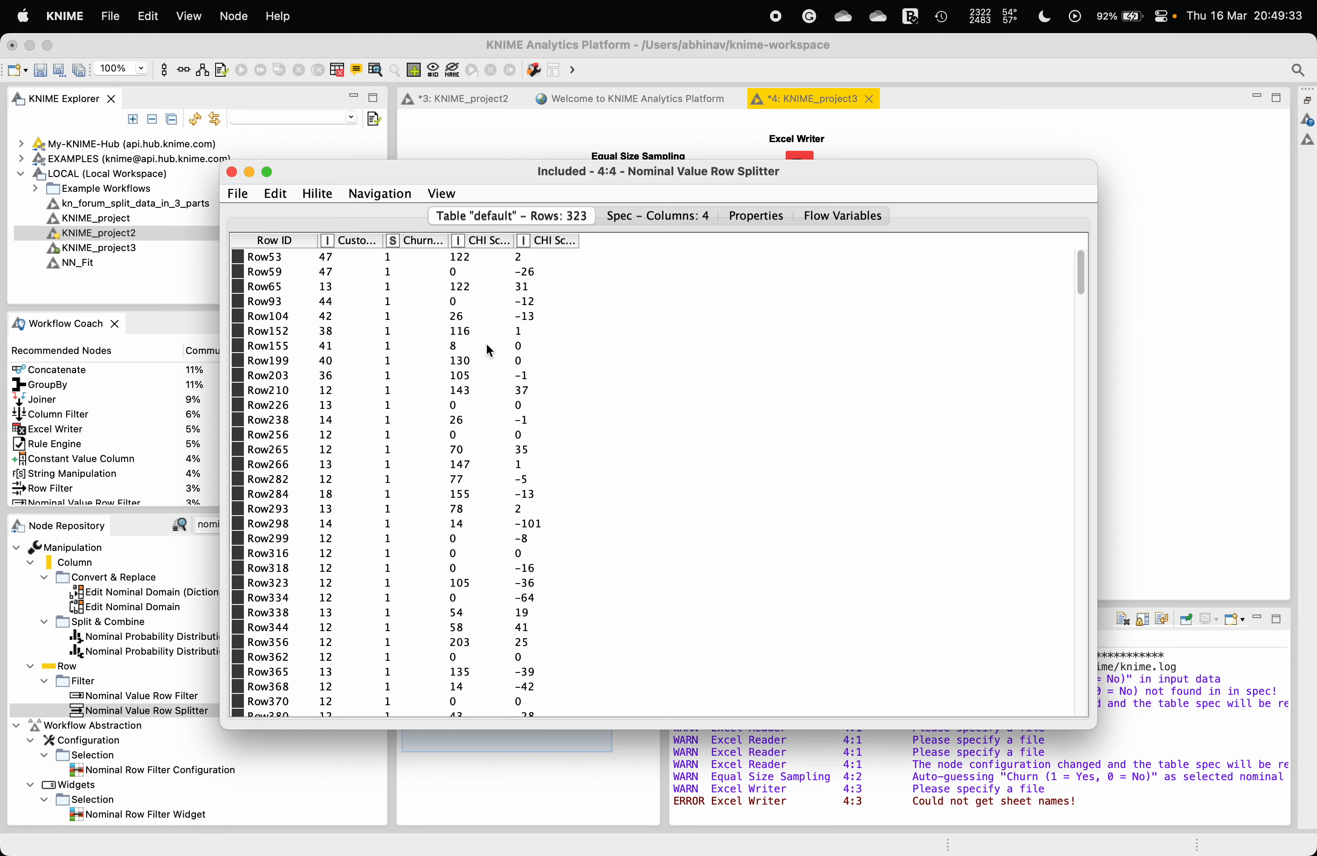
{"action": "scroll", "coordinate": [486, 343], "scroll_direction": "down", "scroll_amount": 5}
{"action": "scroll", "coordinate": [486, 343], "scroll_direction": "down", "scroll_amount": 10}
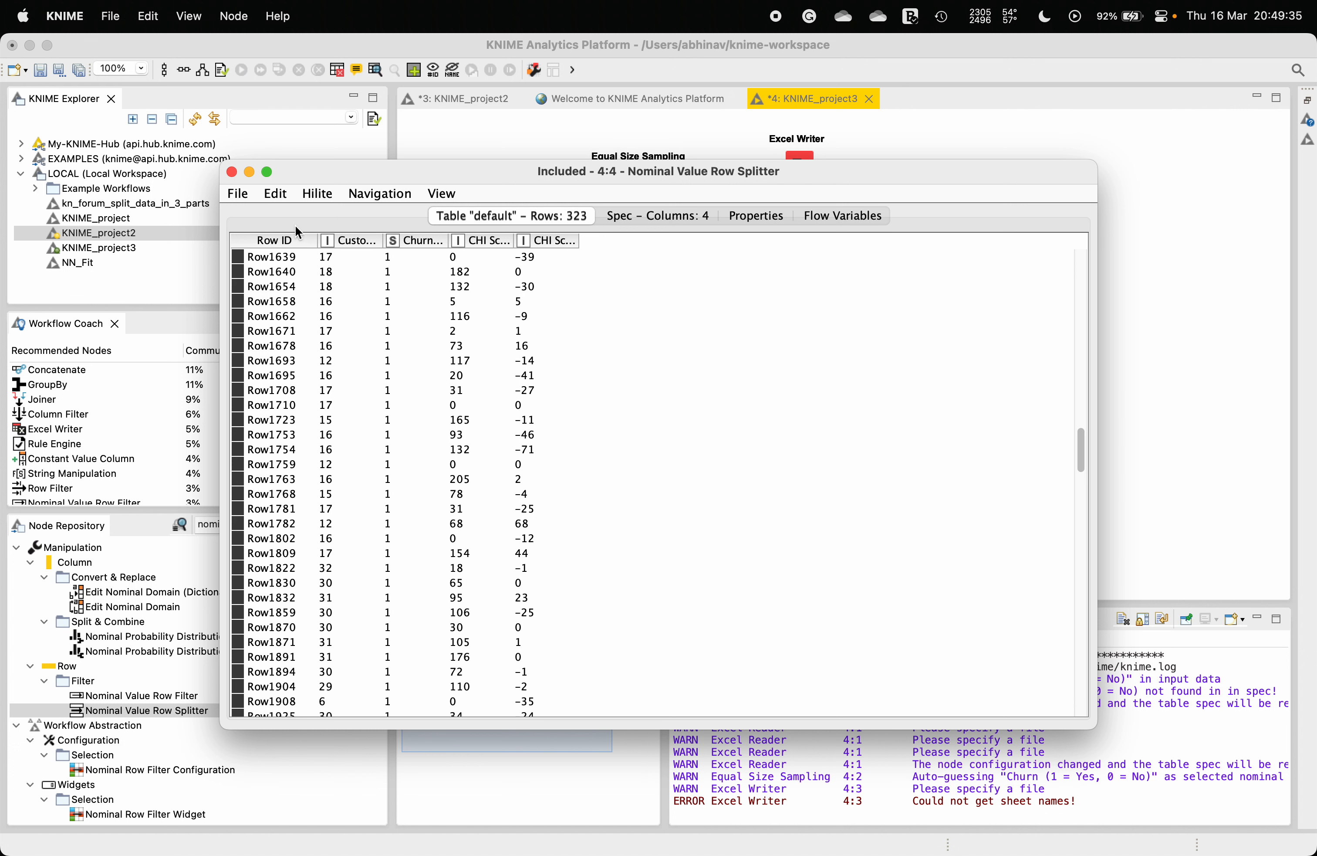
{"action": "left_click", "coordinate": [231, 172]}
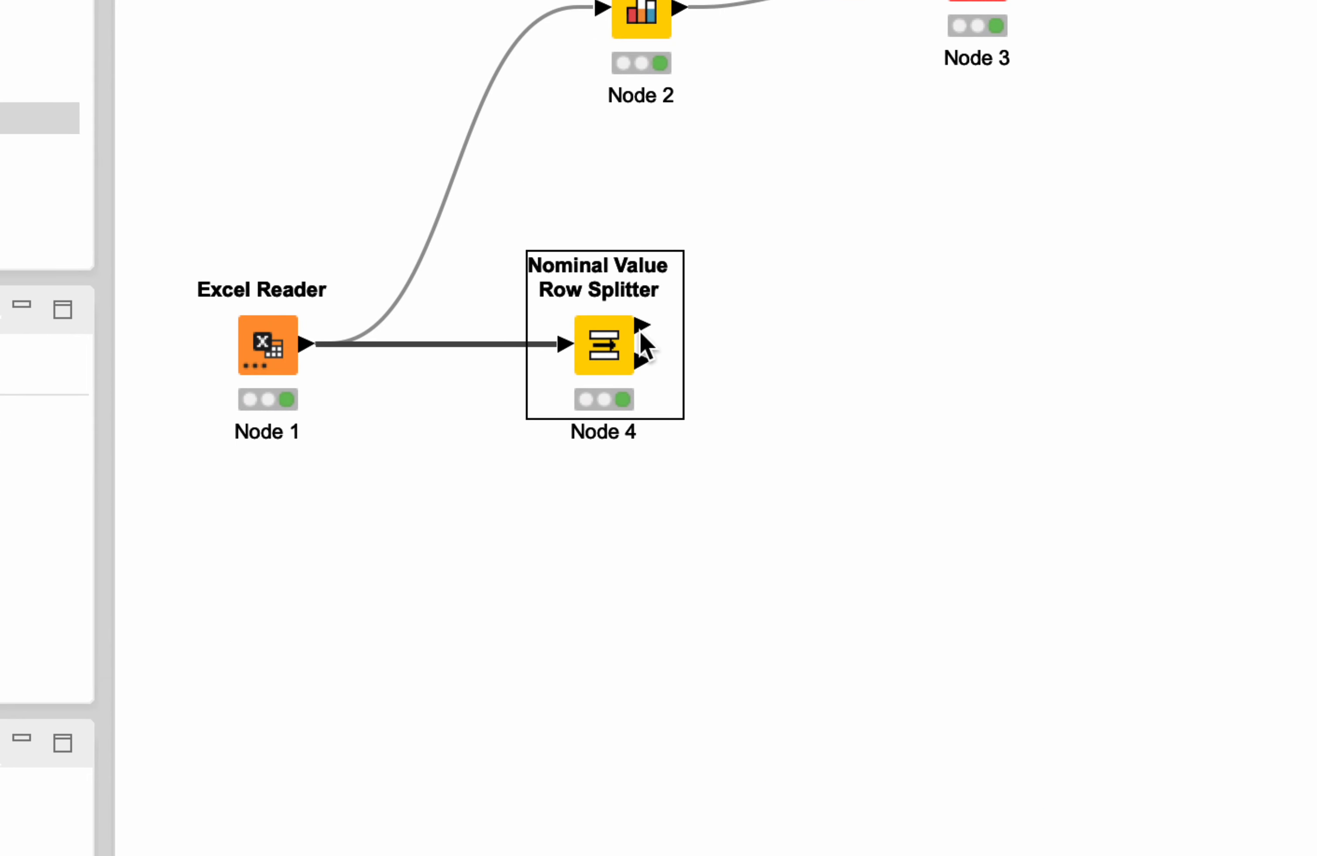
{"action": "right_click", "coordinate": [612, 360]}
{"action": "left_click", "coordinate": [645, 361]}
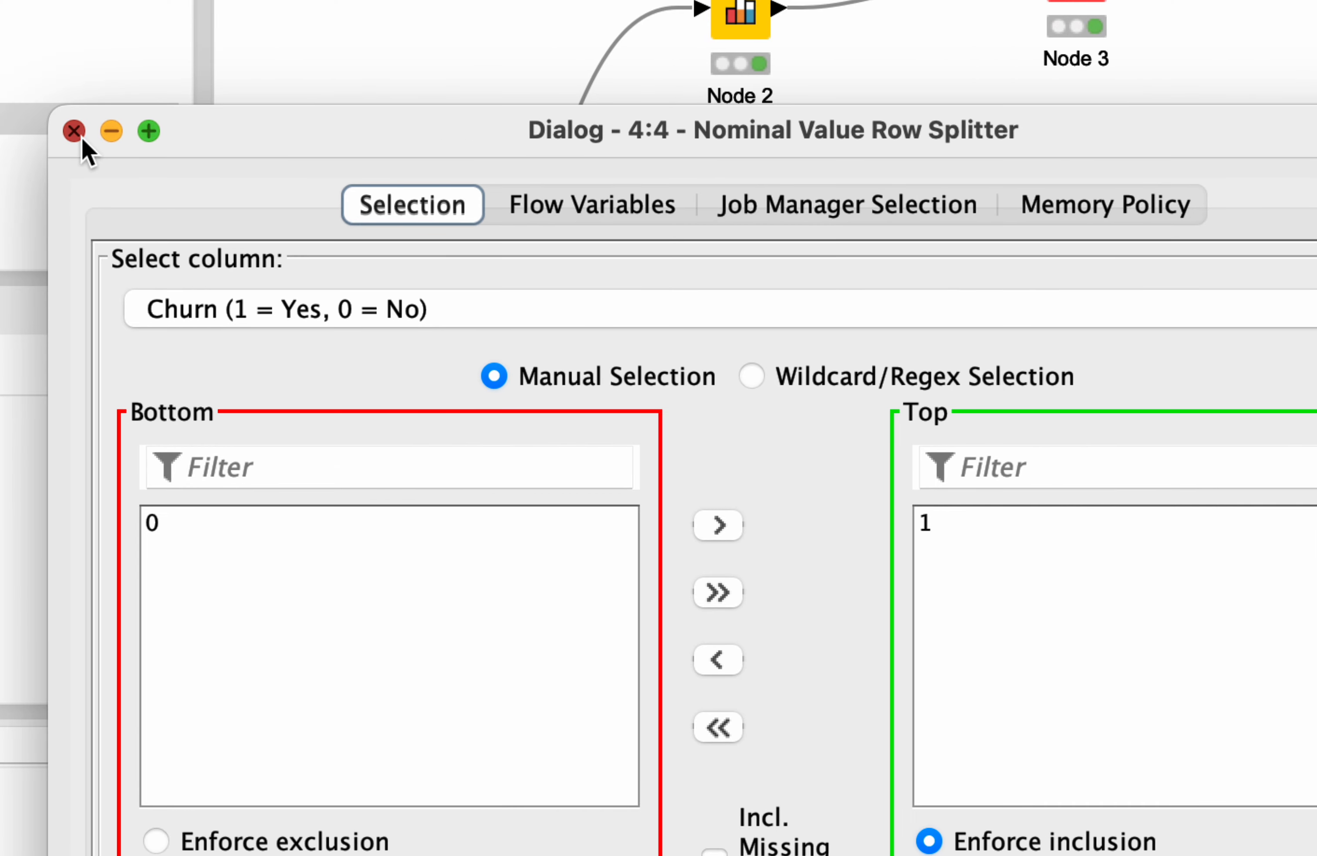
{"action": "left_click", "coordinate": [73, 129]}
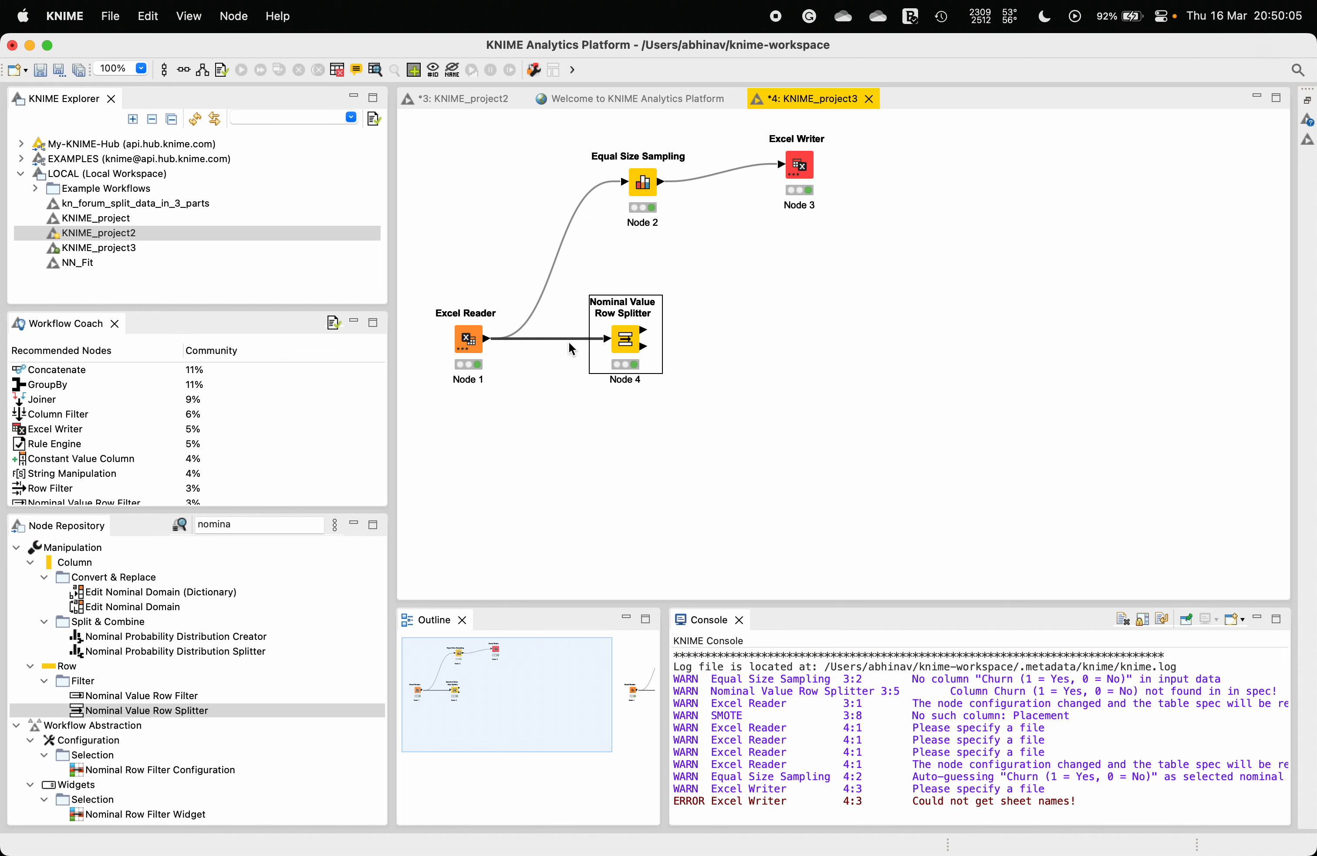
Step: Search for boots and add a Bootstrap Sampling node to the right of the splitter
{"action": "left_click", "coordinate": [254, 525]}
{"action": "key", "text": "super+a"}
{"action": "type", "text": "boots"}
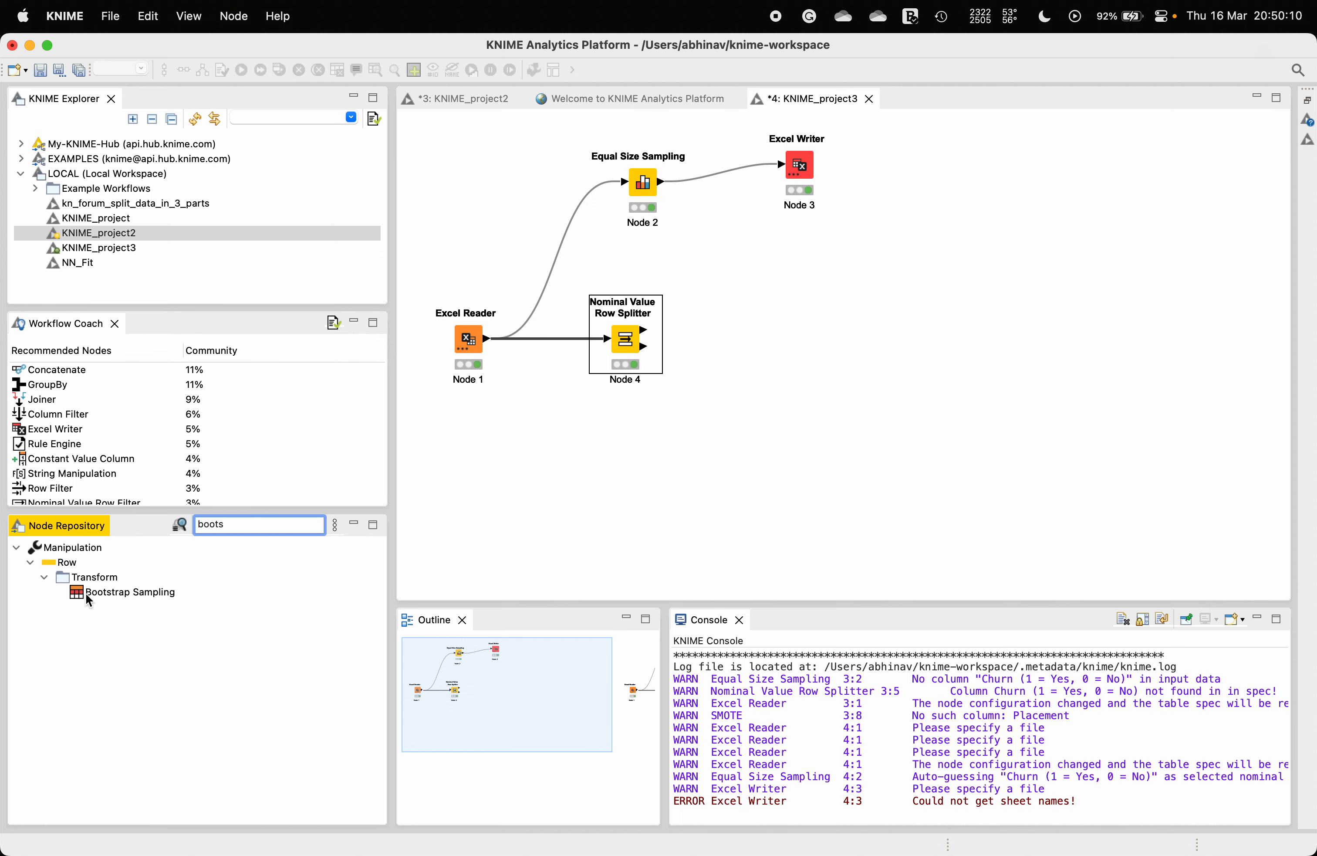
{"action": "left_click_drag", "start_coordinate": [89, 592], "coordinate": [799, 336]}
{"action": "left_click", "coordinate": [687, 349]}
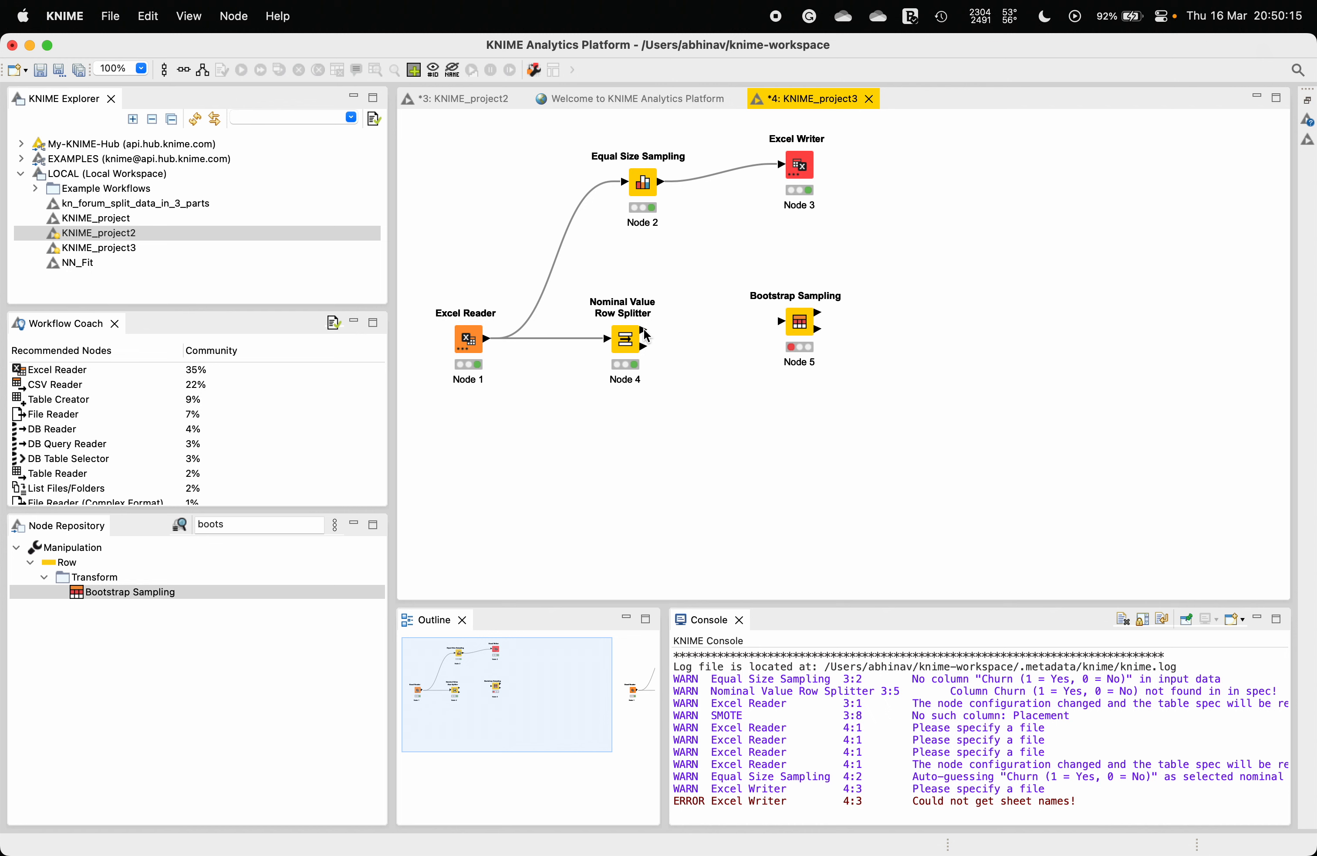
Step: Connect the splitter's Included output to Bootstrap Sampling and set its absolute sample size to 6024
{"action": "mouse_move", "coordinate": [645, 334]}
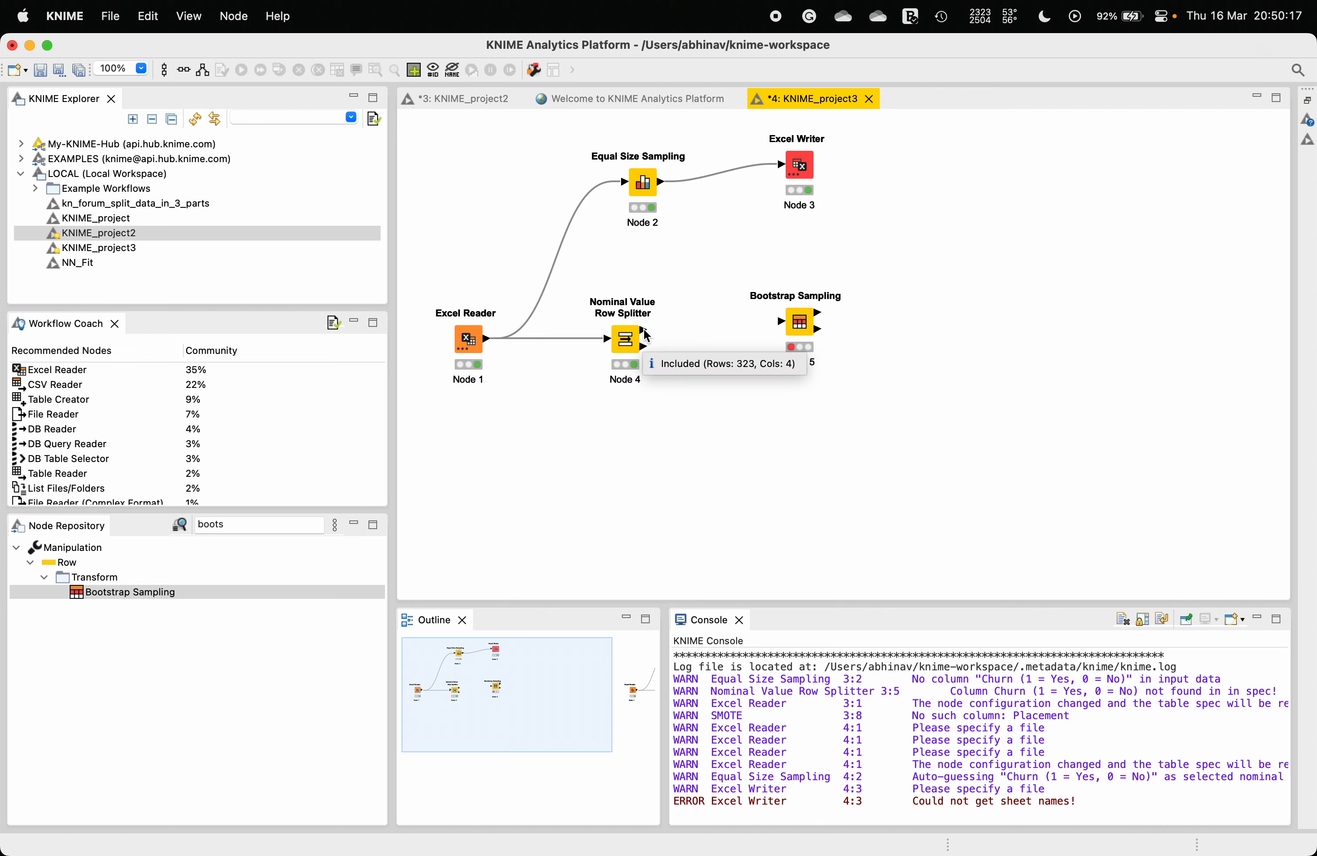
{"action": "left_click_drag", "start_coordinate": [645, 333], "coordinate": [788, 318]}
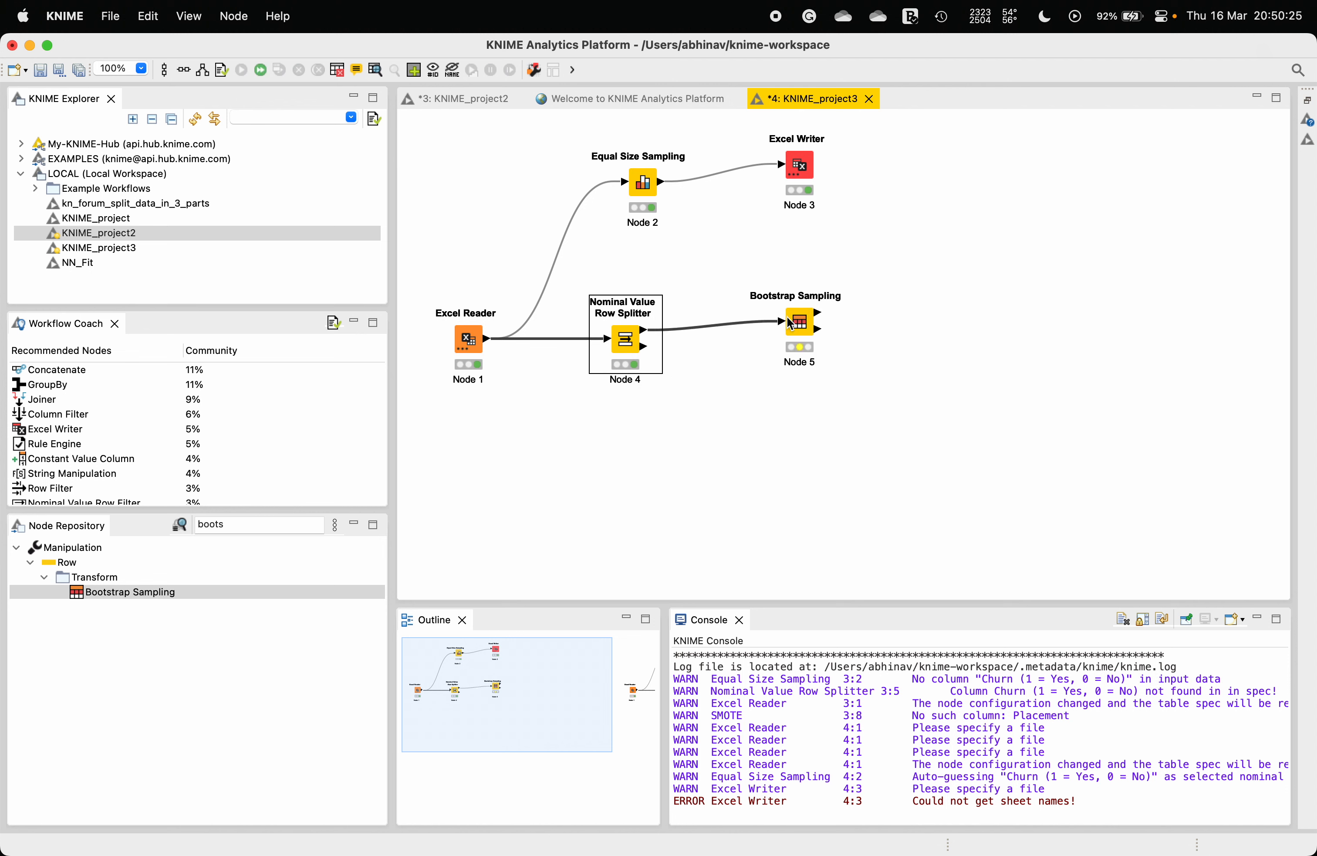
{"action": "right_click", "coordinate": [799, 321]}
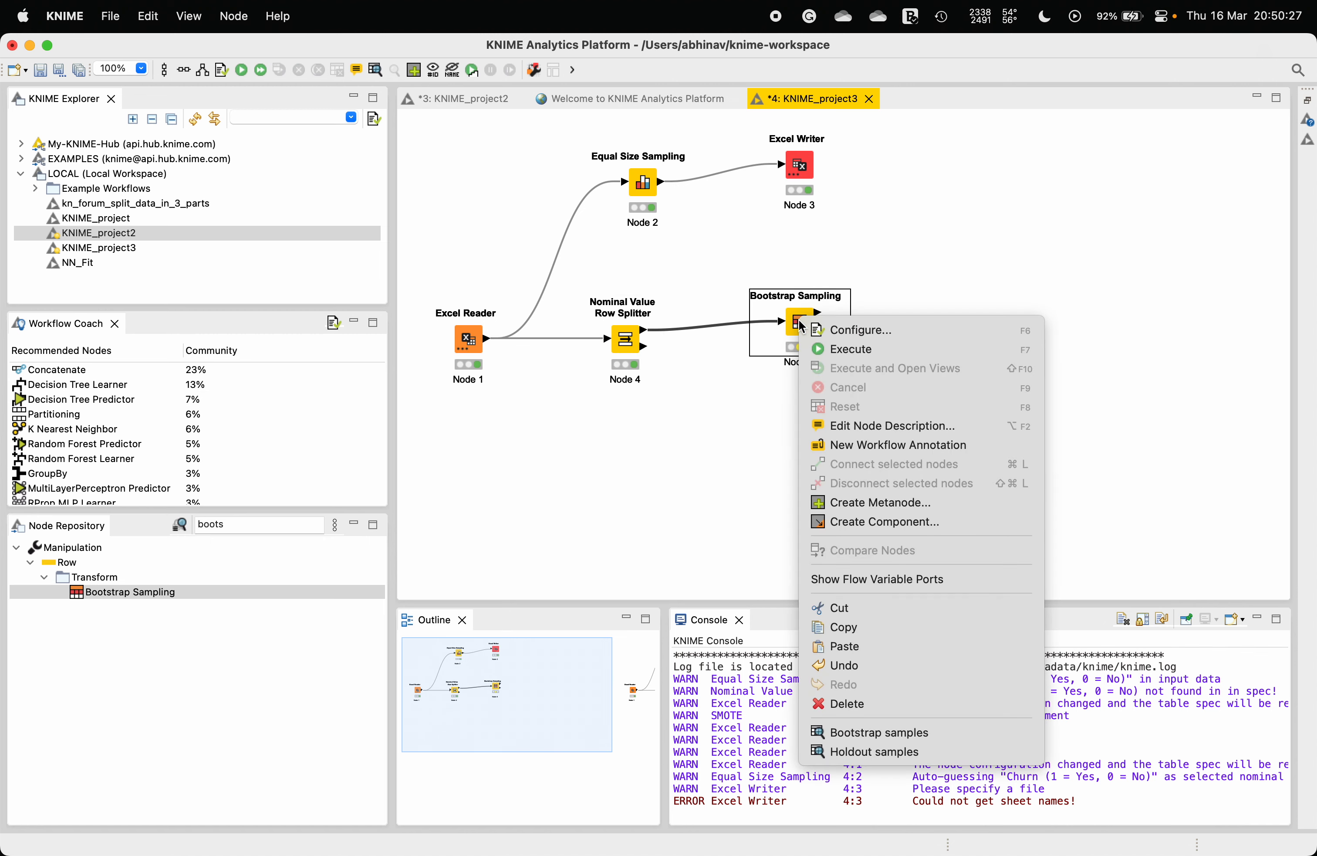
{"action": "left_click", "coordinate": [833, 332]}
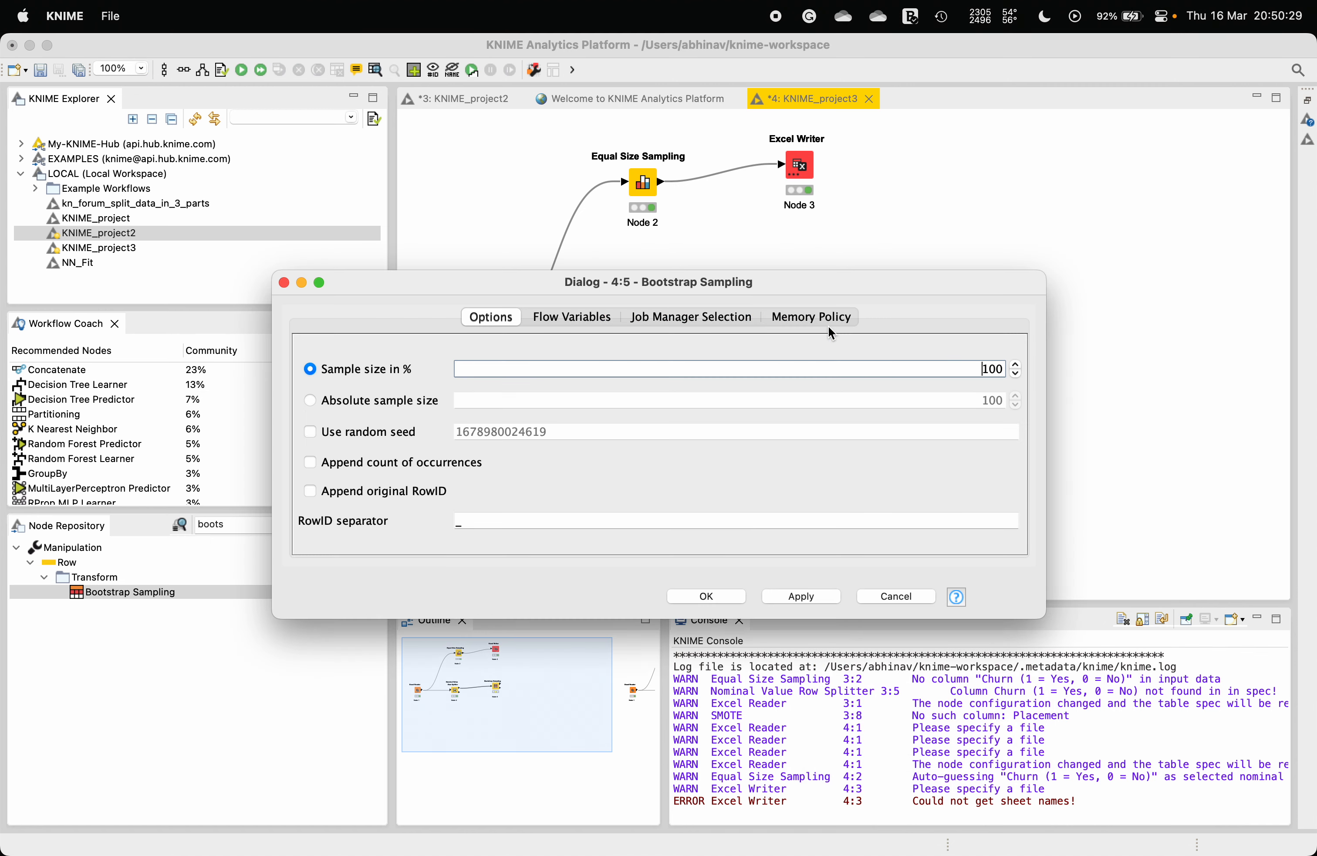
{"action": "left_click", "coordinate": [398, 411]}
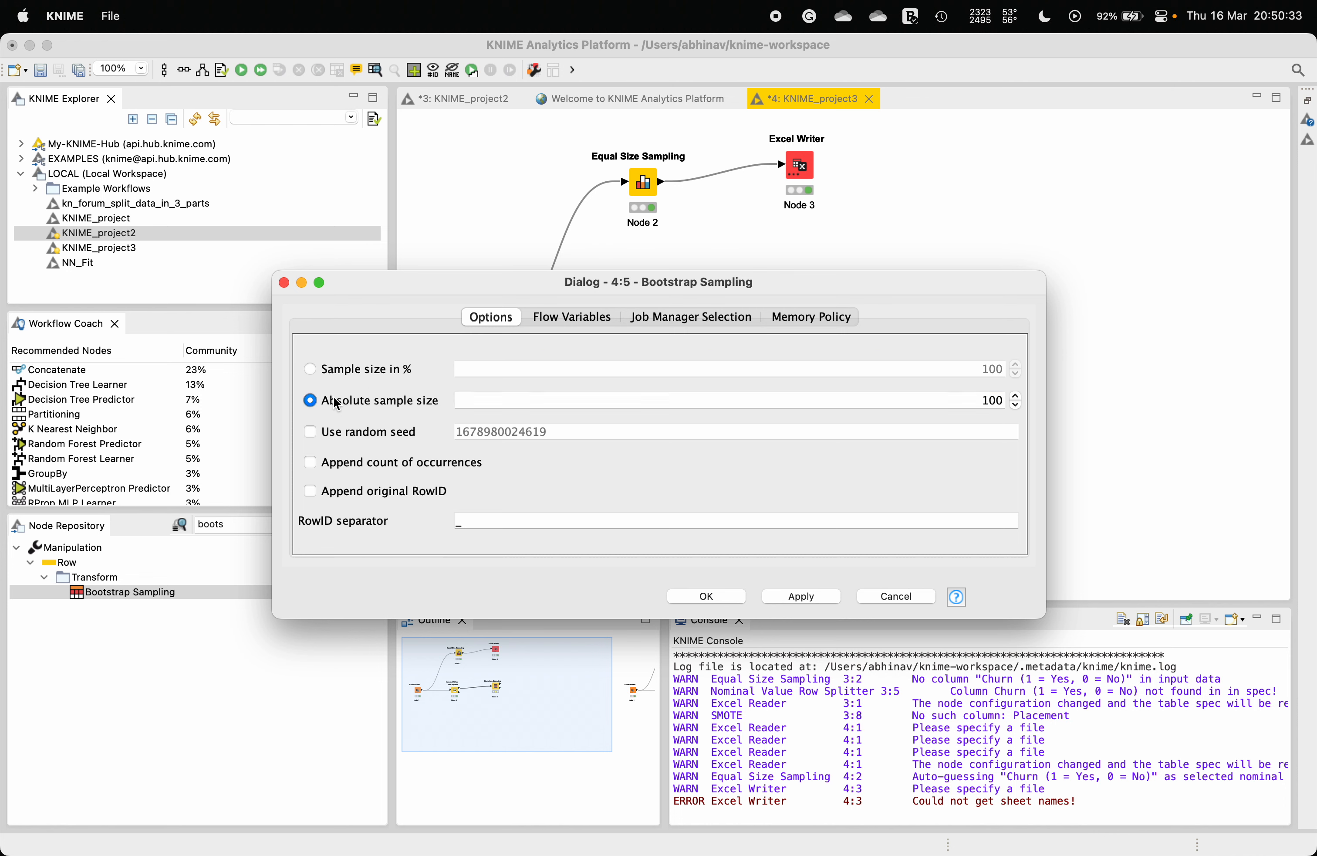
{"action": "left_click", "coordinate": [935, 403]}
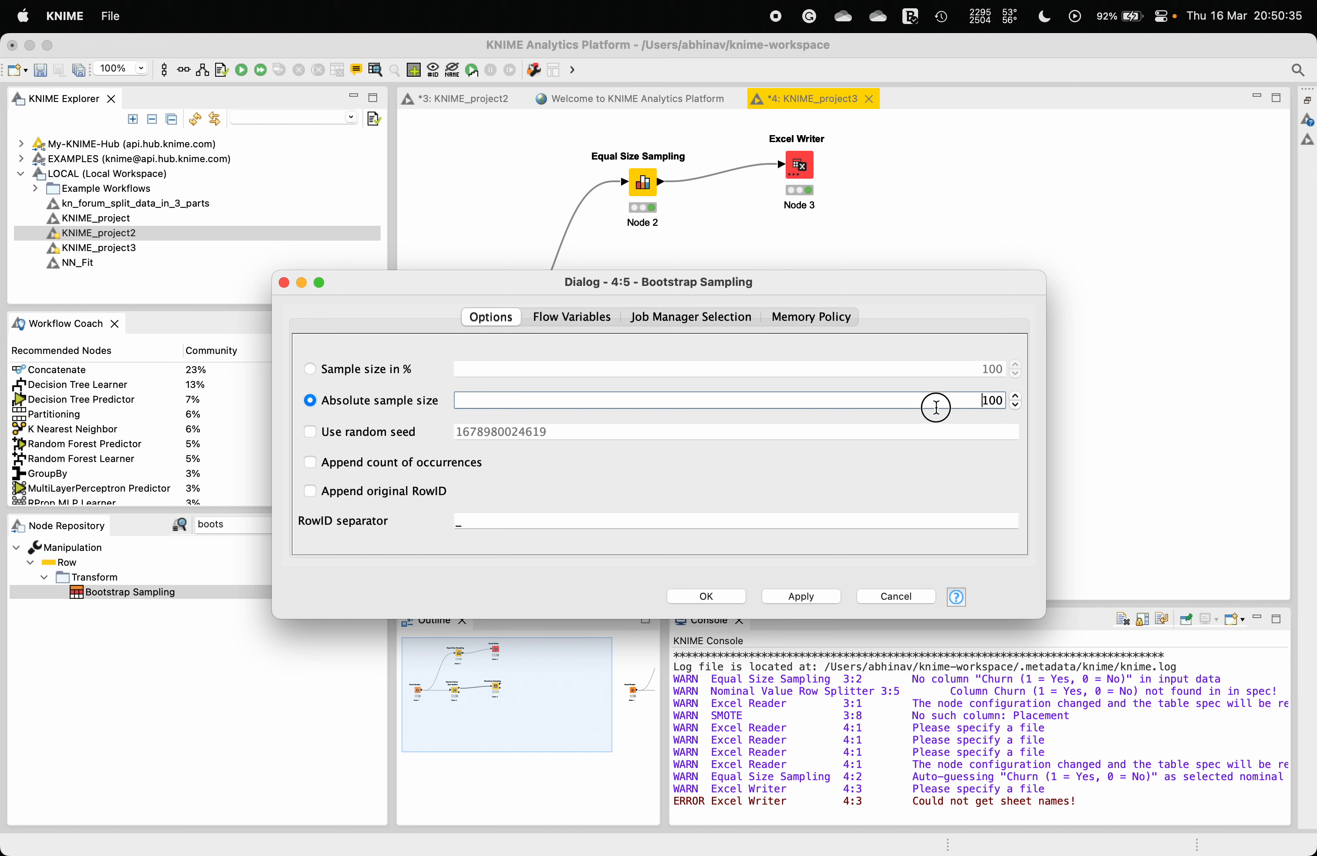
{"action": "type", "text": "6024"}
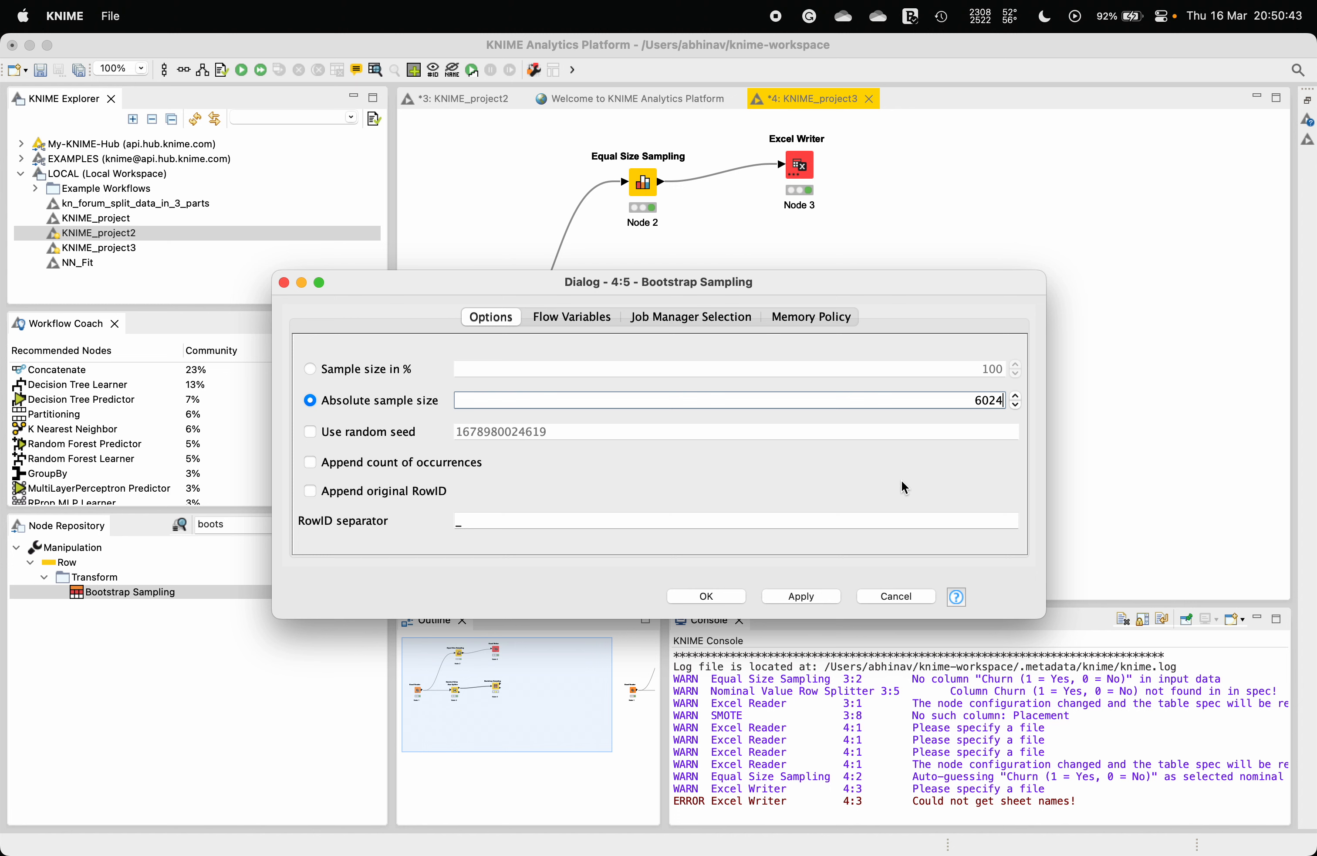
{"action": "left_click", "coordinate": [712, 598]}
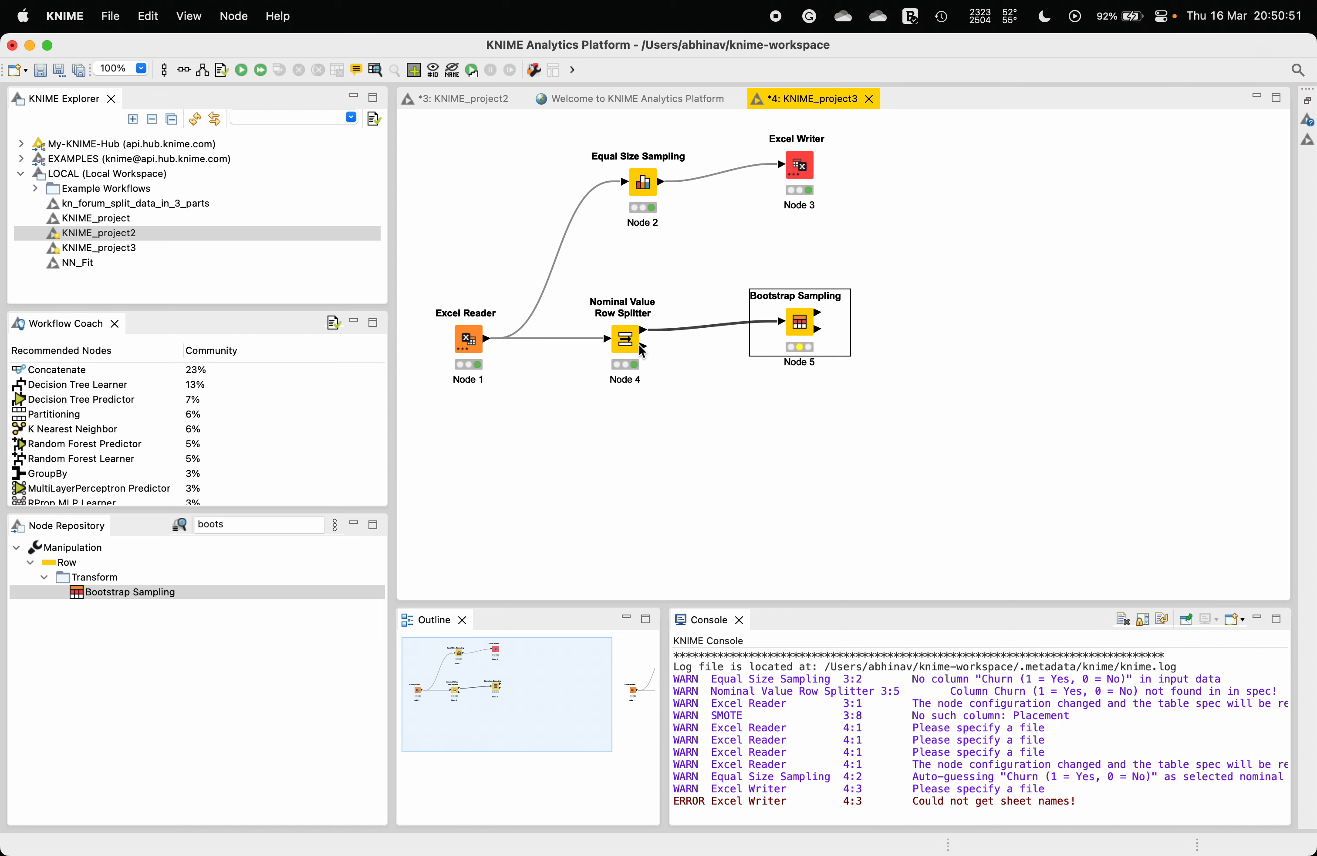
Step: Execute the Bootstrap Sampling node and view its Bootstrap samples output
{"action": "right_click", "coordinate": [808, 329]}
{"action": "left_click", "coordinate": [840, 350]}
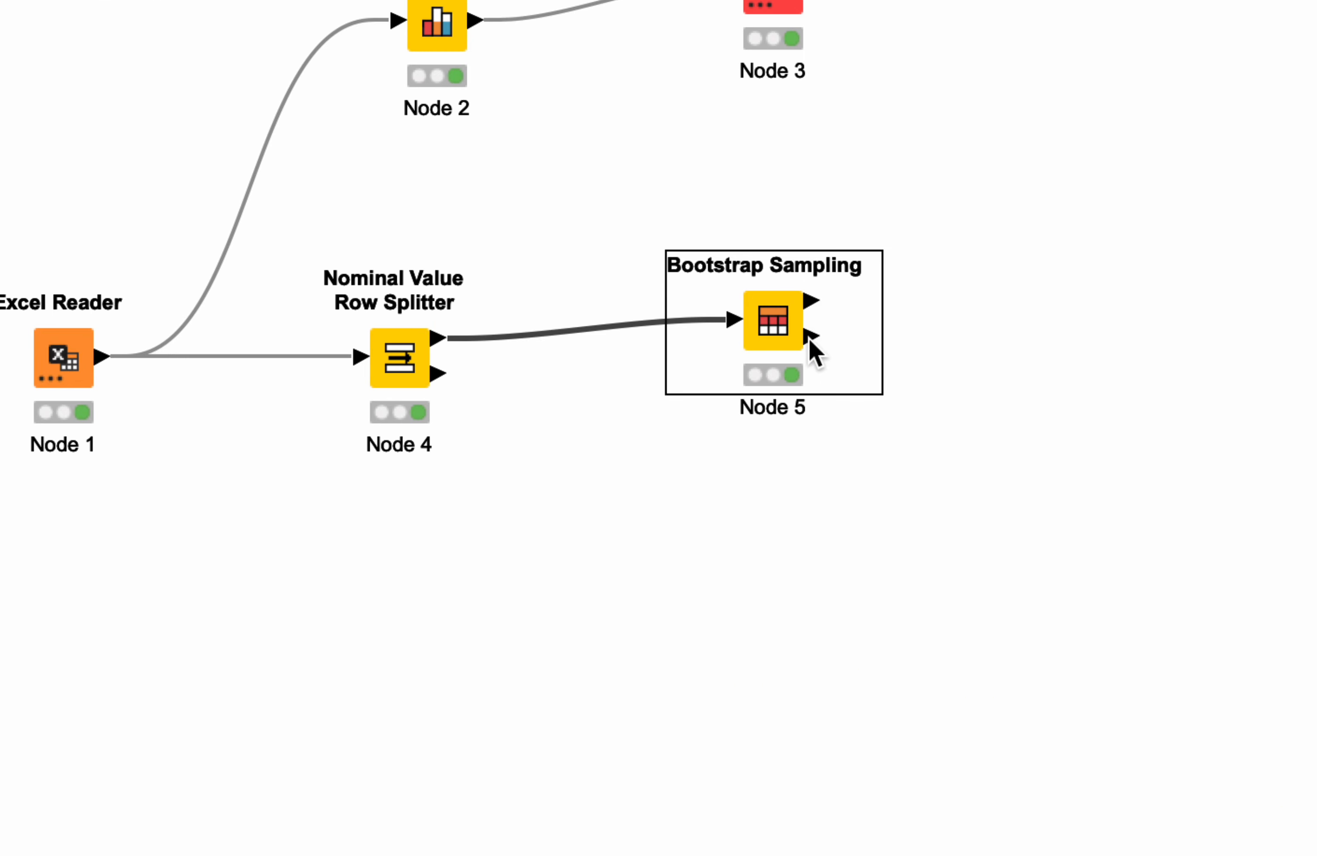
{"action": "right_click", "coordinate": [799, 325]}
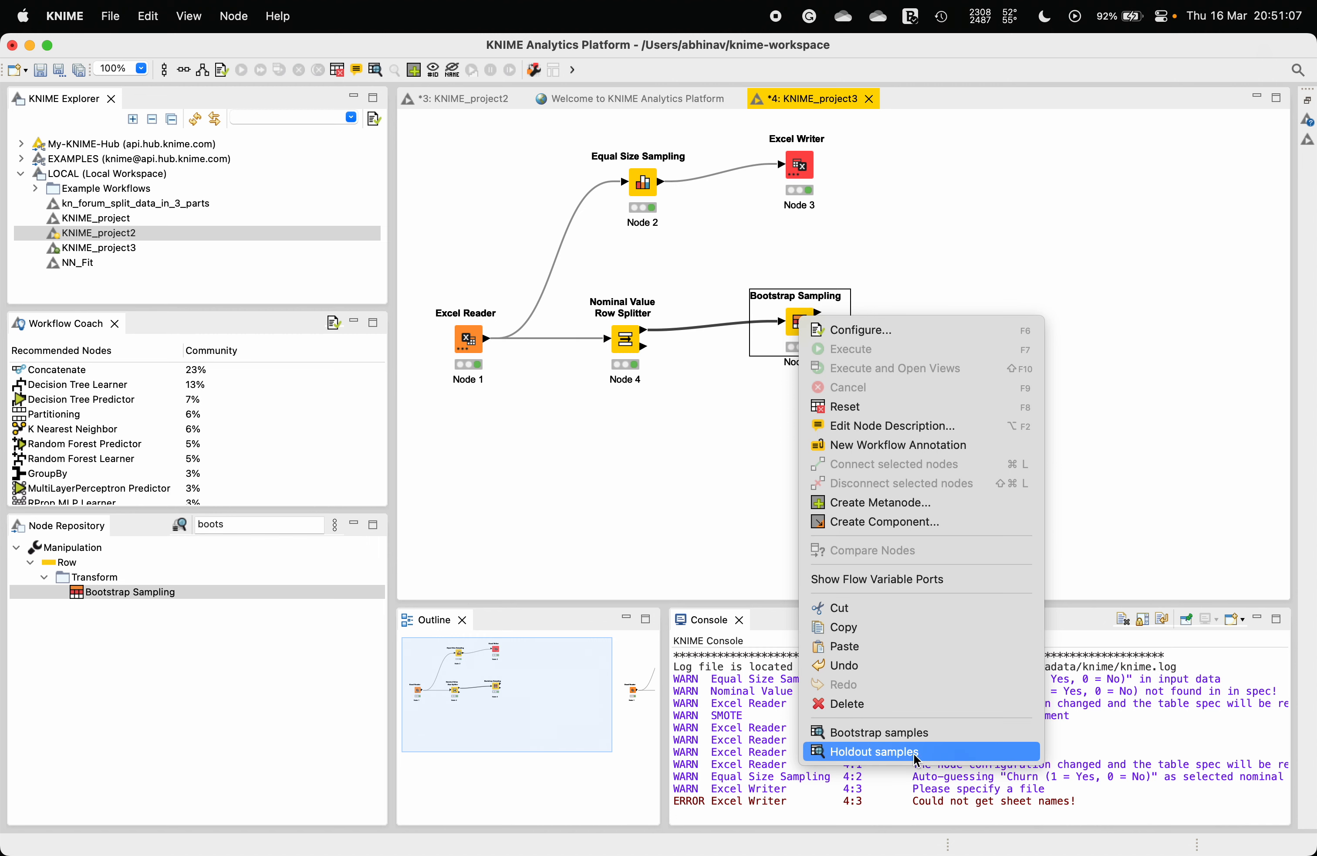
{"action": "left_click", "coordinate": [872, 735]}
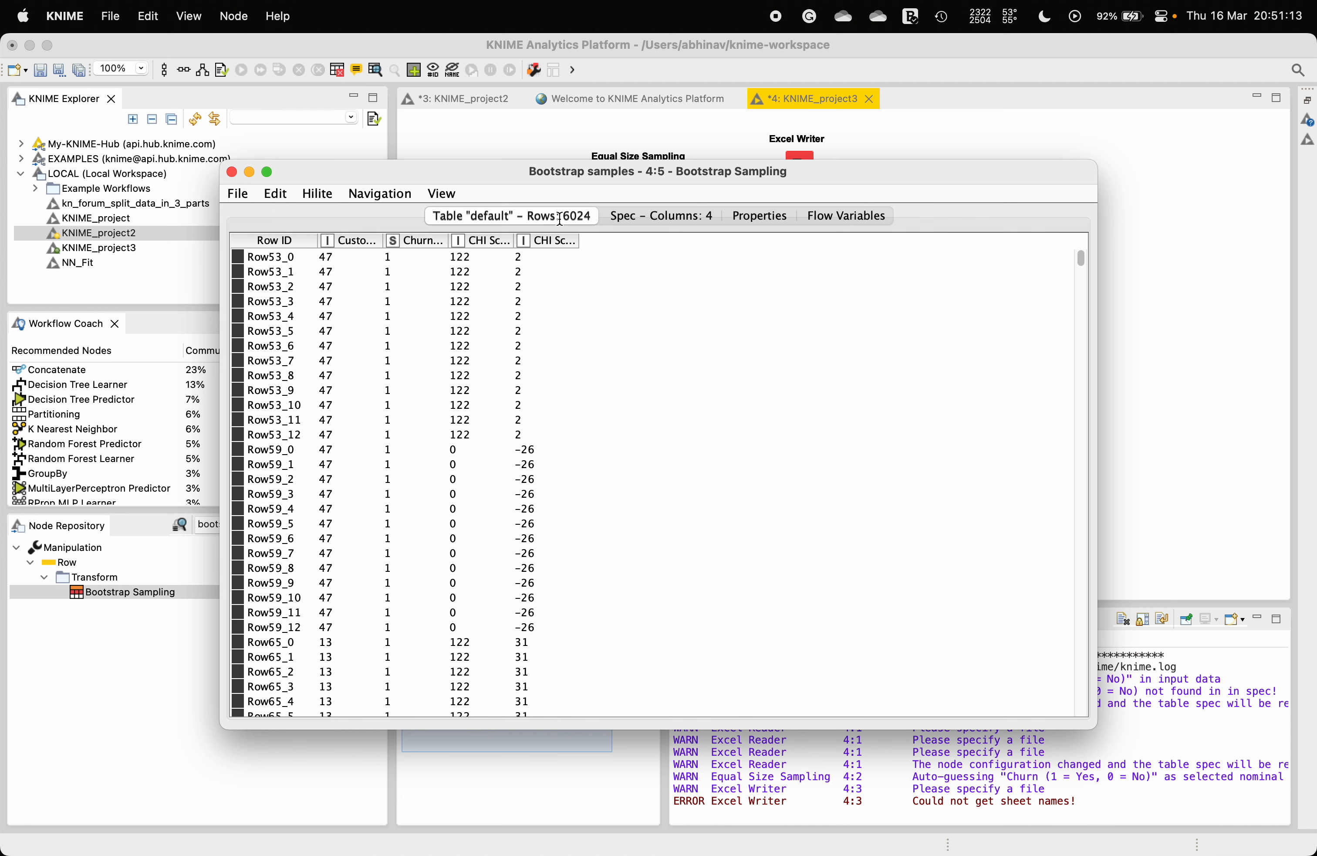
{"action": "left_click", "coordinate": [232, 172]}
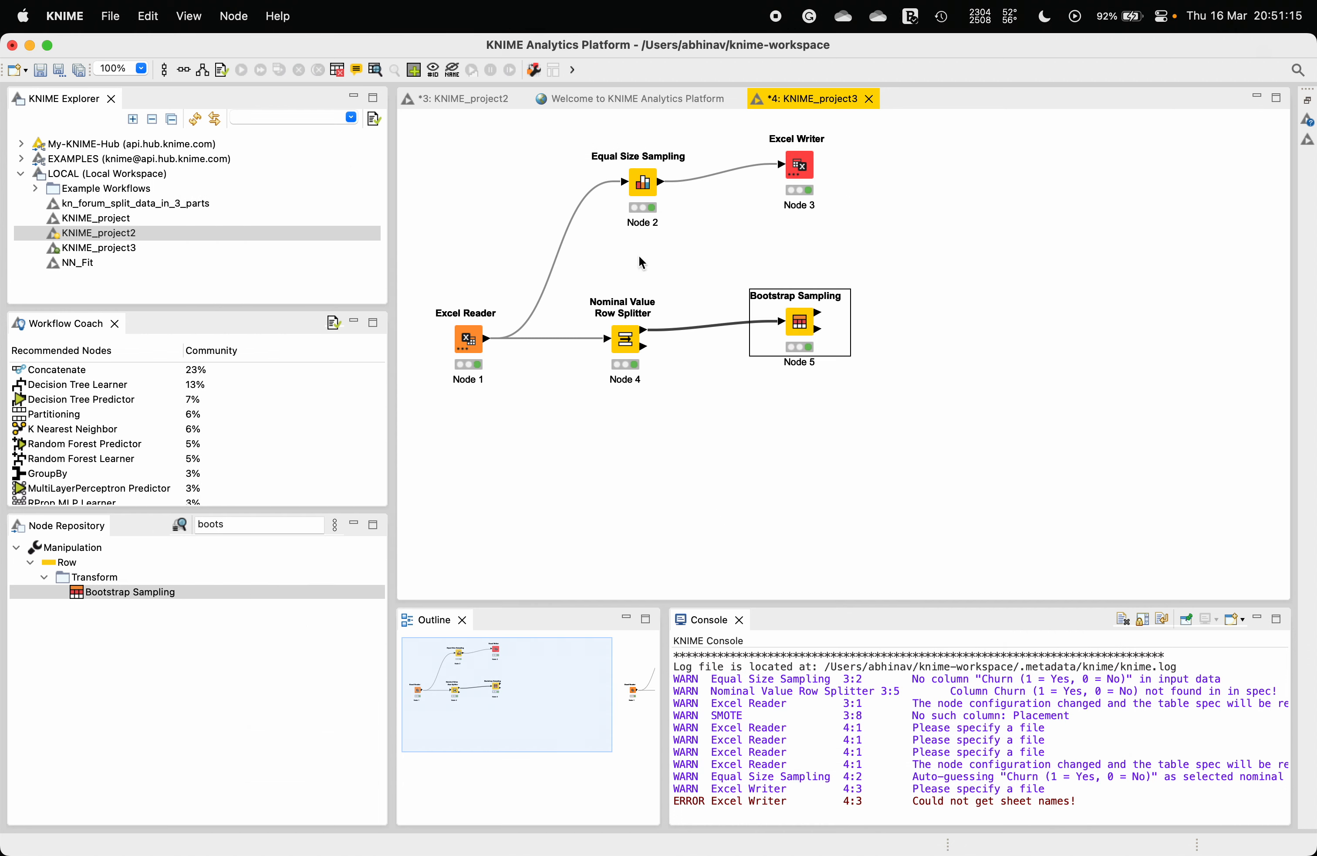
Step: Add a Concatenate node to the right of Bootstrap Sampling, fed by the splitter's Excluded output
{"action": "left_click", "coordinate": [527, 209]}
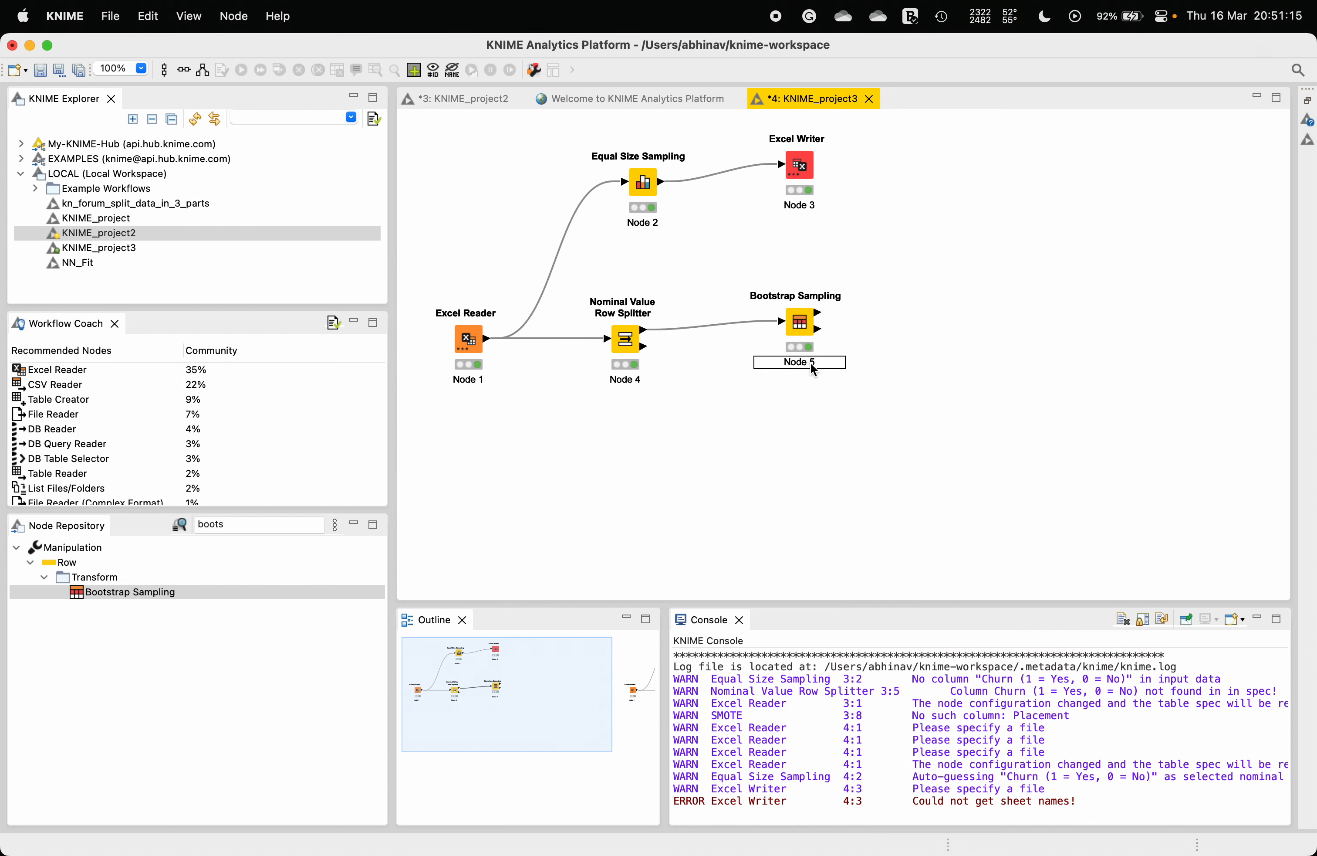
{"action": "left_click", "coordinate": [809, 337]}
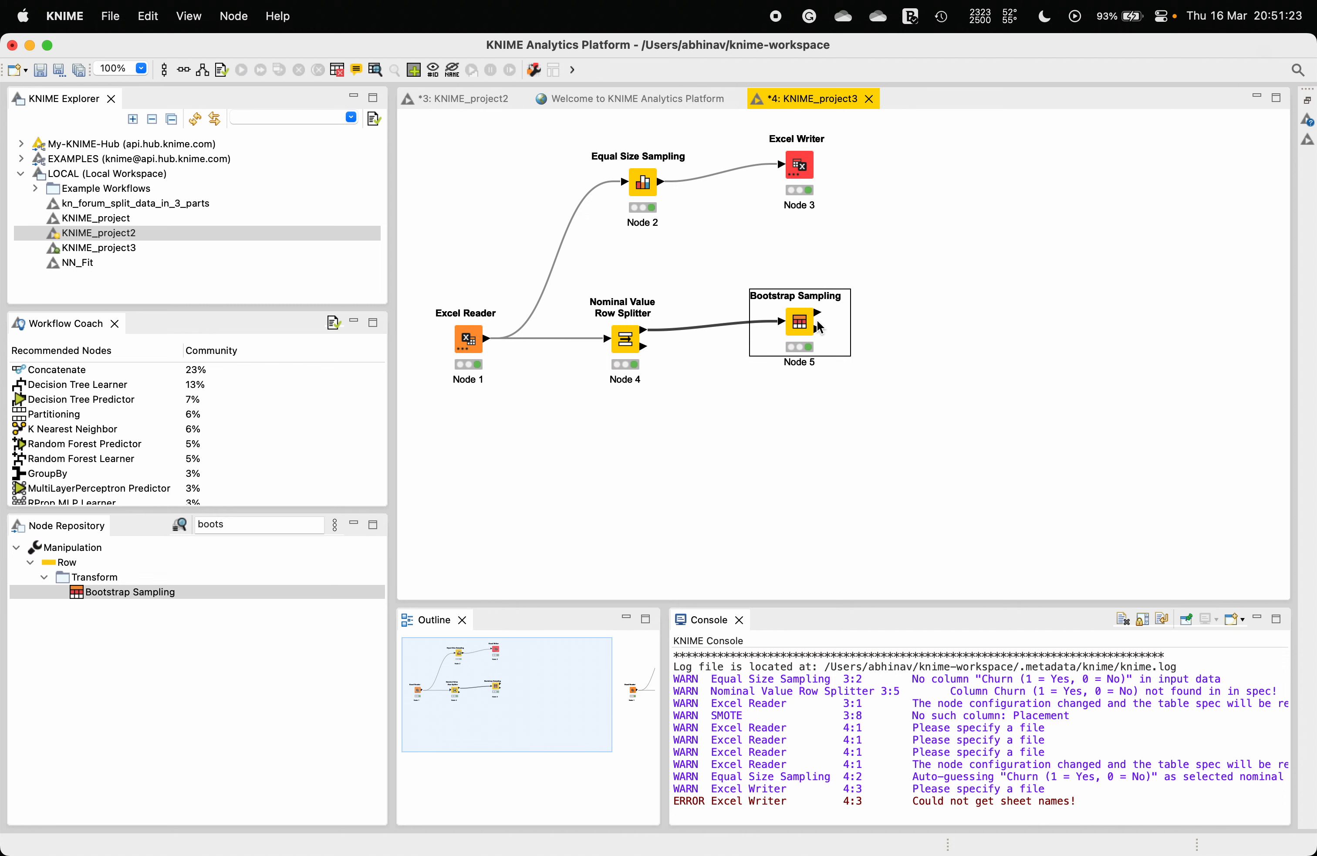
{"action": "left_click", "coordinate": [642, 353]}
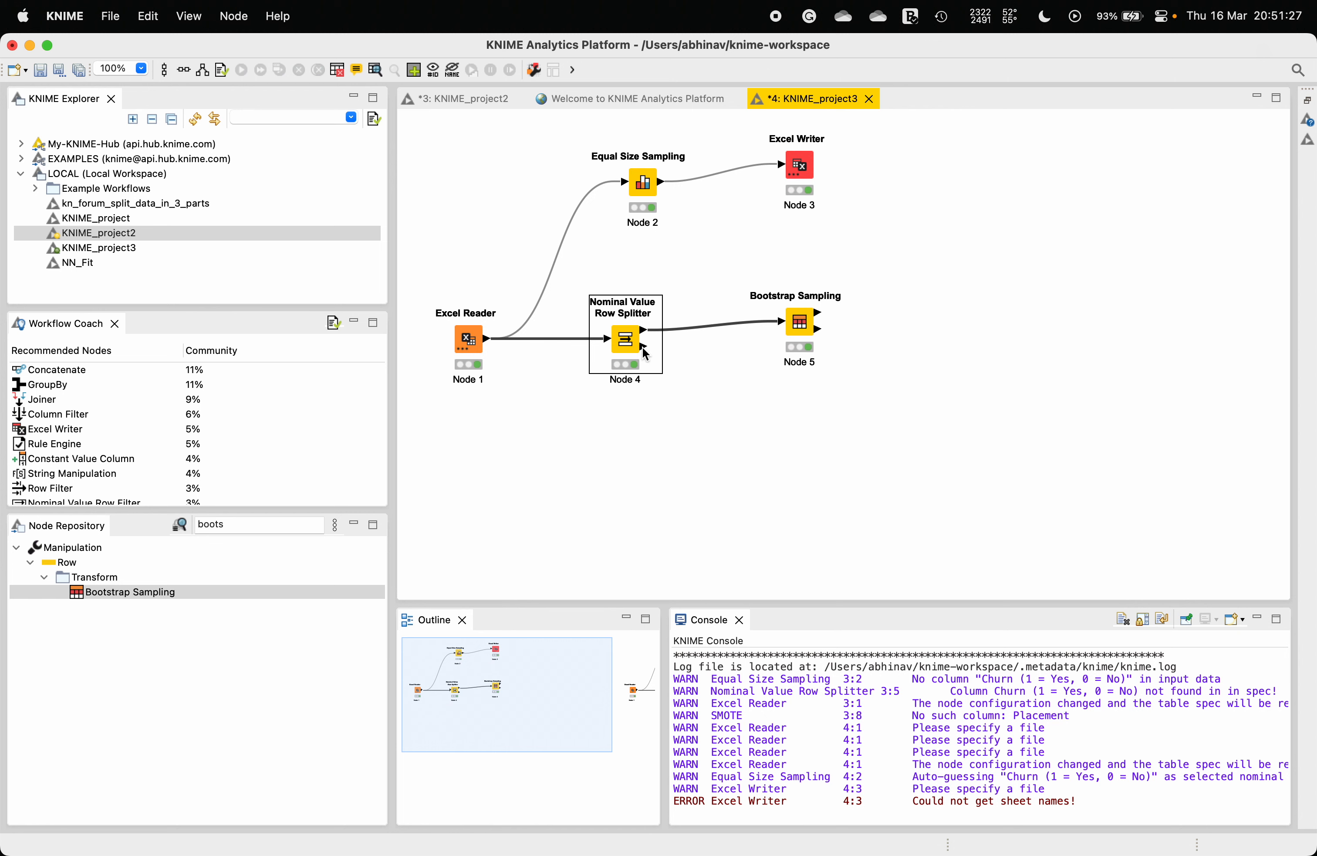
{"action": "mouse_move", "coordinate": [645, 354]}
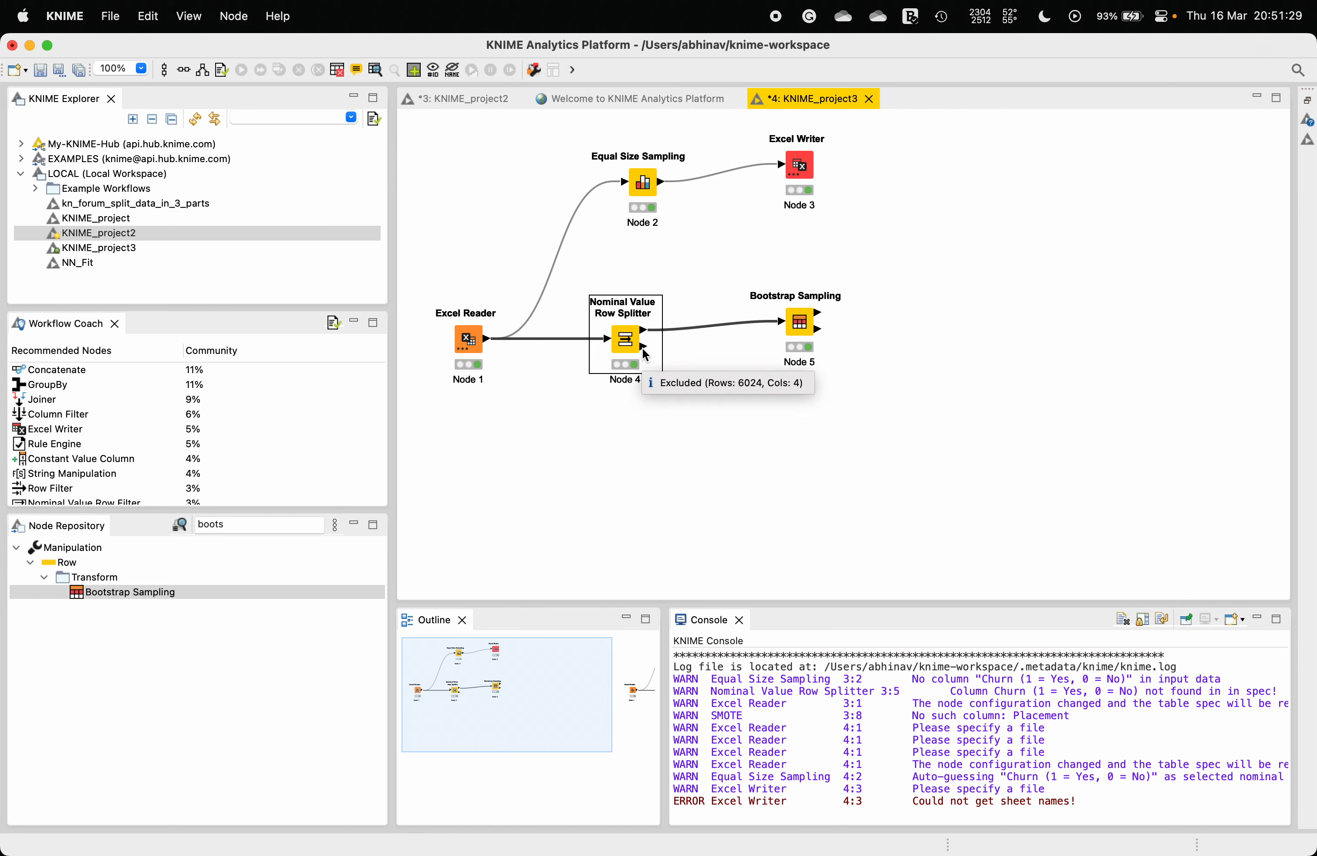
{"action": "double_click", "coordinate": [285, 523]}
{"action": "type", "text": "conca"}
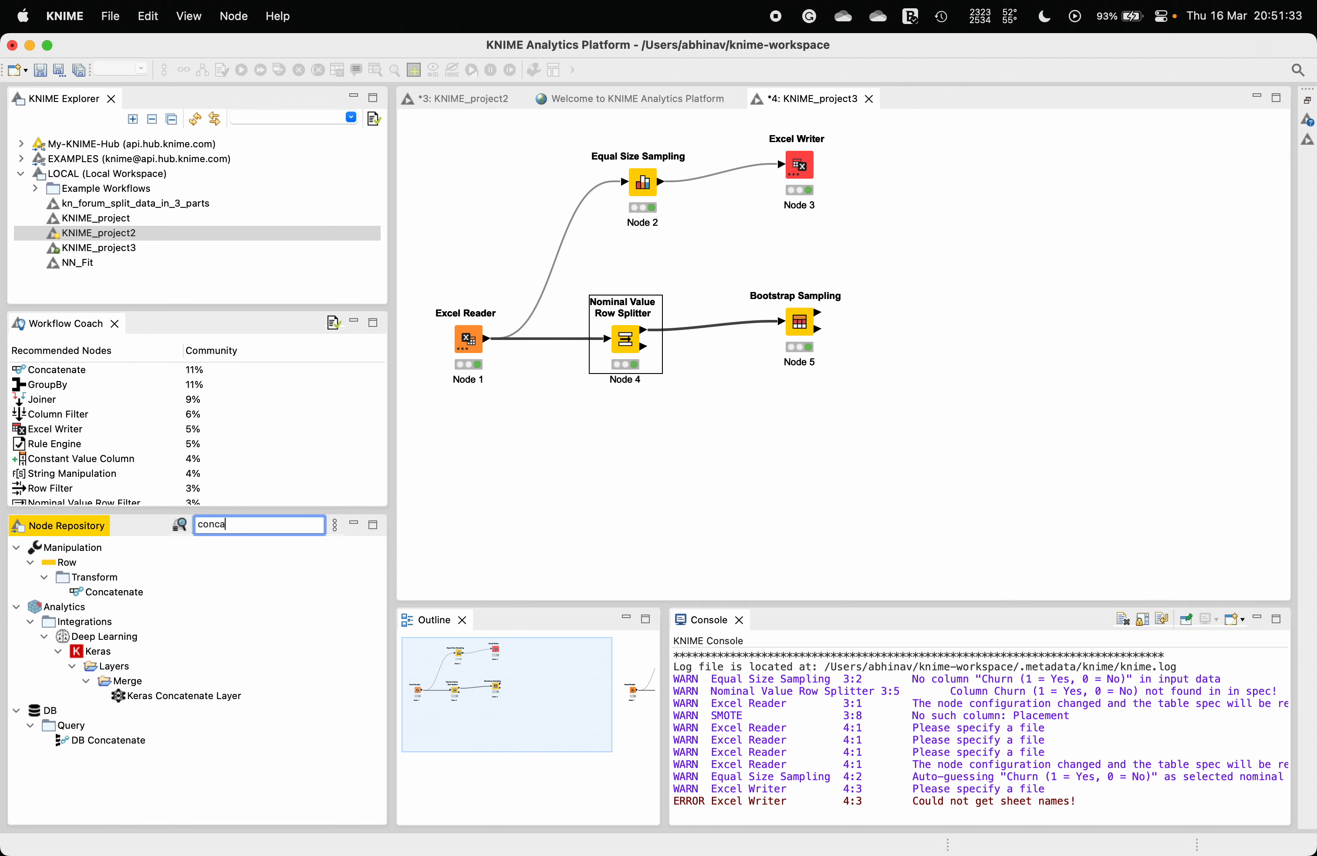
{"action": "double_click", "coordinate": [108, 592]}
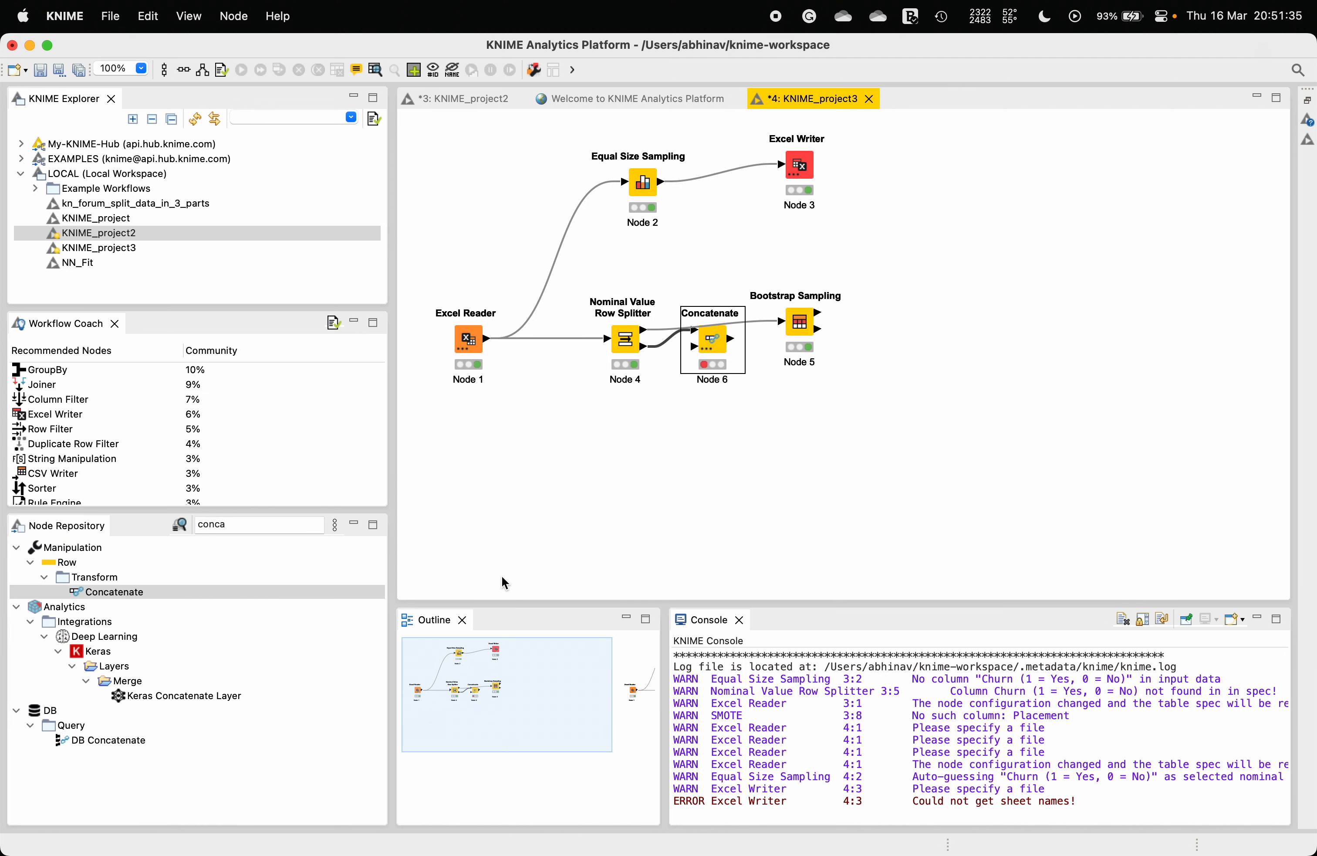
{"action": "left_click_drag", "start_coordinate": [717, 343], "coordinate": [960, 343]}
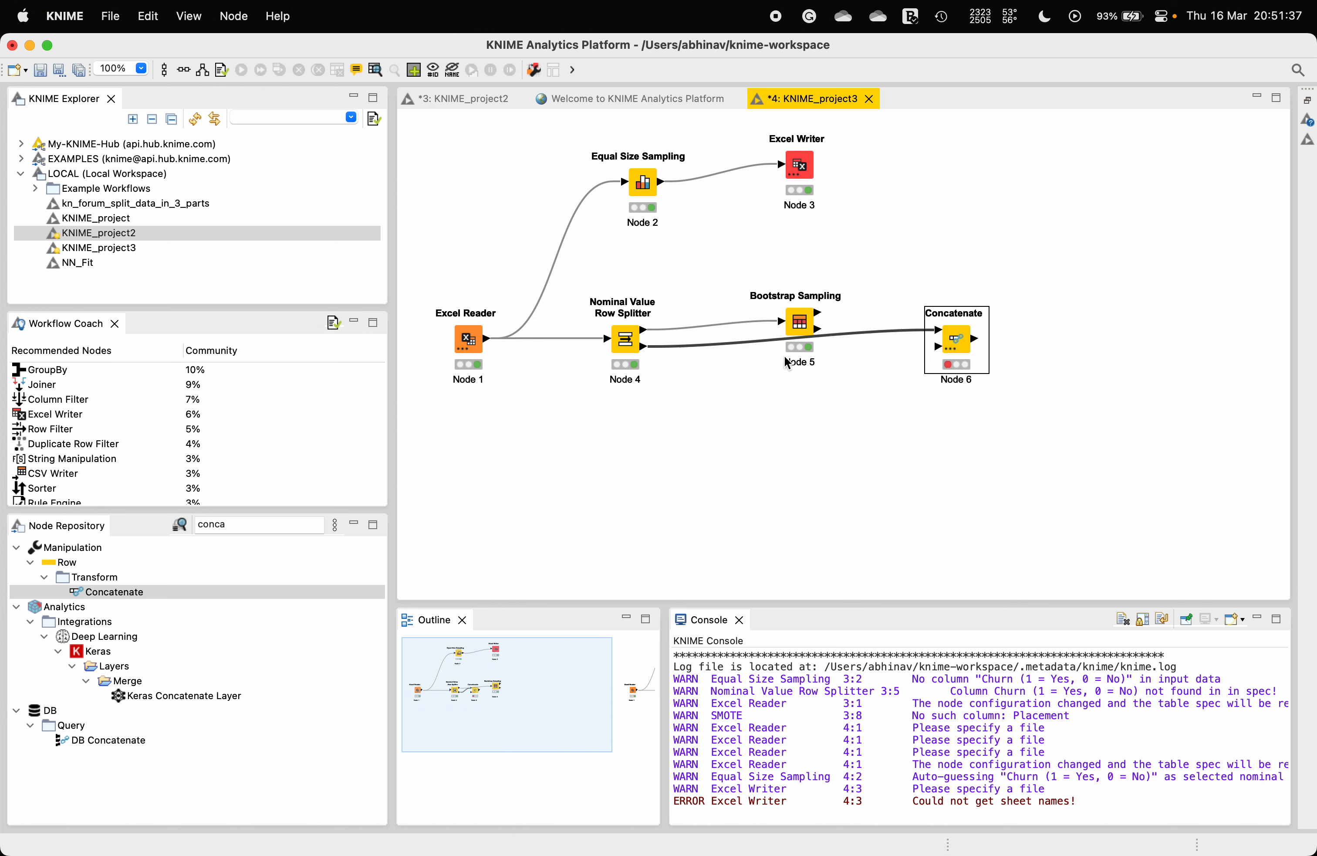
{"action": "left_click", "coordinate": [761, 343]}
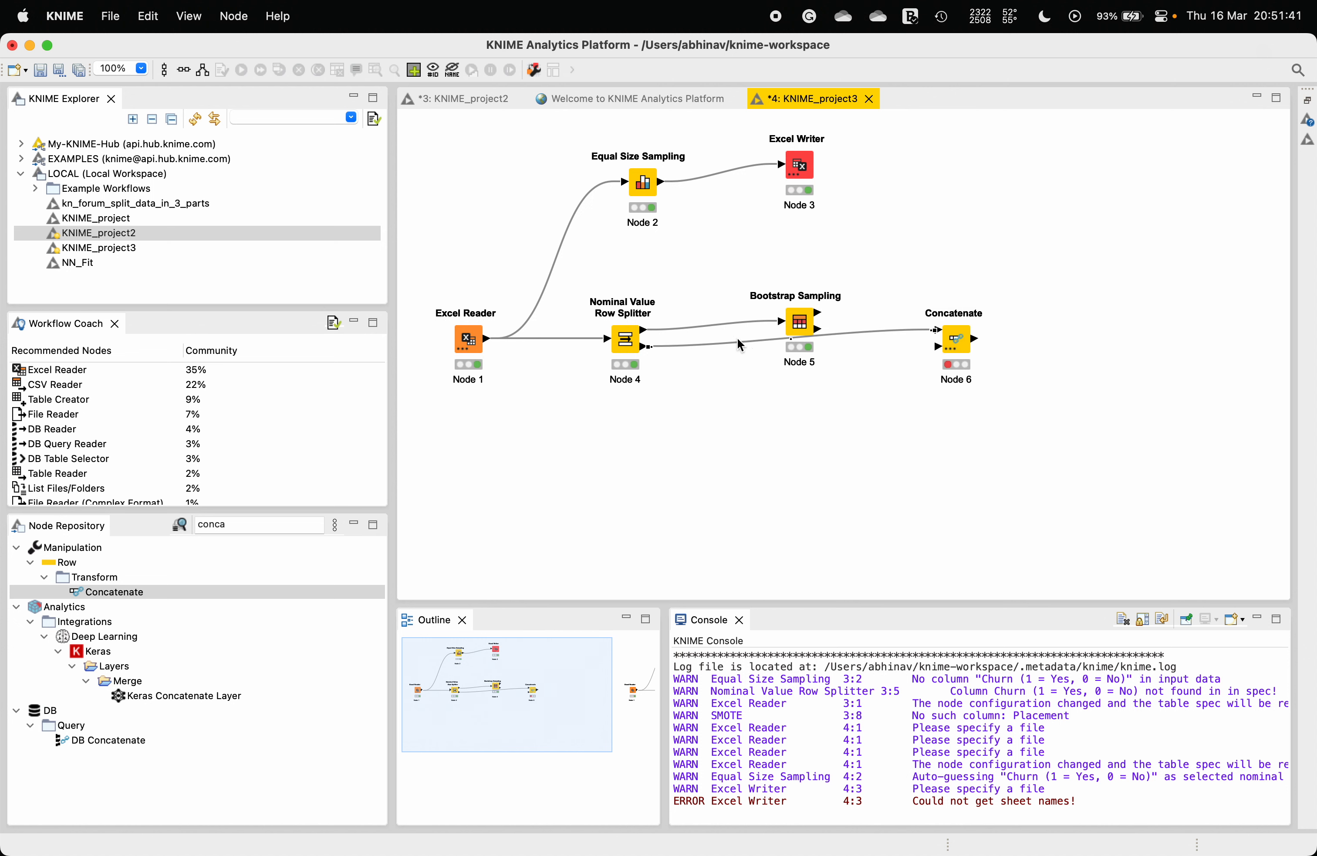
Step: Delete the connection between the splitter and Concatenate, and move Concatenate closer to Bootstrap Sampling
{"action": "right_click", "coordinate": [727, 341]}
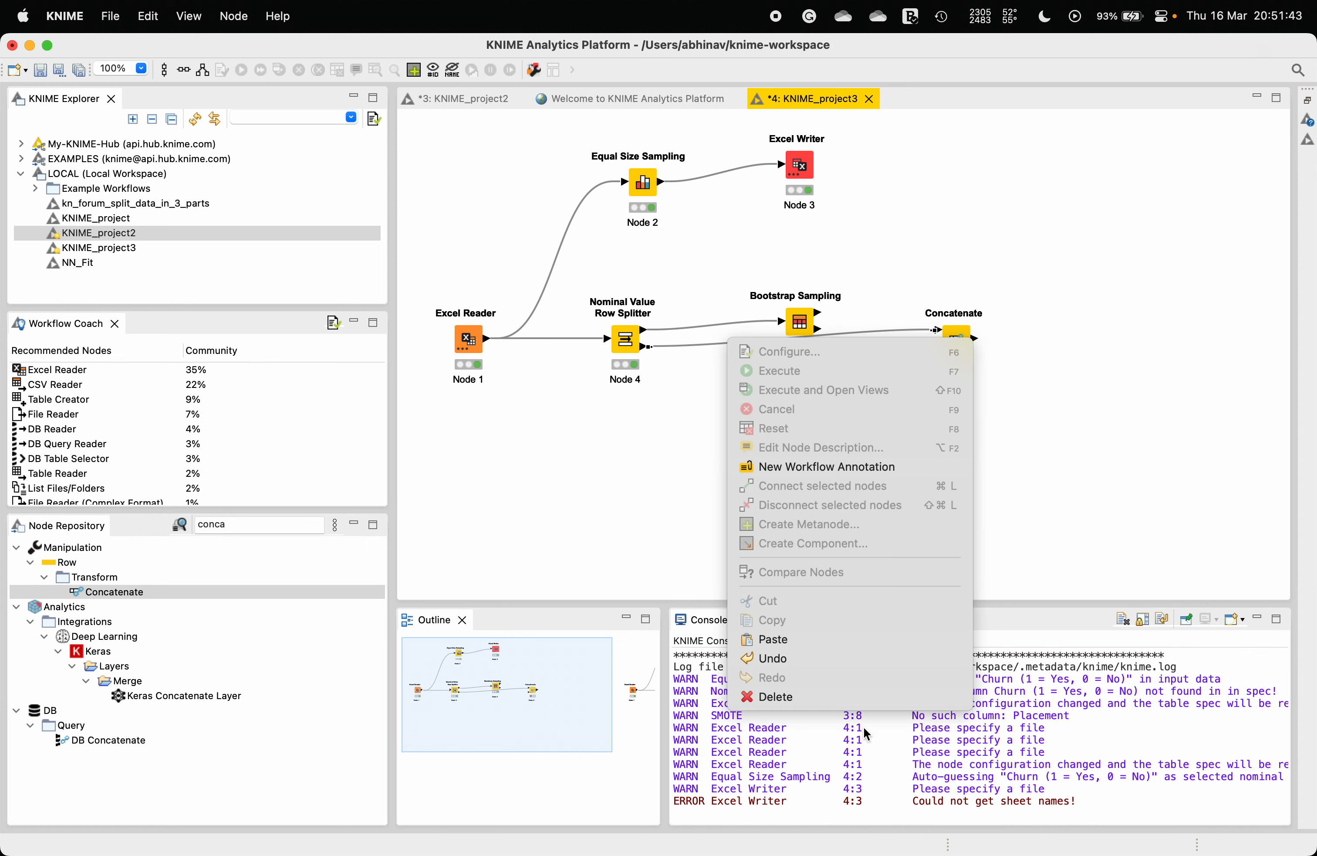
{"action": "left_click", "coordinate": [827, 701]}
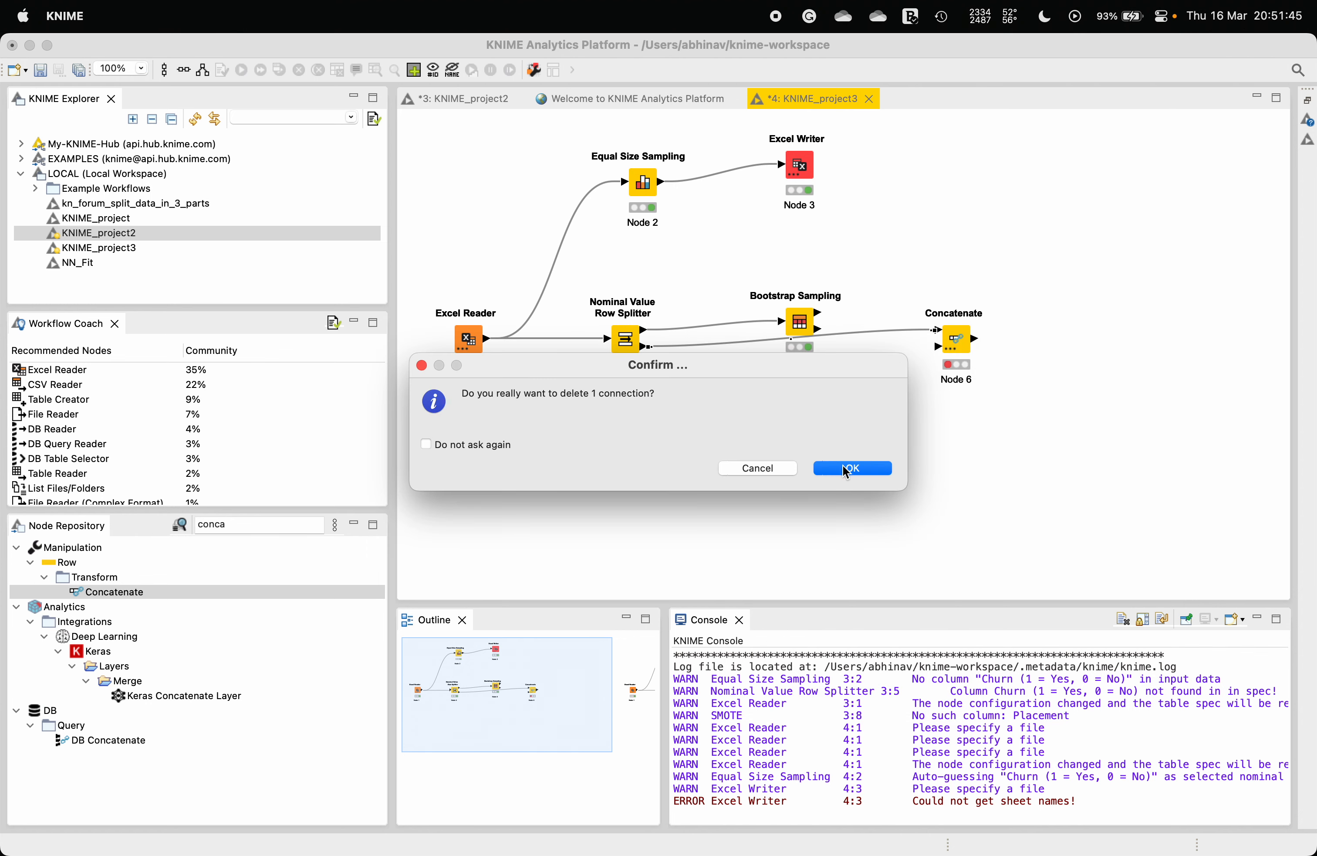
{"action": "left_click", "coordinate": [845, 469]}
{"action": "left_click_drag", "start_coordinate": [955, 335], "coordinate": [918, 323]}
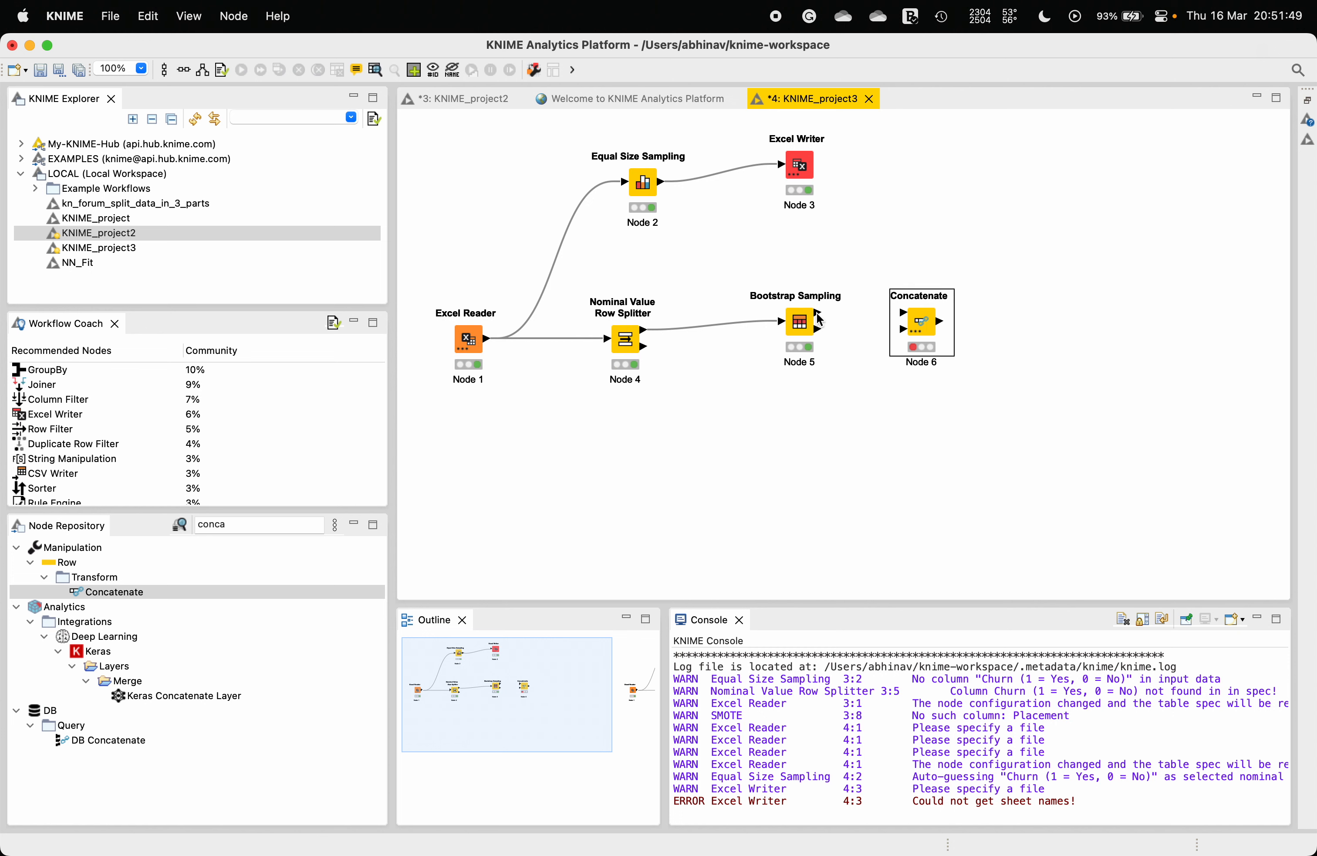
Step: Connect Bootstrap samples to Concatenate's first input and the splitter's Excluded output to its second input
{"action": "left_click_drag", "start_coordinate": [818, 311], "coordinate": [901, 312]}
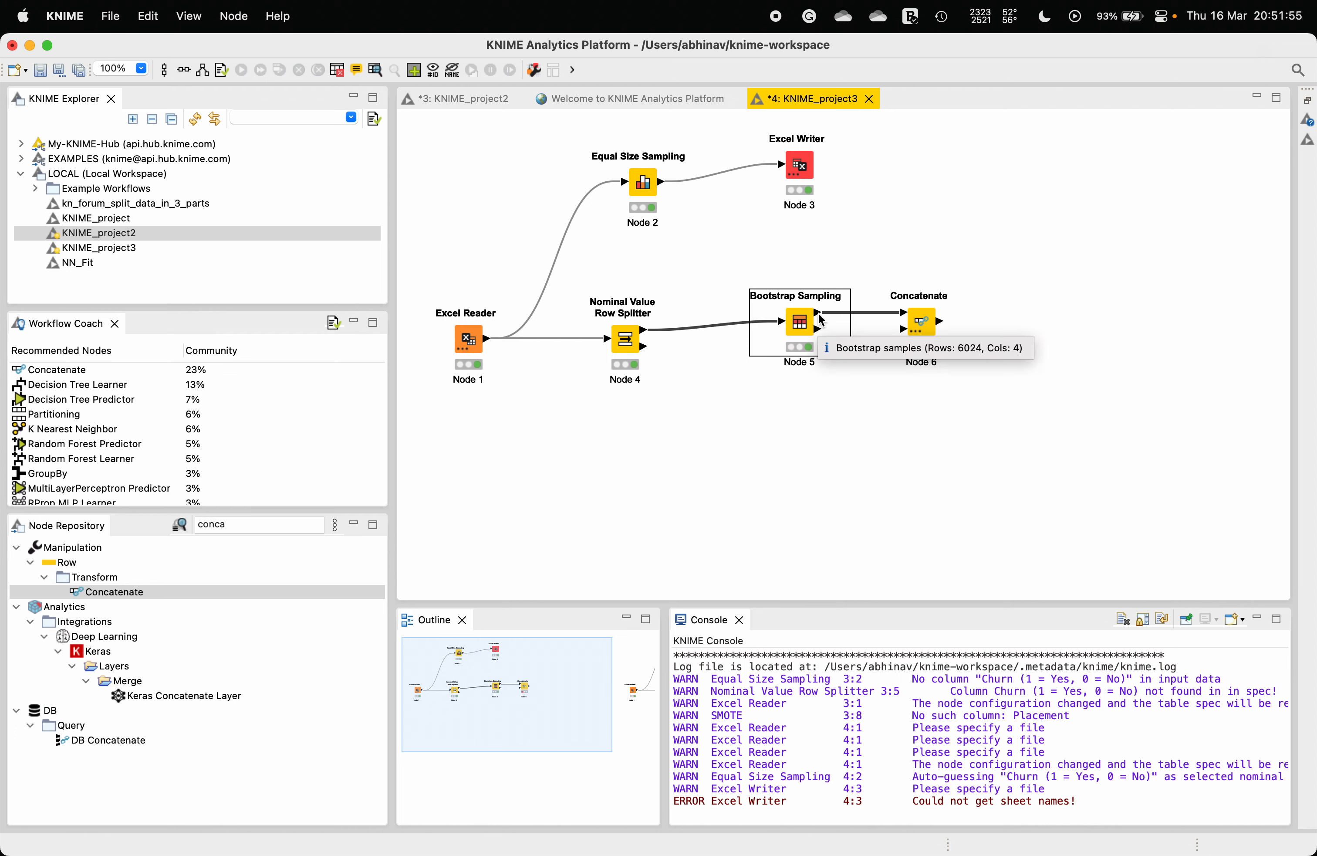
{"action": "left_click_drag", "start_coordinate": [644, 347], "coordinate": [906, 329]}
{"action": "left_click", "coordinate": [774, 339]}
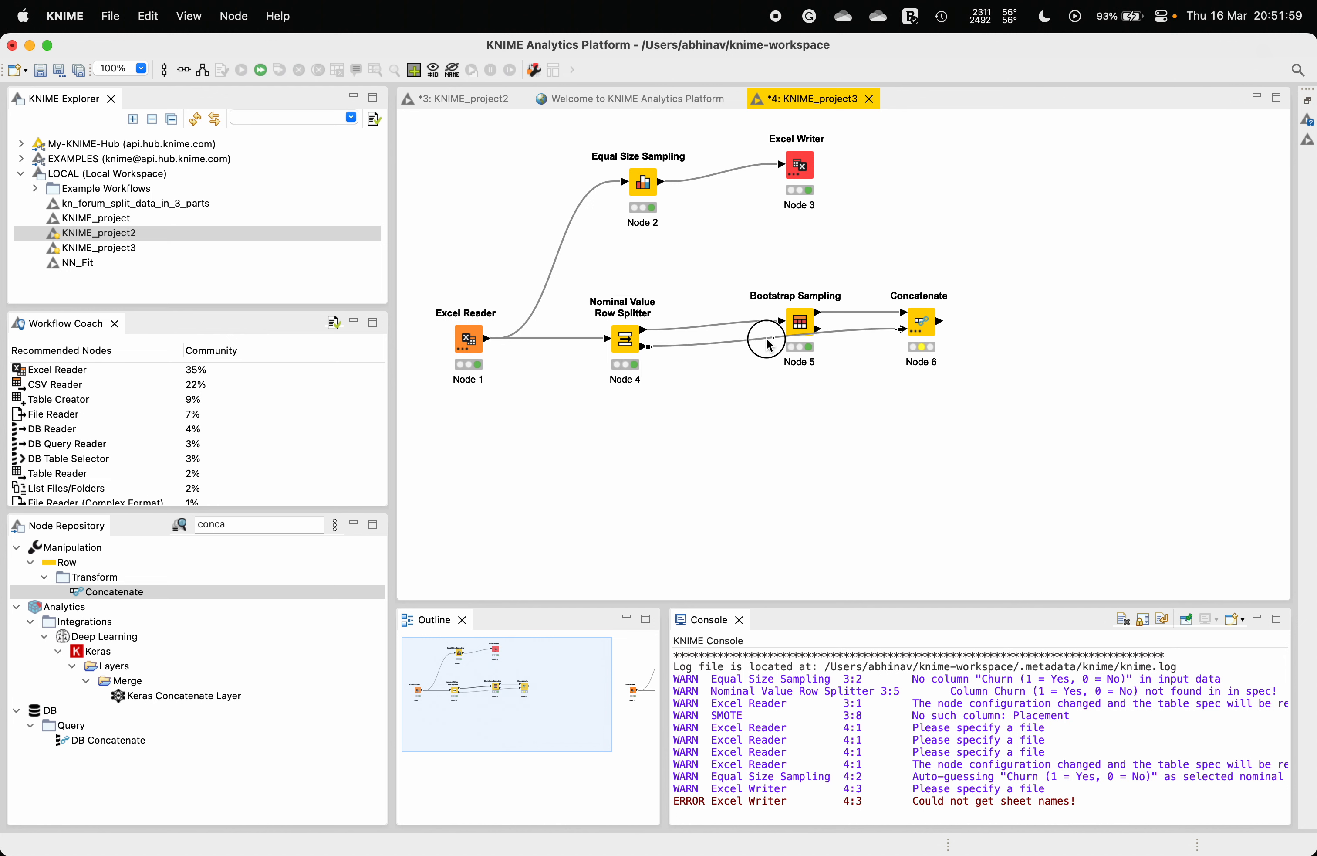
{"action": "left_click_drag", "start_coordinate": [774, 338], "coordinate": [791, 389]}
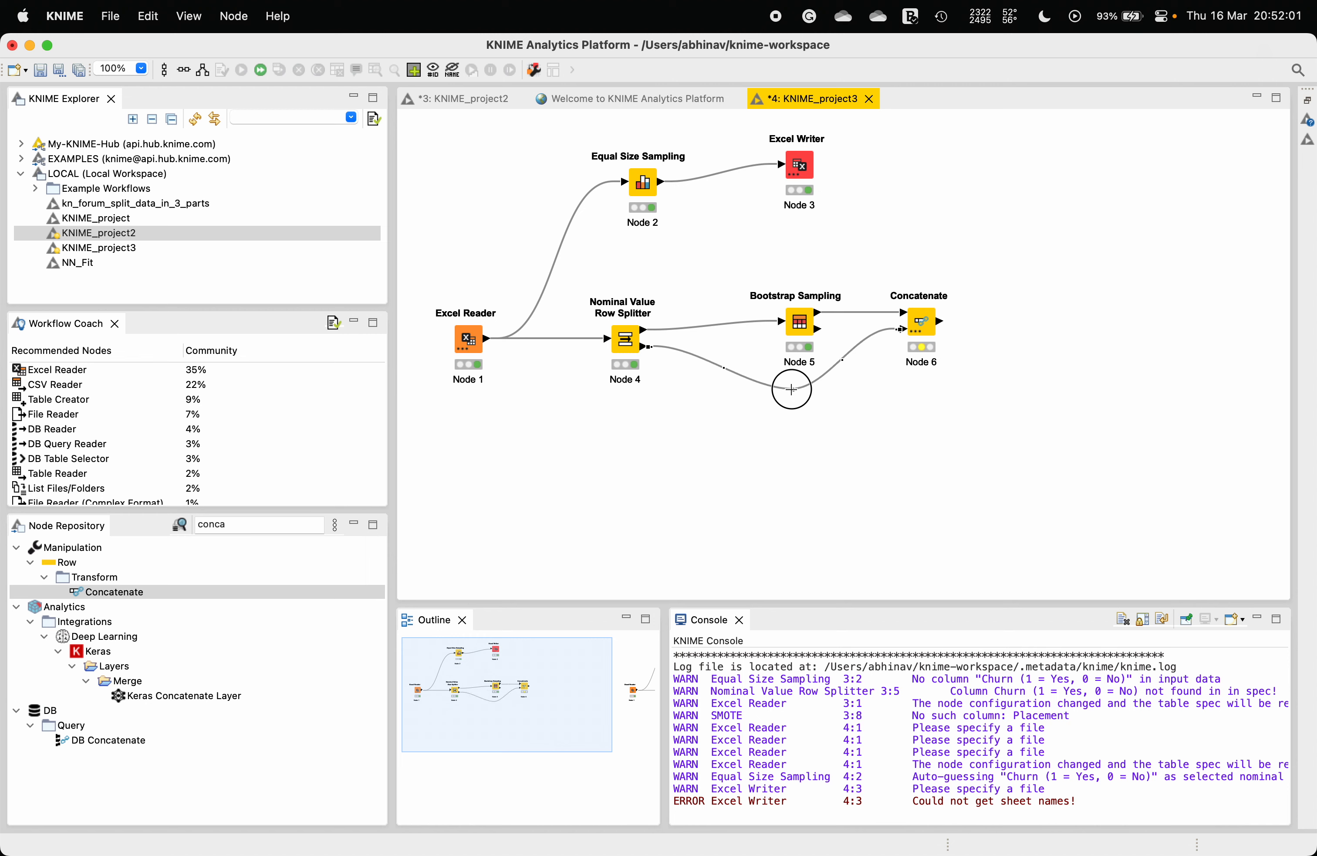
{"action": "left_click", "coordinate": [1006, 311]}
Step: Review the Concatenate settings without changing them, then execute the Concatenate node
{"action": "right_click", "coordinate": [920, 324]}
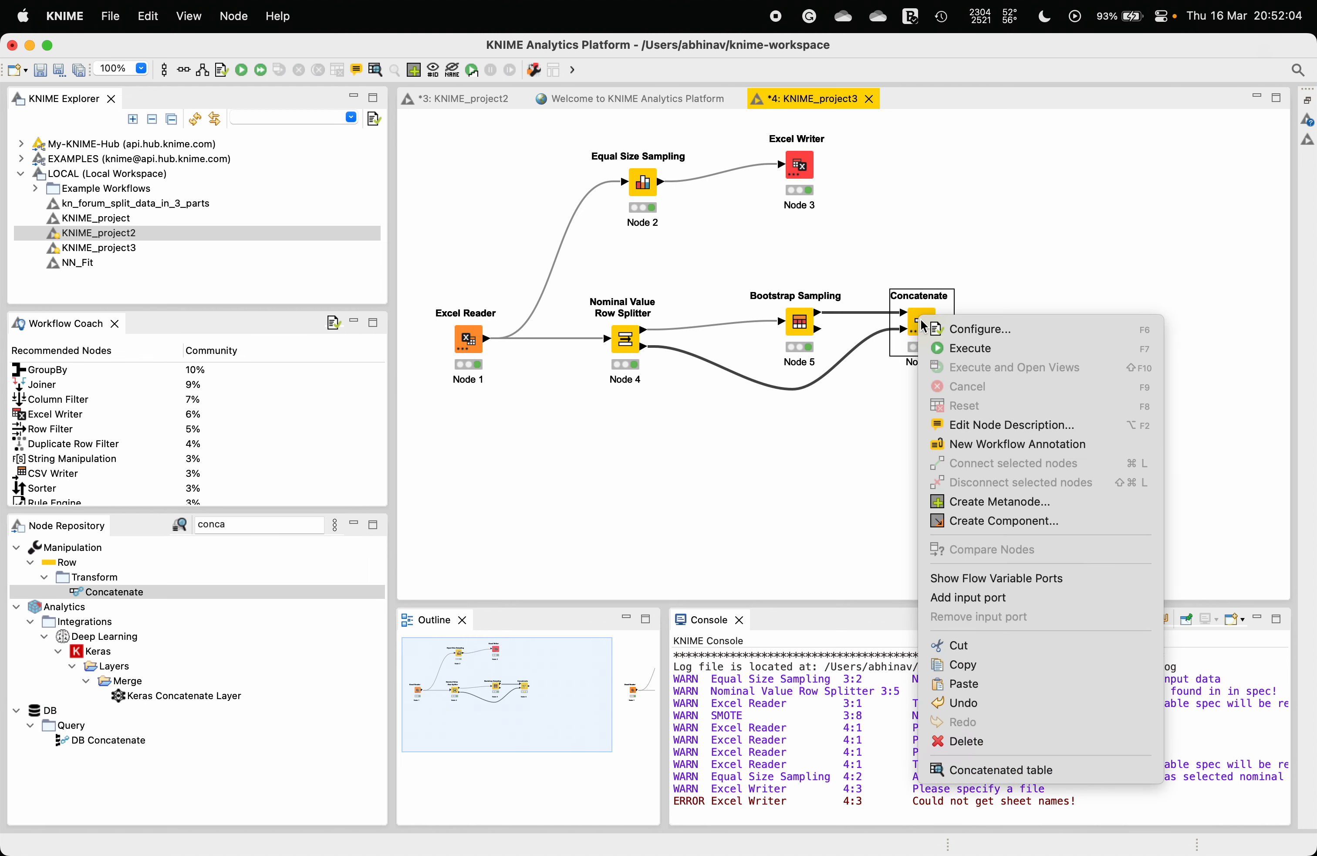
{"action": "left_click", "coordinate": [945, 329]}
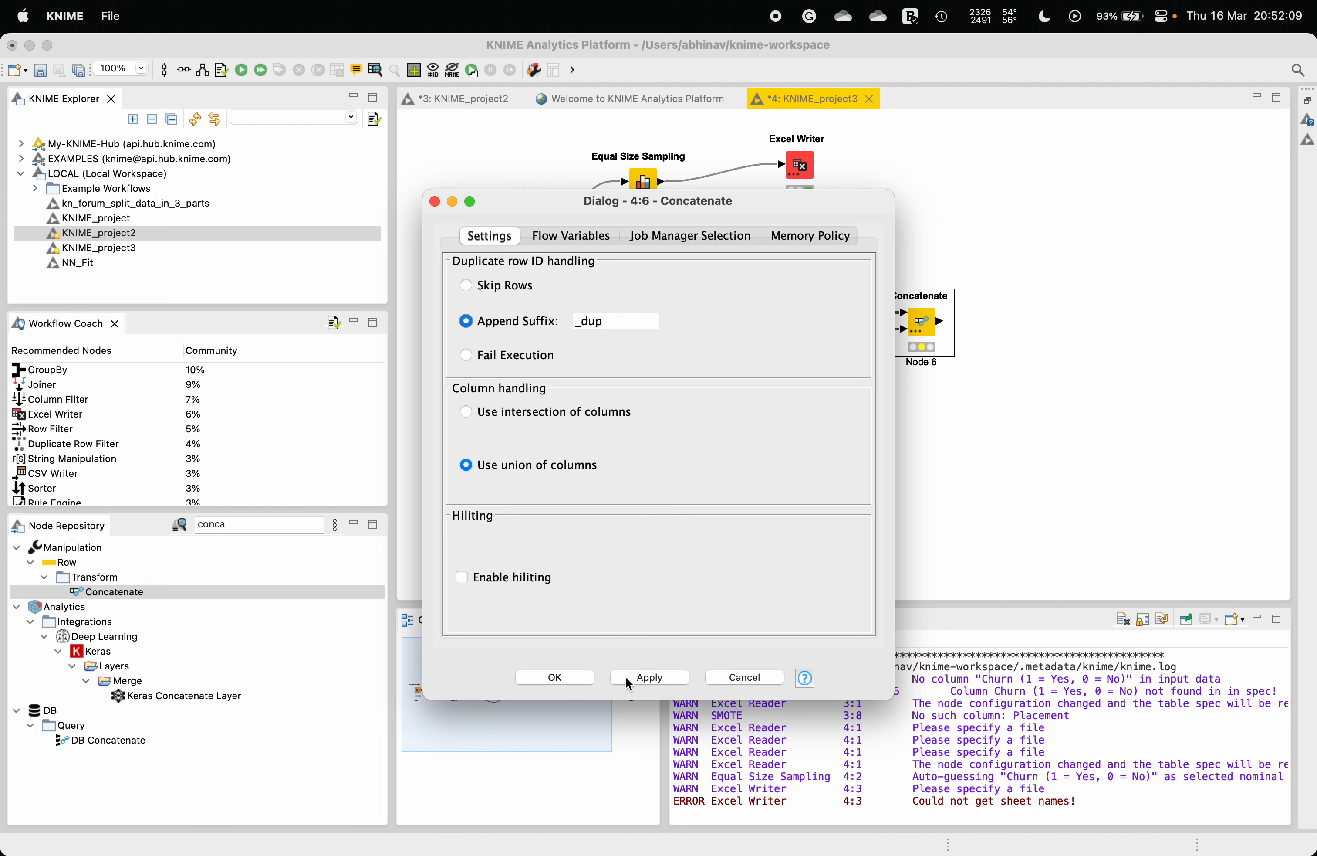
{"action": "left_click", "coordinate": [722, 676]}
{"action": "right_click", "coordinate": [930, 327]}
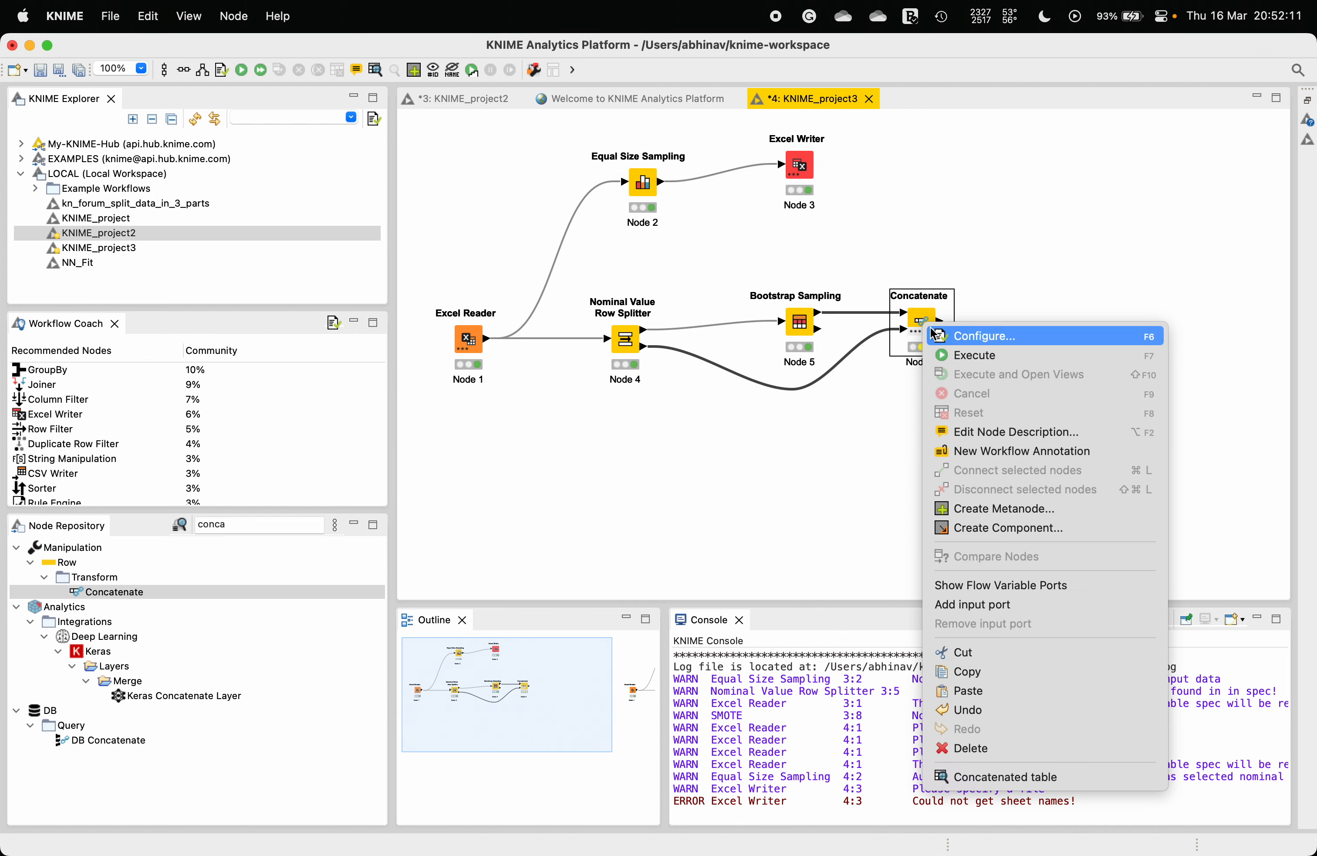
{"action": "left_click", "coordinate": [972, 355]}
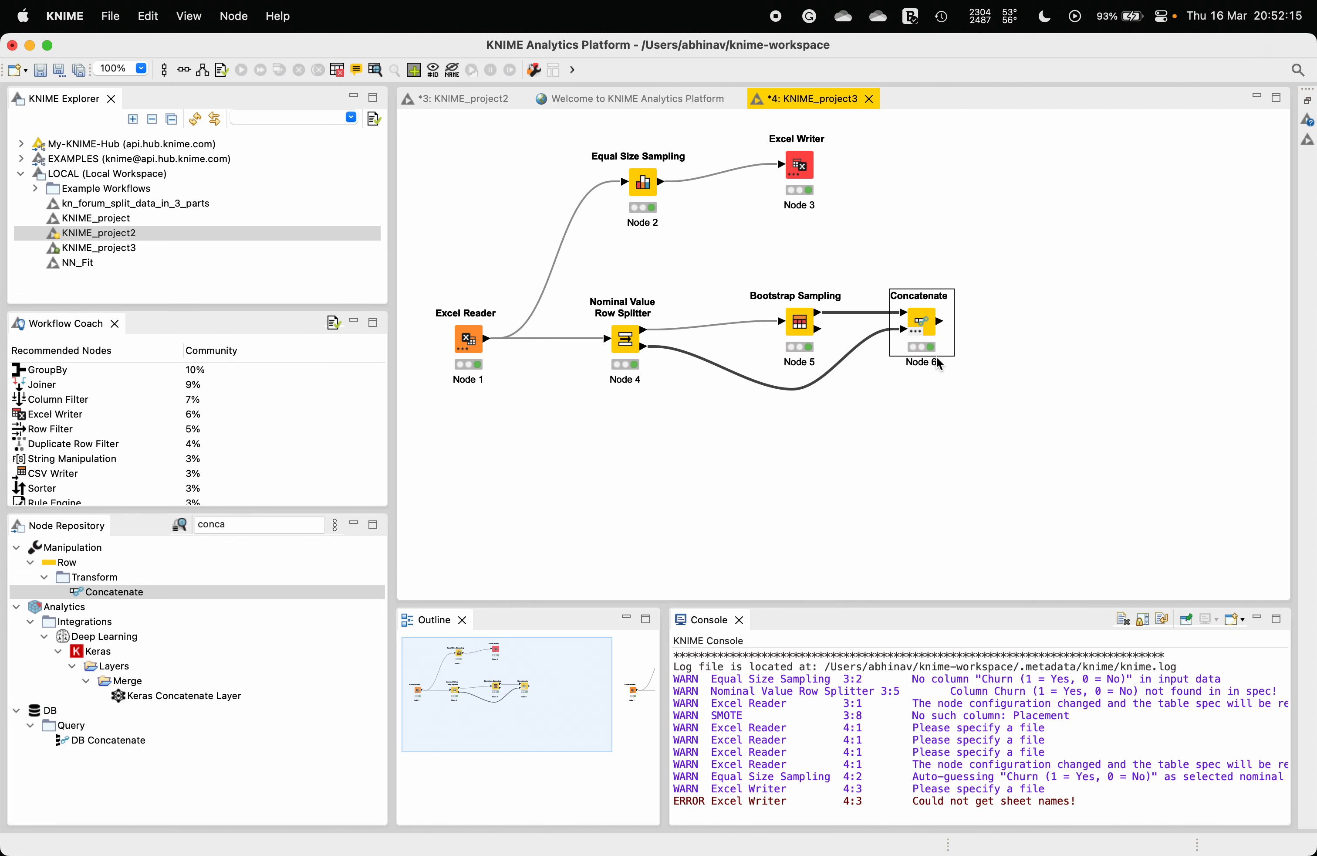
Step: Search for excel and add an Excel Writer node after Concatenate, positioned to its right
{"action": "left_click", "coordinate": [252, 524]}
{"action": "type", "text": "exc"}
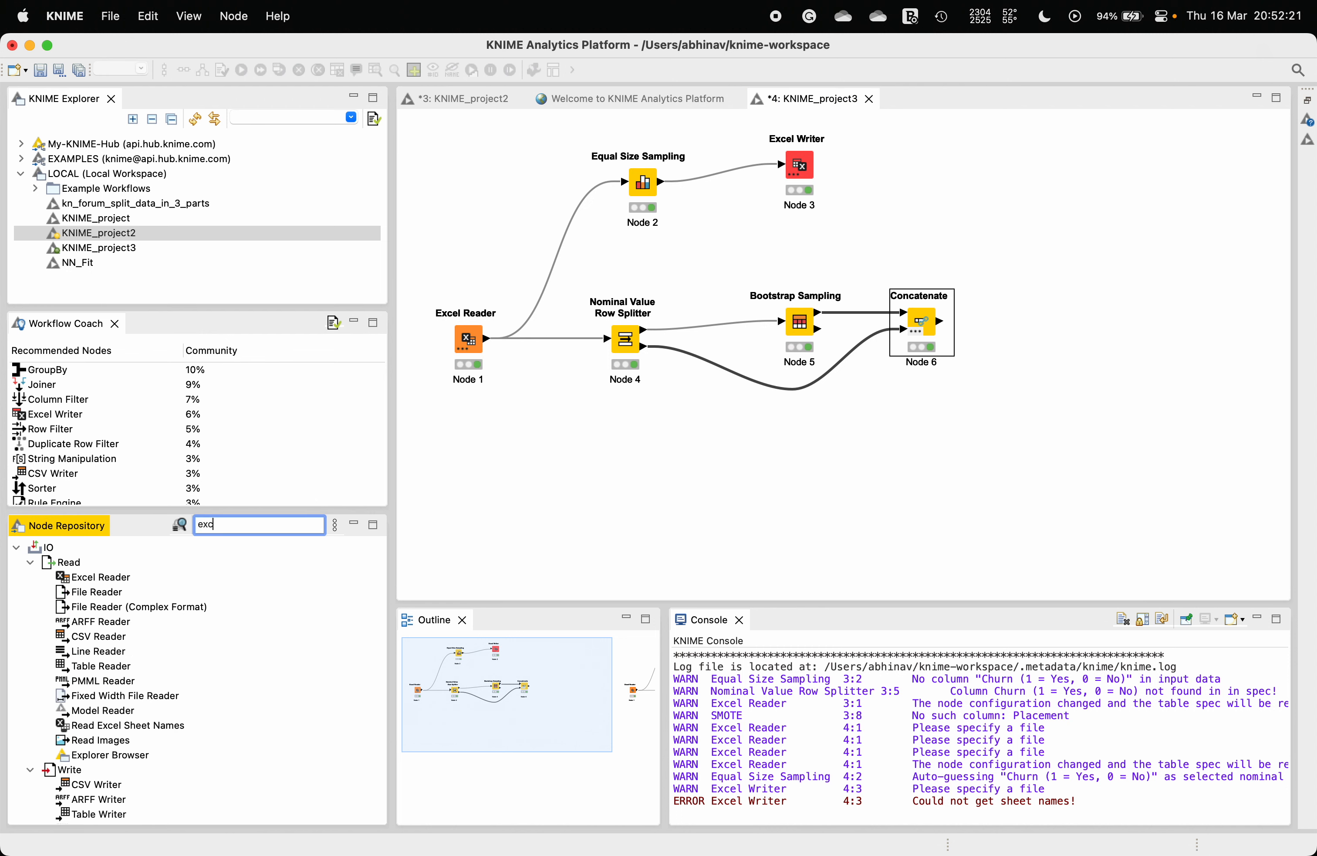
{"action": "type", "text": "el"}
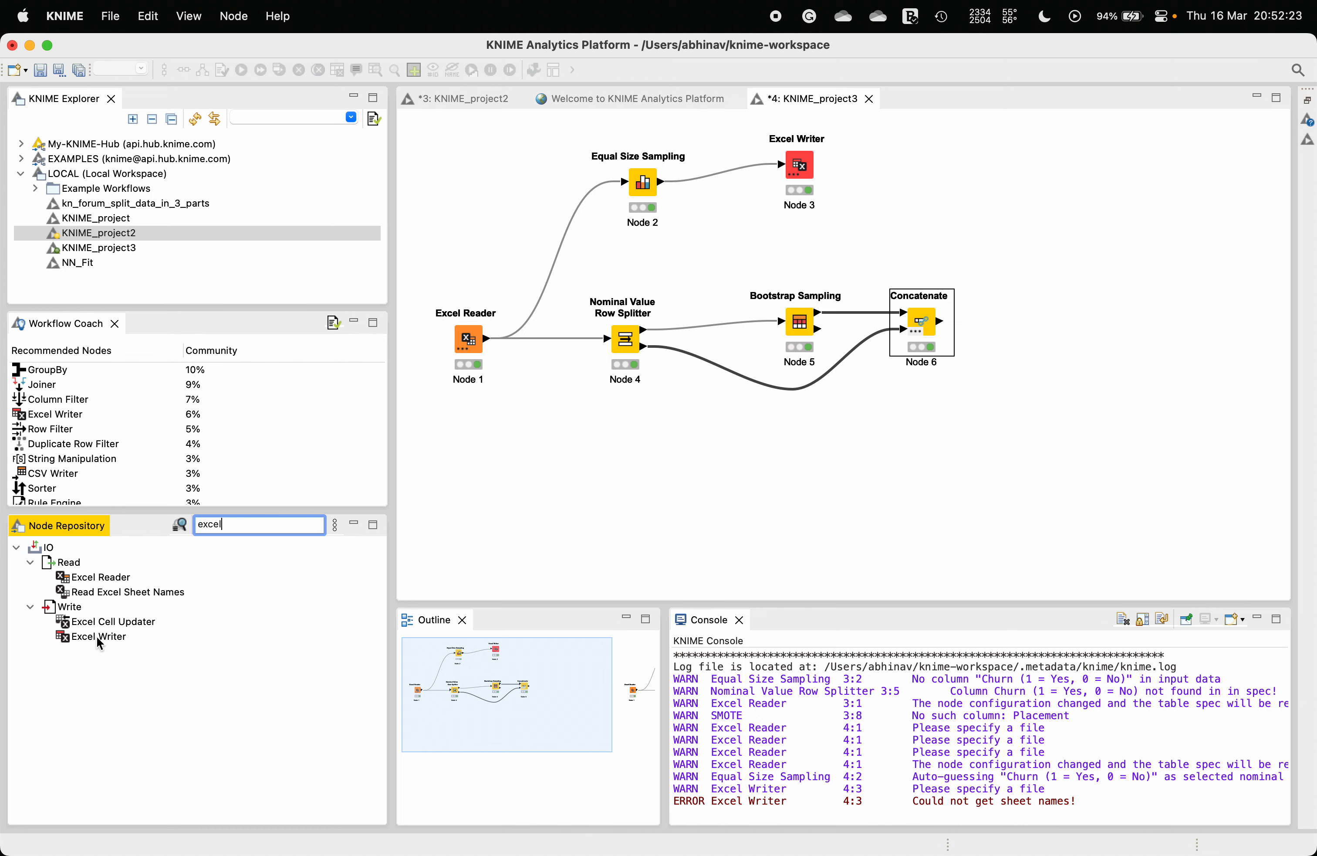
{"action": "left_click", "coordinate": [98, 638]}
{"action": "double_click", "coordinate": [121, 635]}
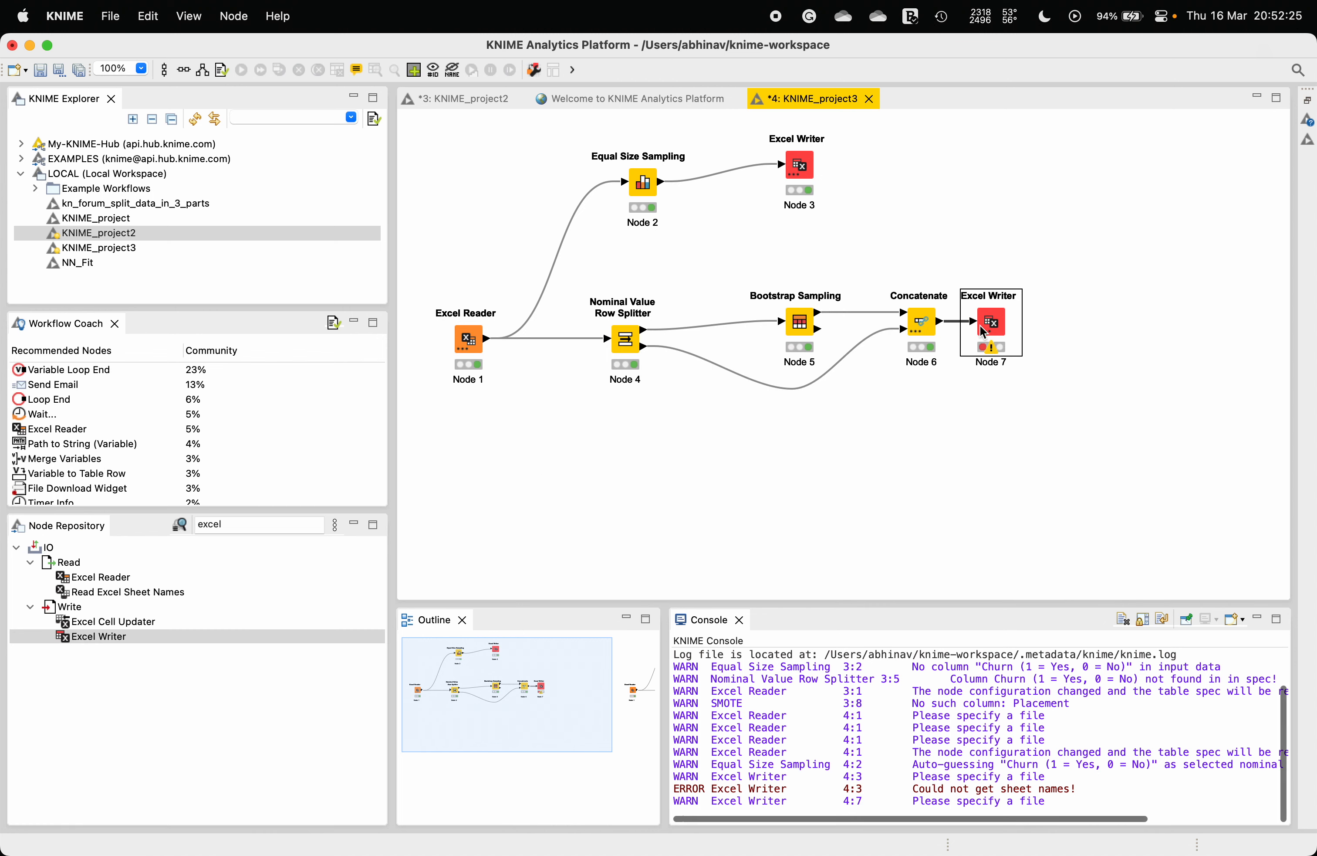
{"action": "left_click_drag", "start_coordinate": [982, 331], "coordinate": [1044, 322]}
{"action": "left_click", "coordinate": [1044, 322]}
Step: Configure the Excel Writer to save its output as Oversample.xlsx in the home folder
{"action": "right_click", "coordinate": [1044, 323]}
{"action": "left_click", "coordinate": [1089, 328]}
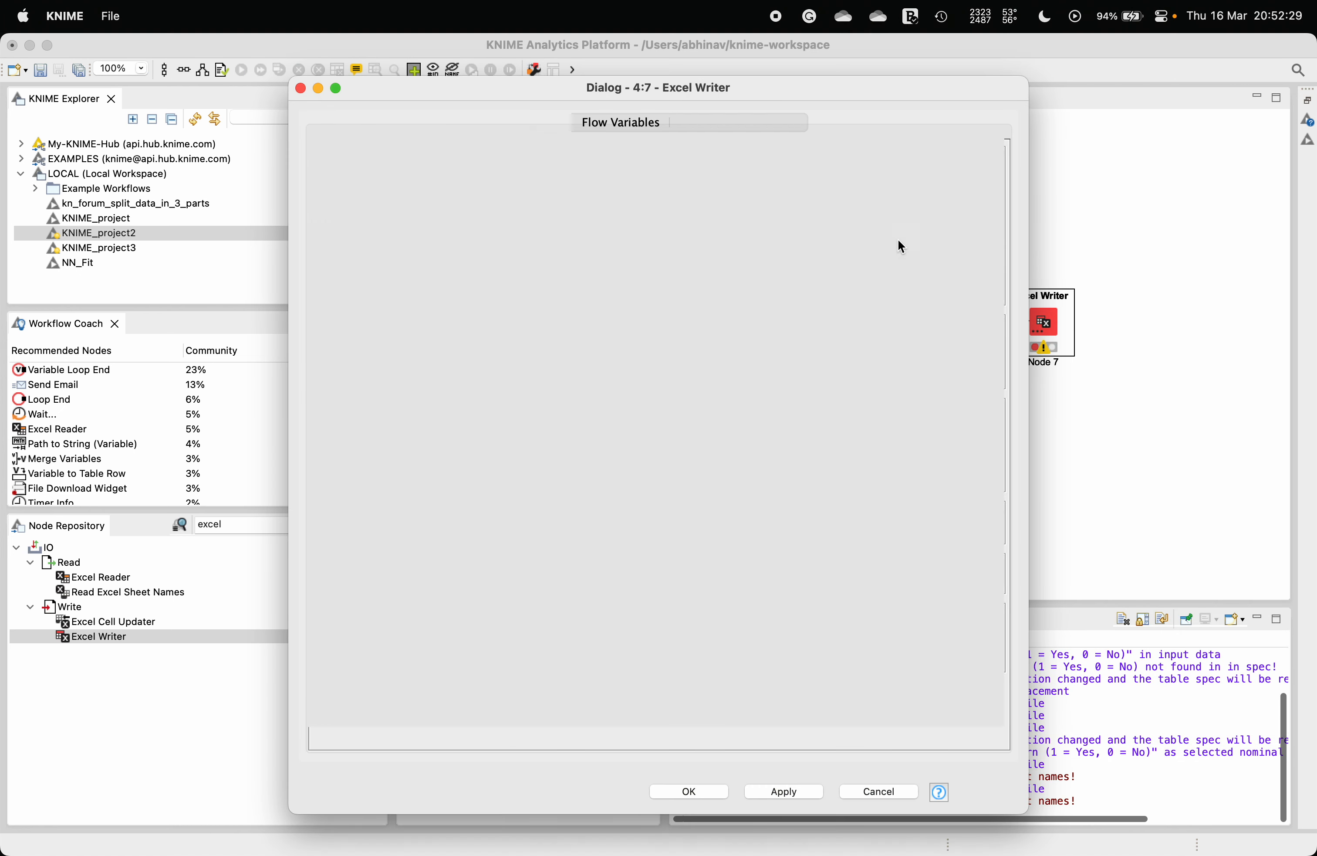
{"action": "left_click", "coordinate": [927, 241]}
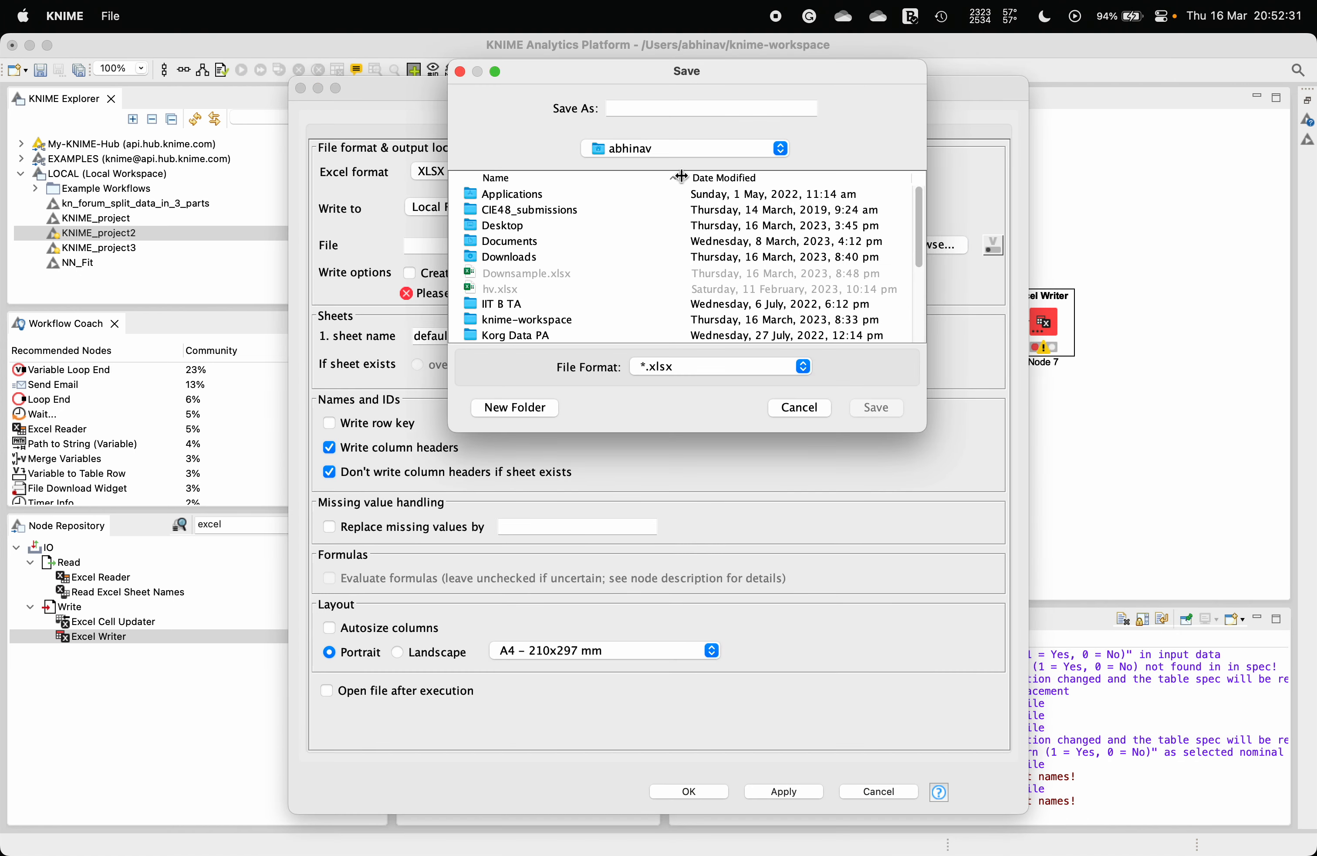
{"action": "left_click", "coordinate": [660, 111]}
{"action": "type", "text": "asd"}
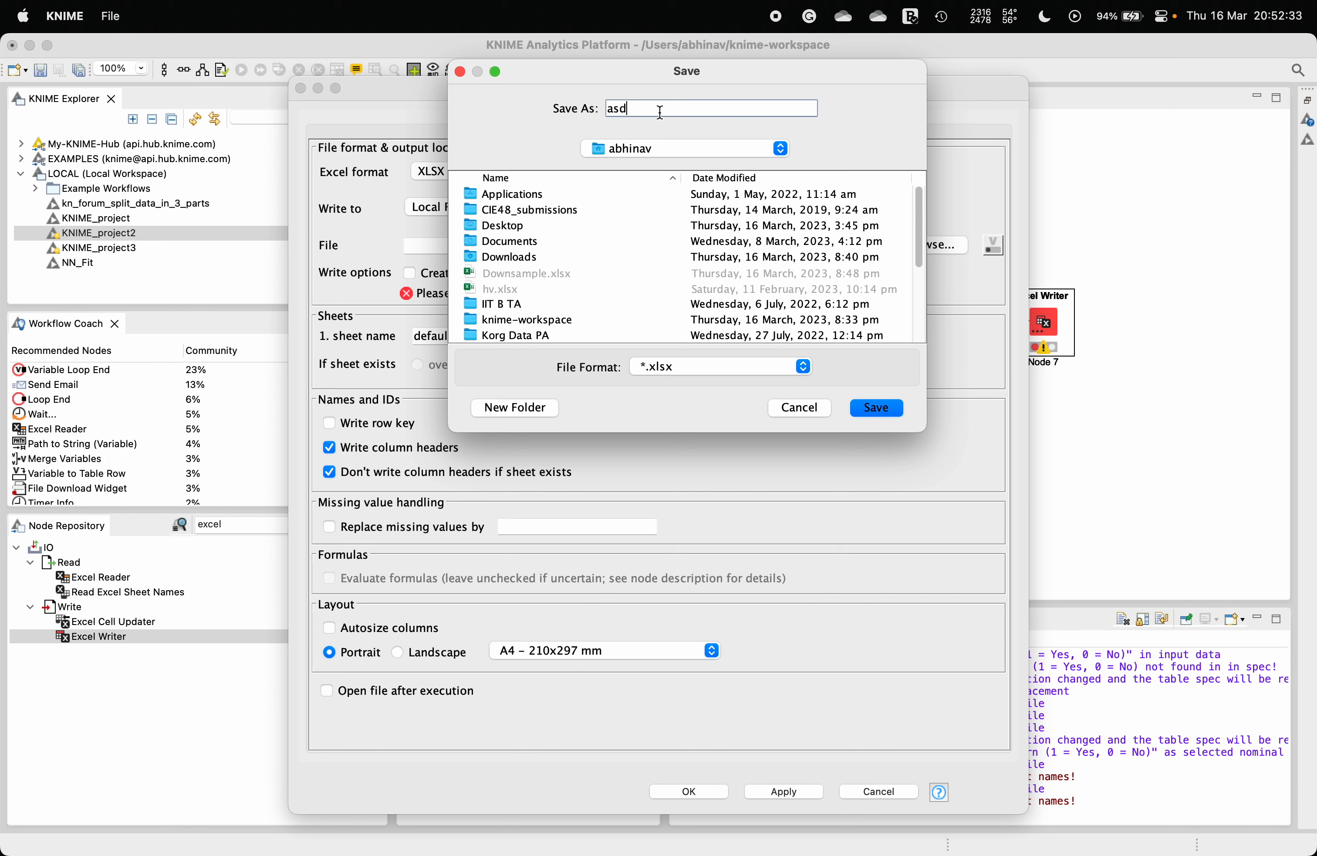
{"action": "key", "text": "BackSpace"}
{"action": "key", "text": "BackSpace"}
{"action": "key", "text": "BackSpace"}
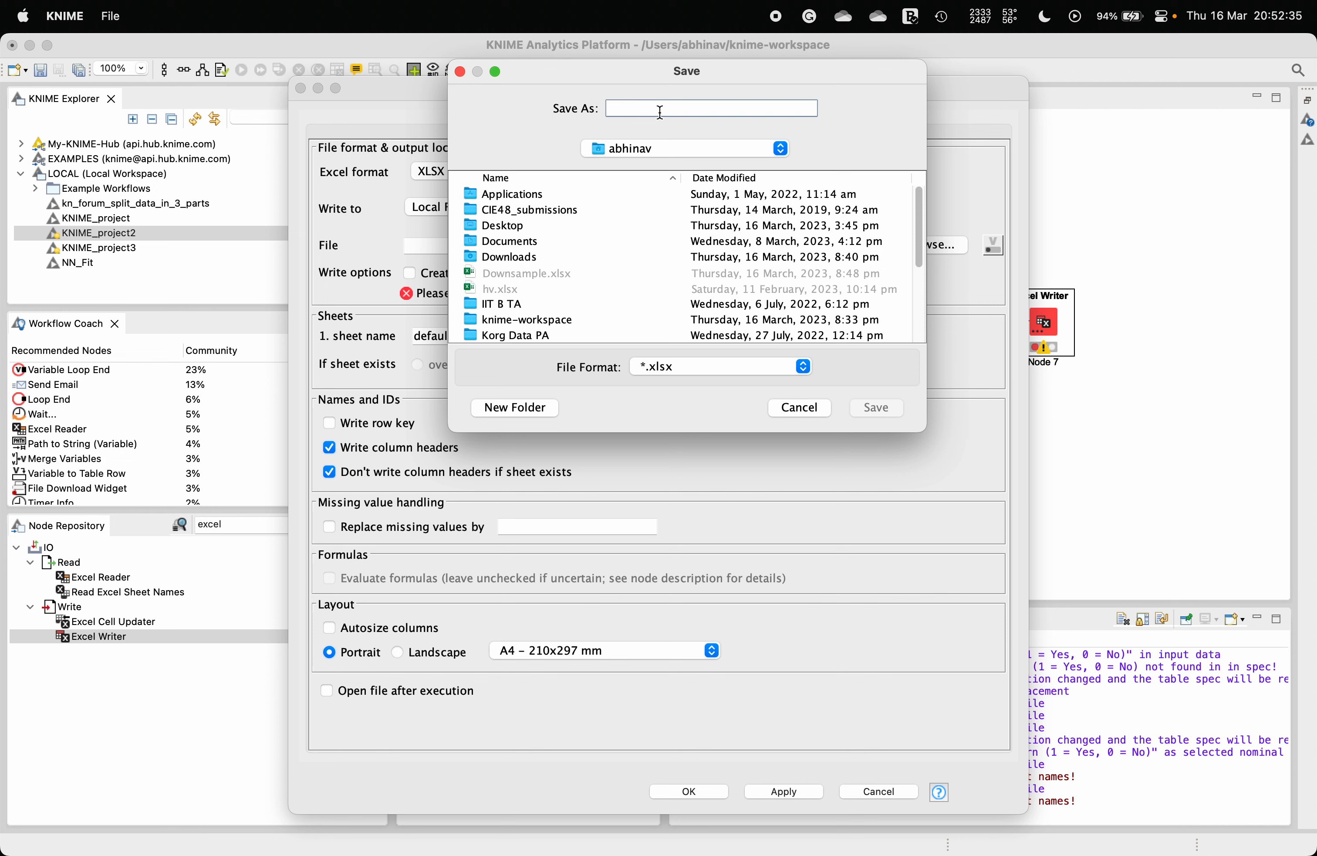
{"action": "type", "text": "Oversample"}
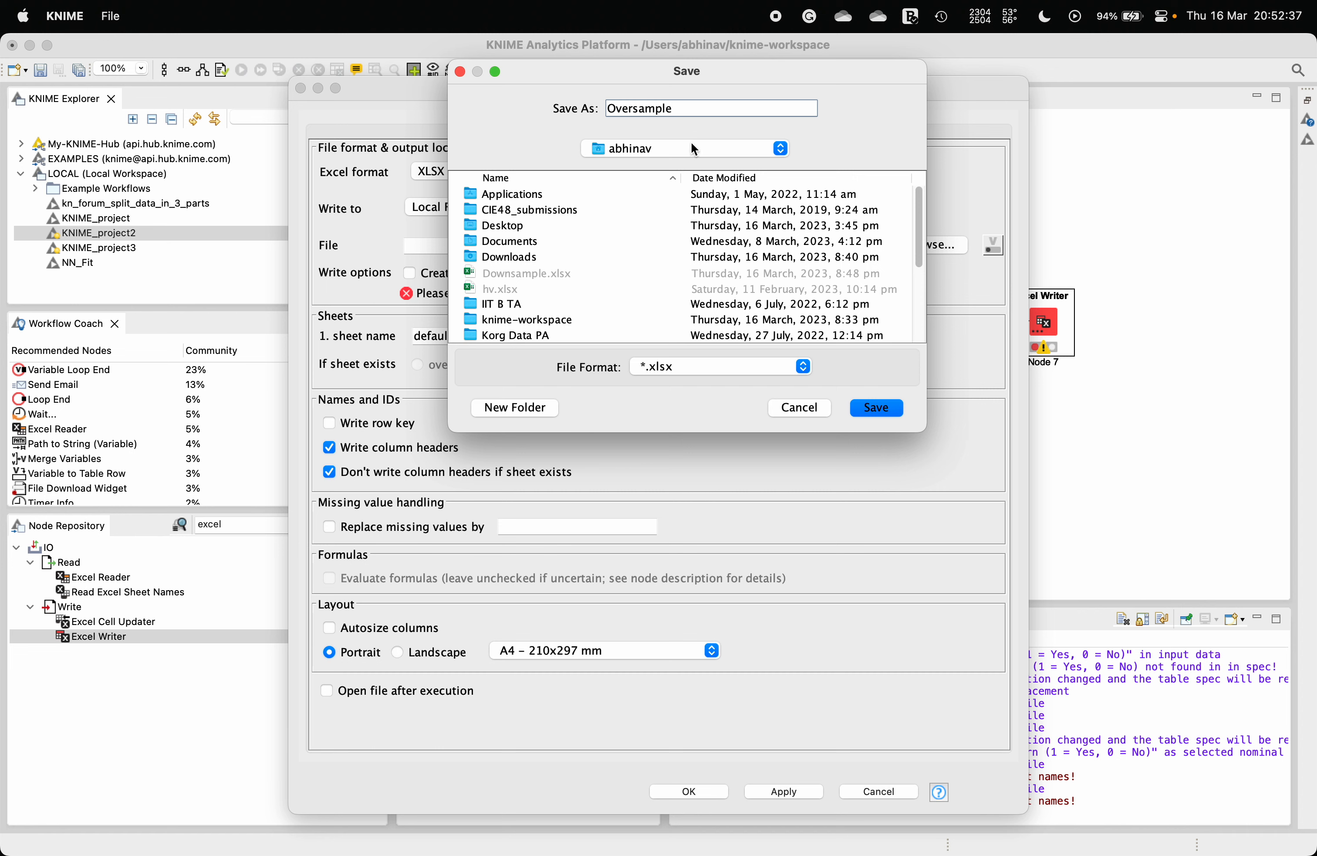
{"action": "left_click", "coordinate": [877, 407]}
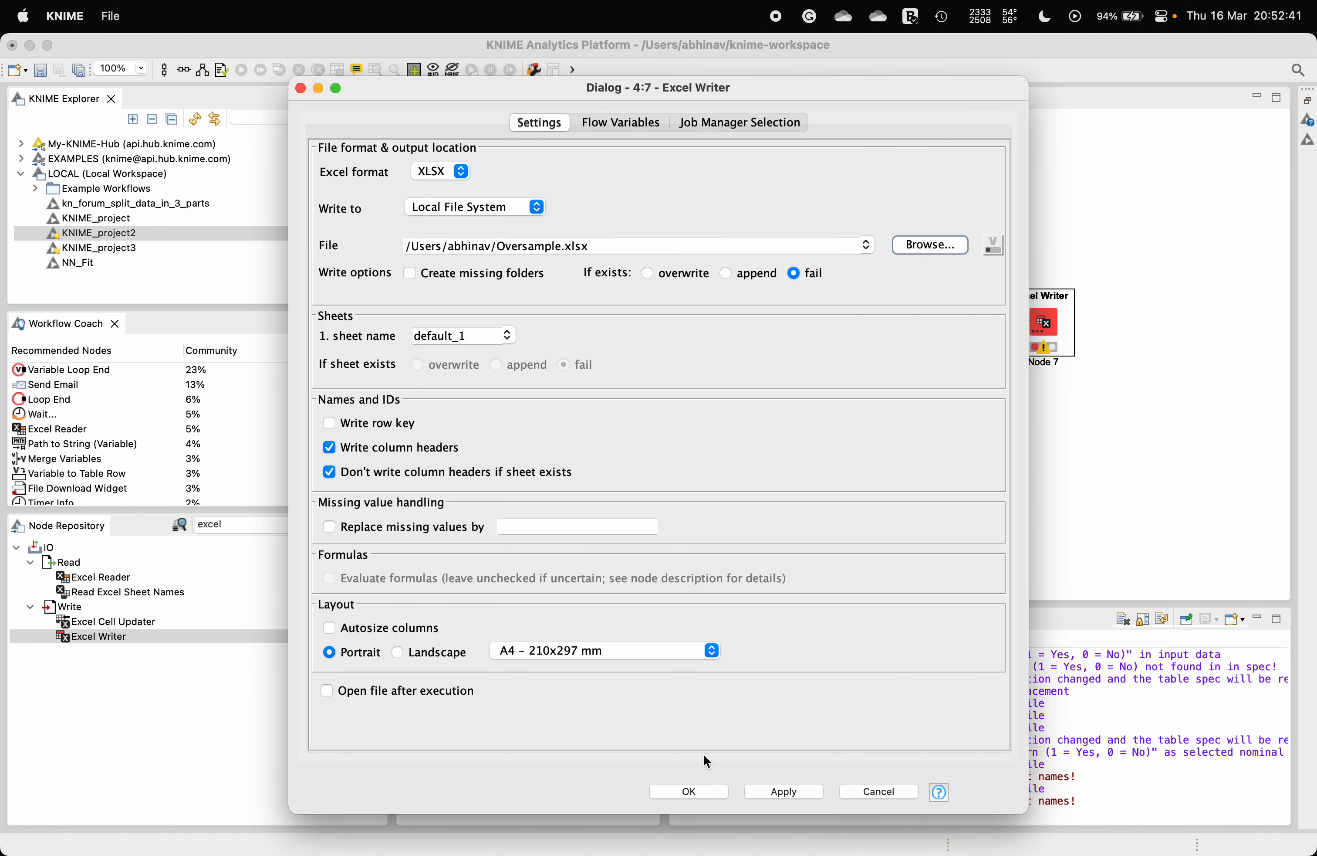
{"action": "left_click", "coordinate": [707, 791]}
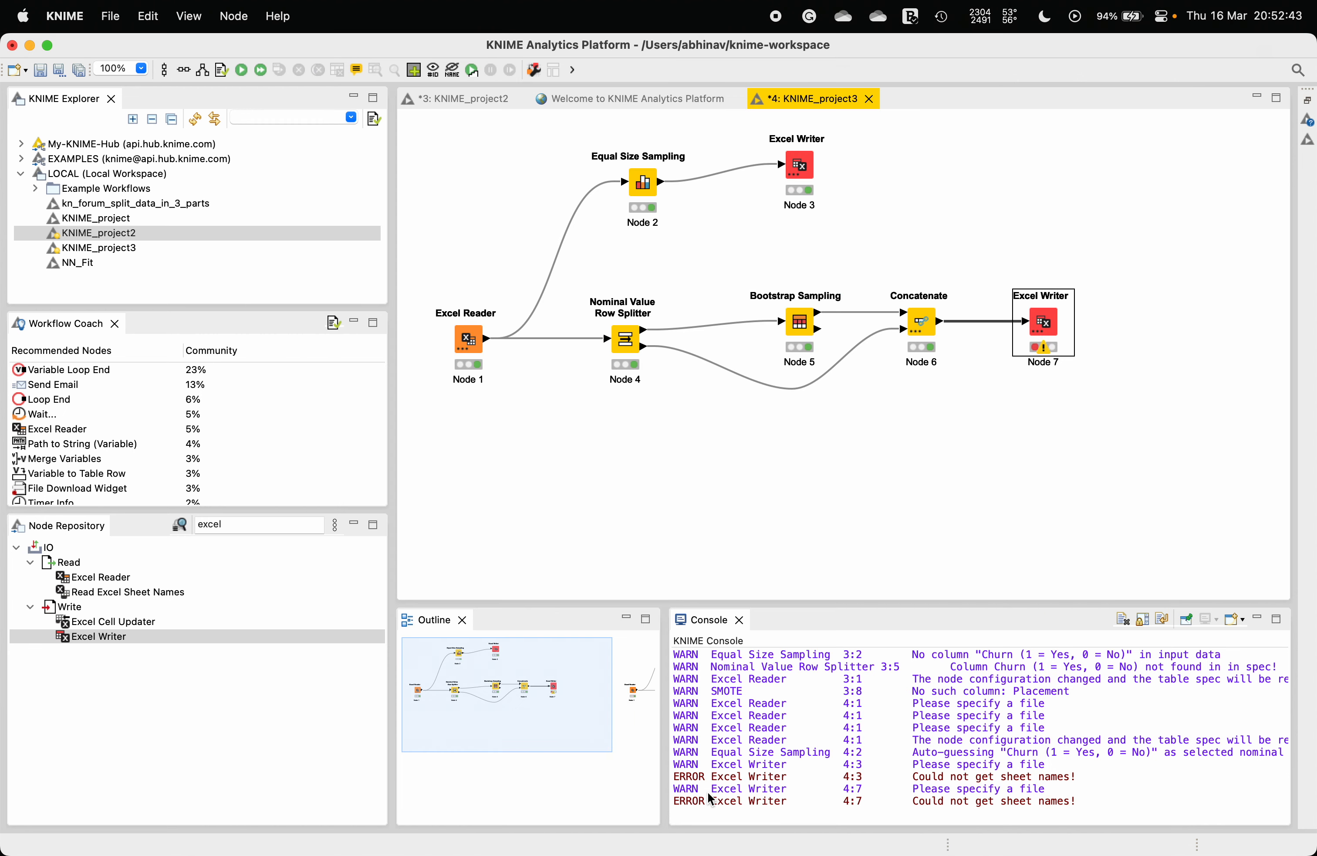
Step: Execute the new Excel Writer node
{"action": "right_click", "coordinate": [1051, 329]}
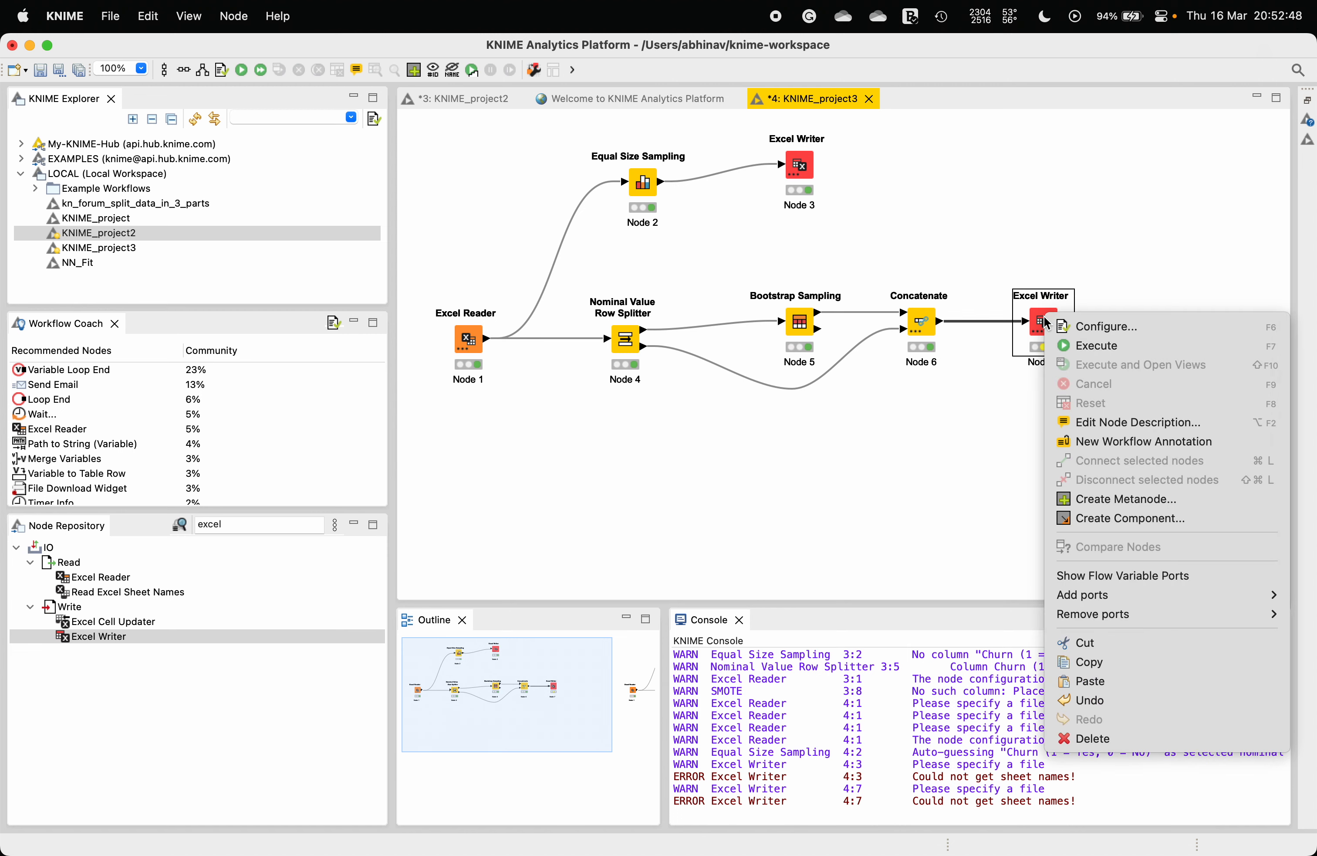
{"action": "left_click", "coordinate": [1089, 345]}
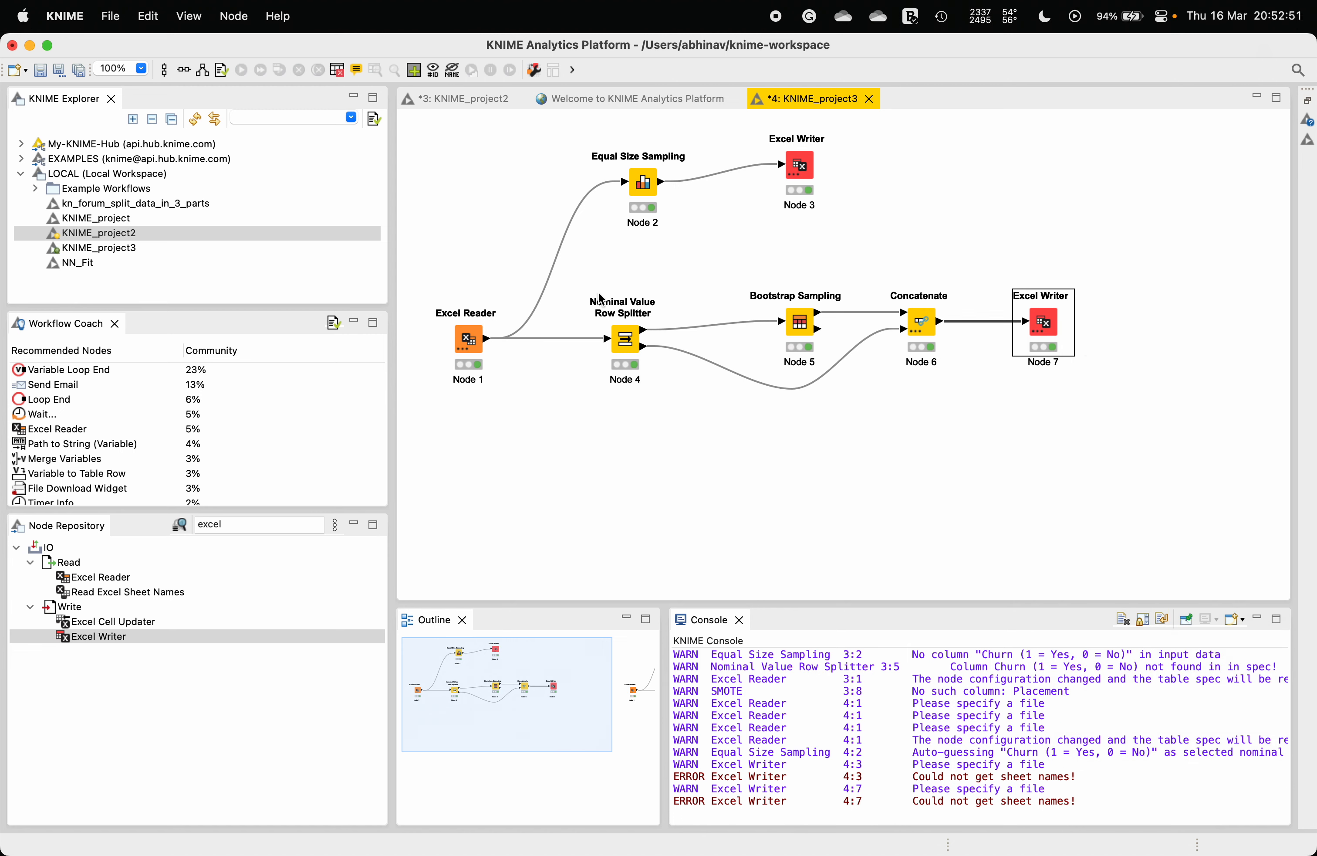
{"action": "left_click_drag", "start_coordinate": [580, 280], "coordinate": [1124, 436]}
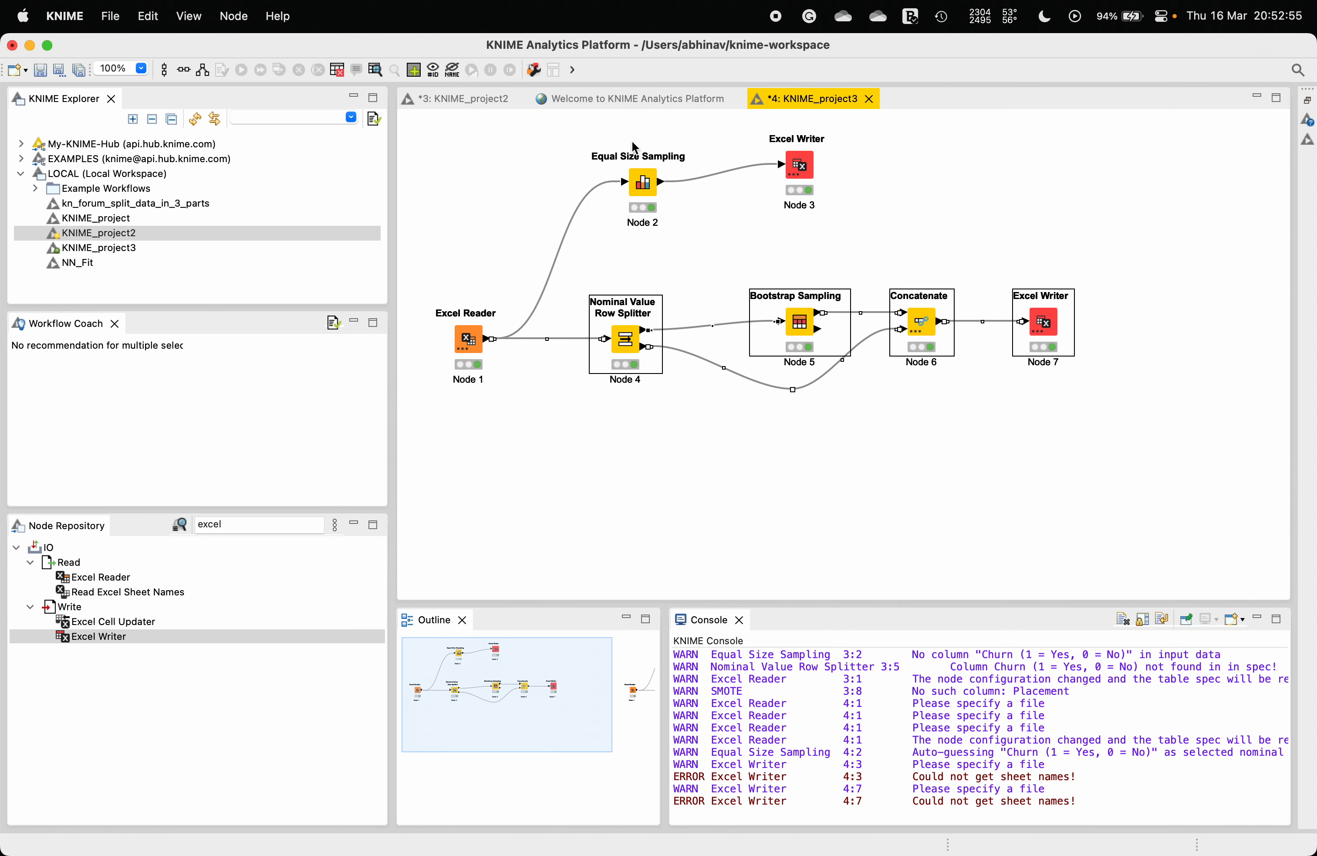
{"action": "left_click_drag", "start_coordinate": [588, 140], "coordinate": [871, 216]}
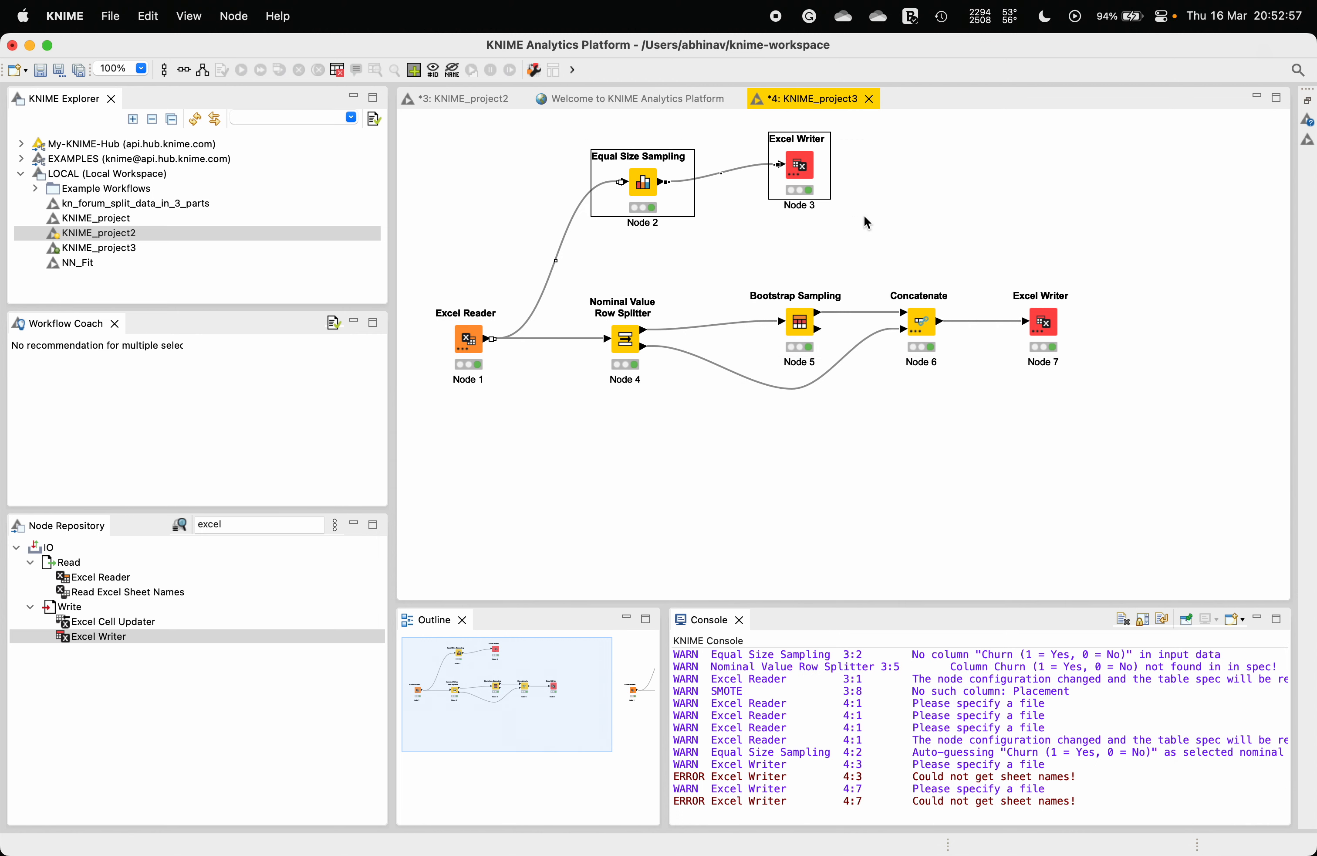
{"action": "left_click_drag", "start_coordinate": [566, 290], "coordinate": [600, 470]}
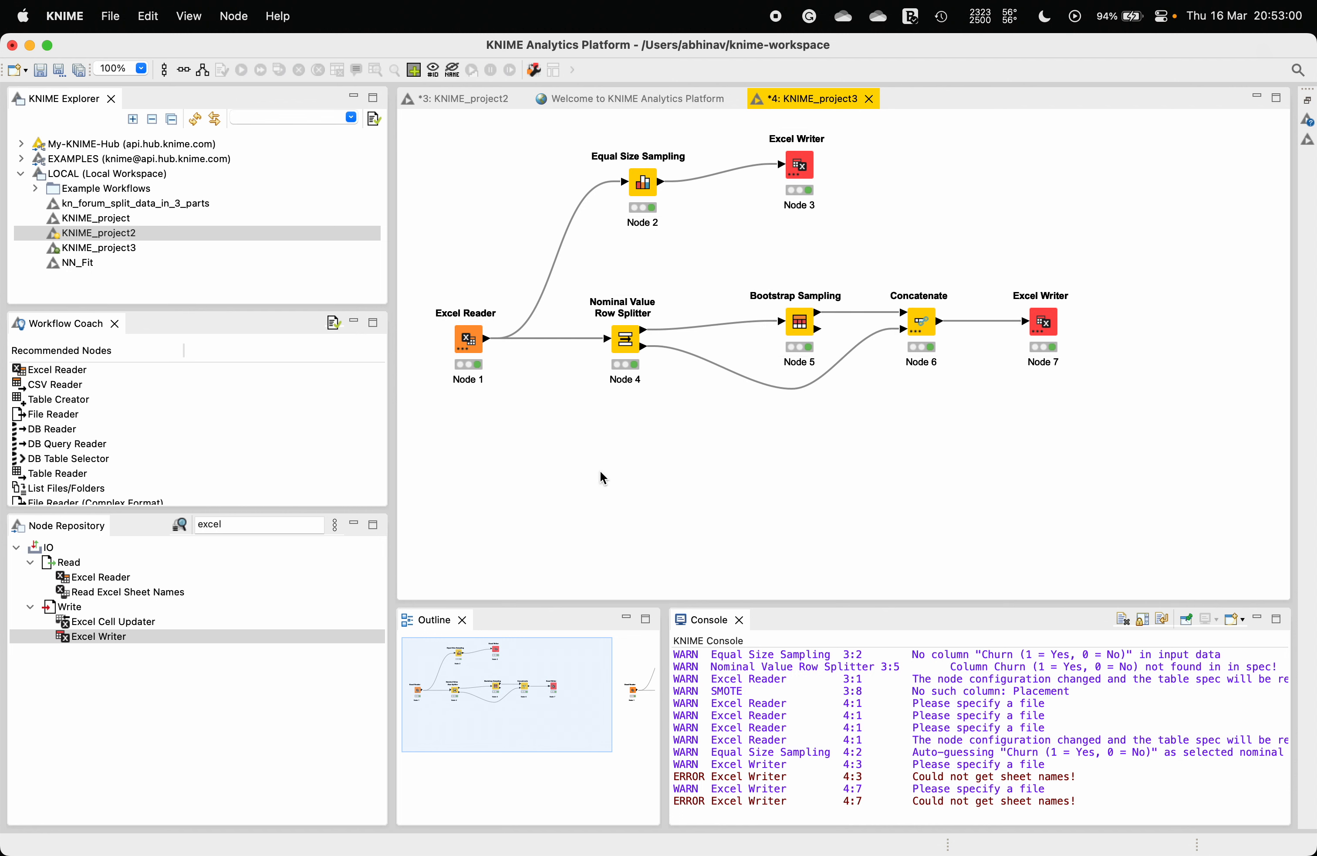
Step: Search for SMOTE, place it below the Excel Reader and connect the reader's output to it
{"action": "left_click", "coordinate": [265, 524]}
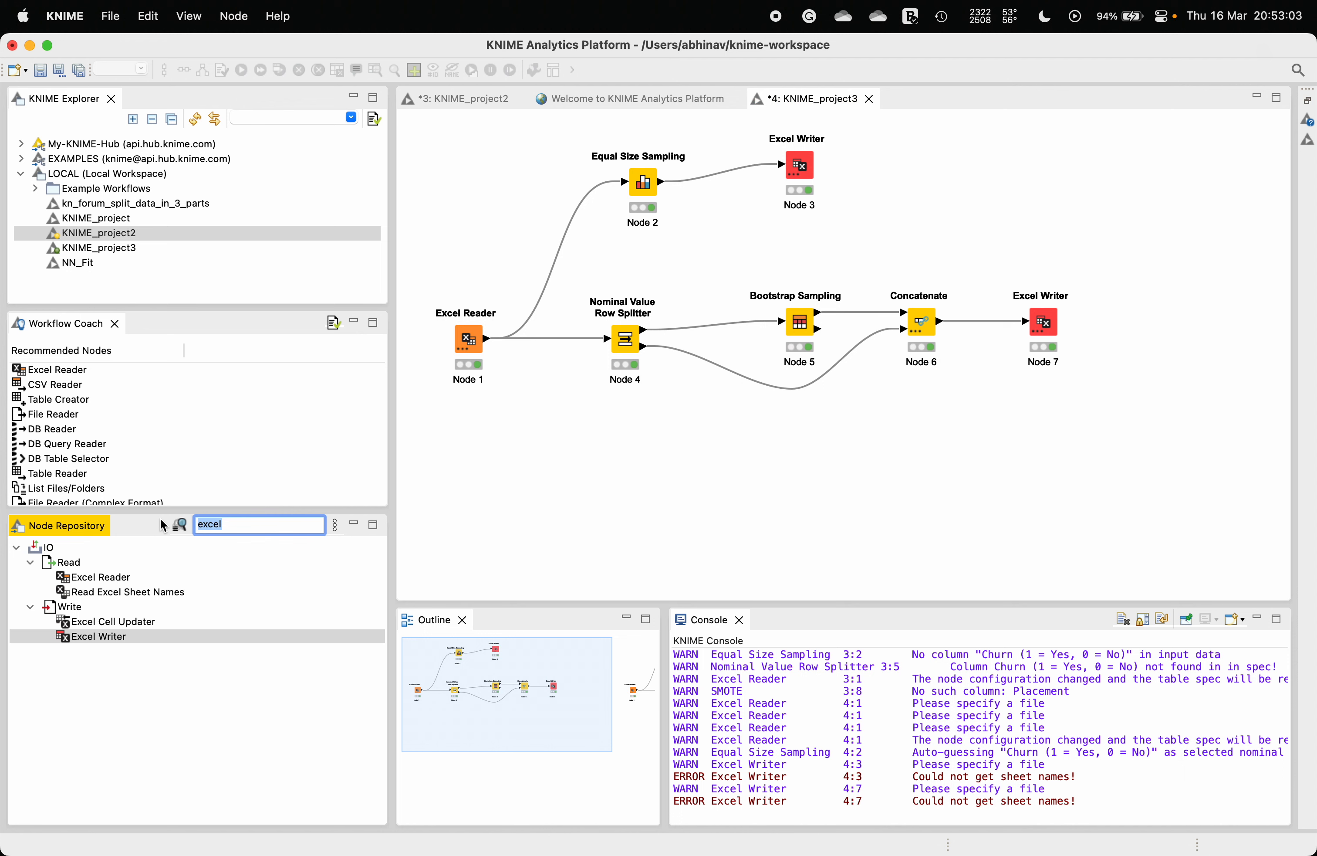
{"action": "type", "text": "SMOTe"}
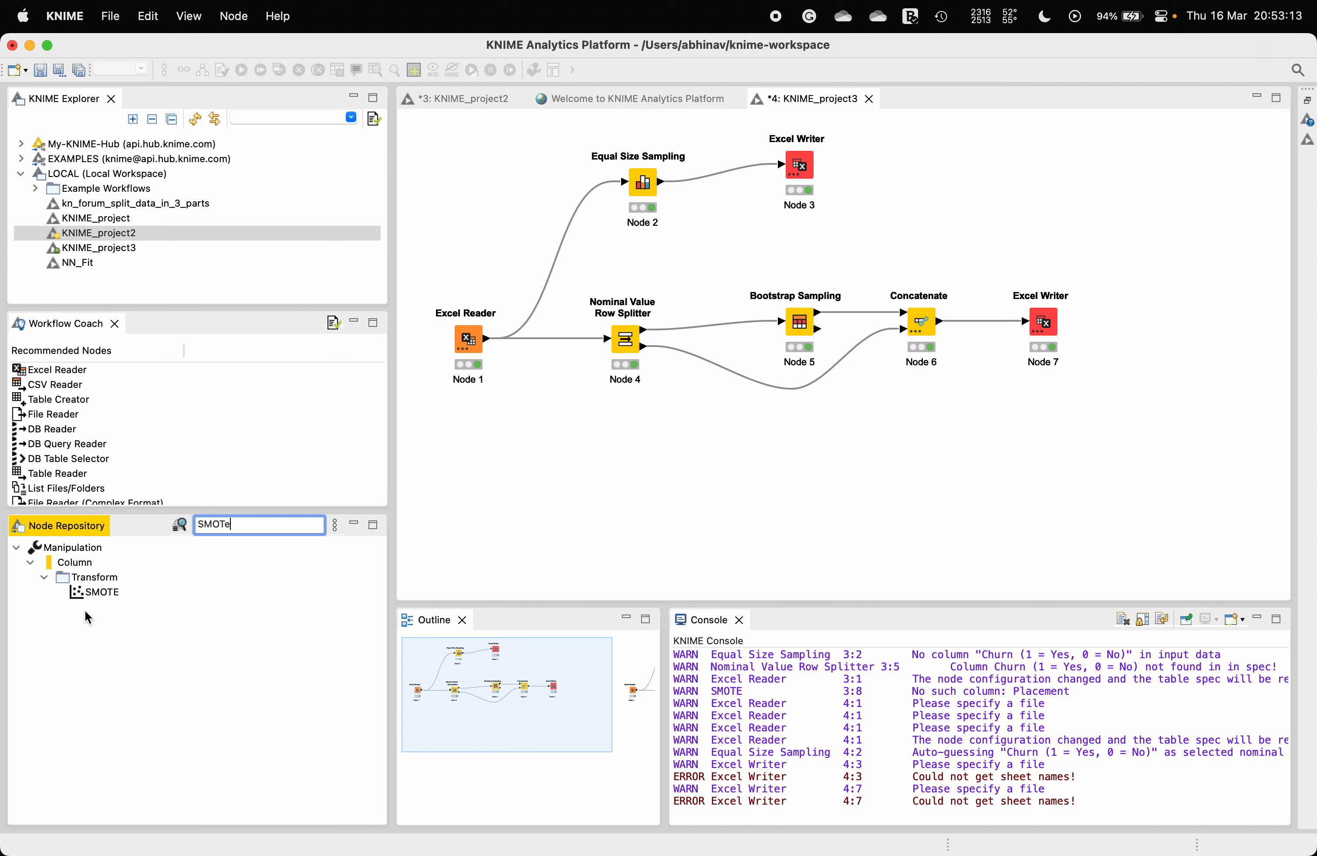
{"action": "left_click", "coordinate": [101, 591]}
{"action": "left_click_drag", "start_coordinate": [81, 594], "coordinate": [670, 503]}
{"action": "left_click_drag", "start_coordinate": [590, 492], "coordinate": [590, 492]}
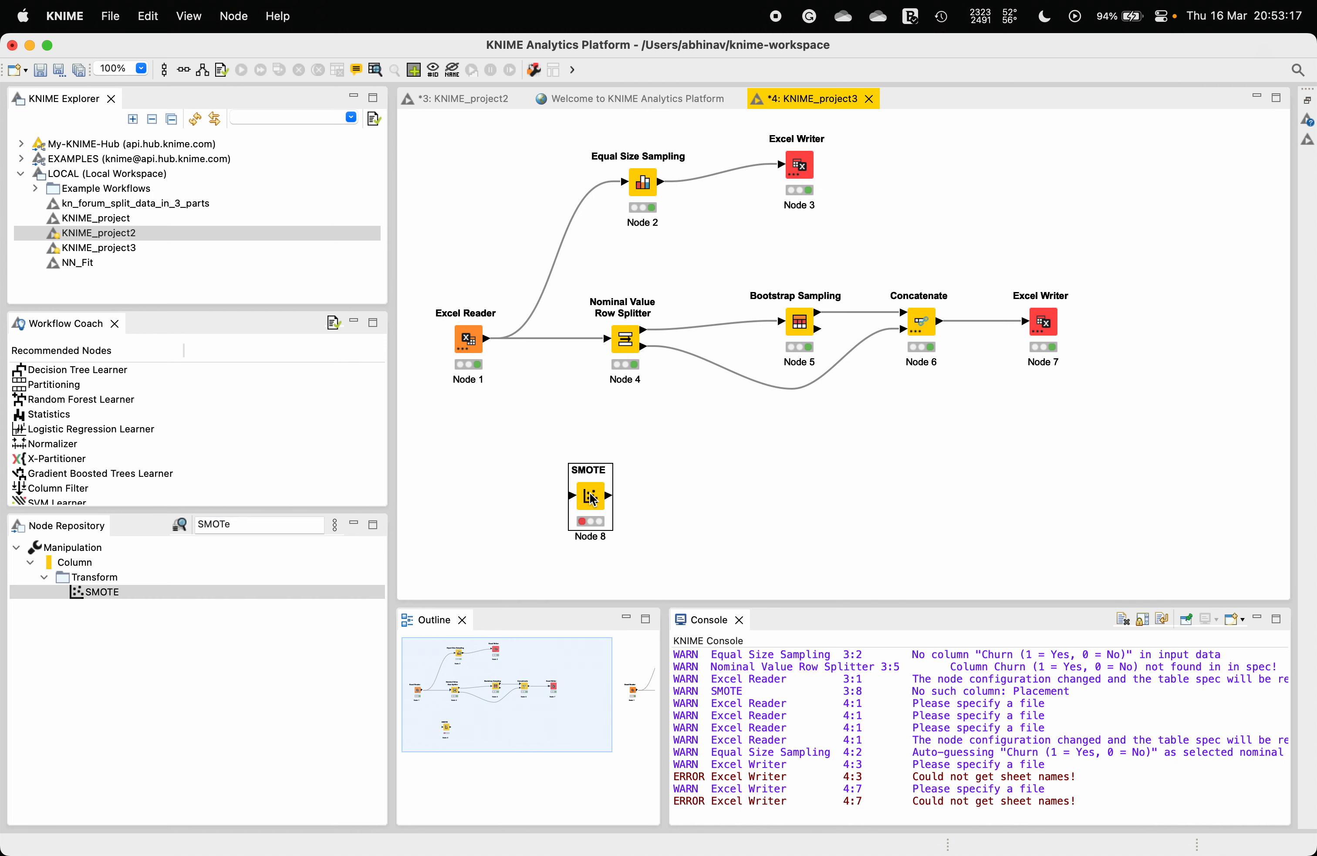
{"action": "left_click", "coordinate": [489, 341]}
{"action": "left_click_drag", "start_coordinate": [487, 341], "coordinate": [576, 496]}
Step: Configure SMOTE with class column Churn (1 = Yes, 0 = No) and Oversample minority classes
{"action": "right_click", "coordinate": [593, 499]}
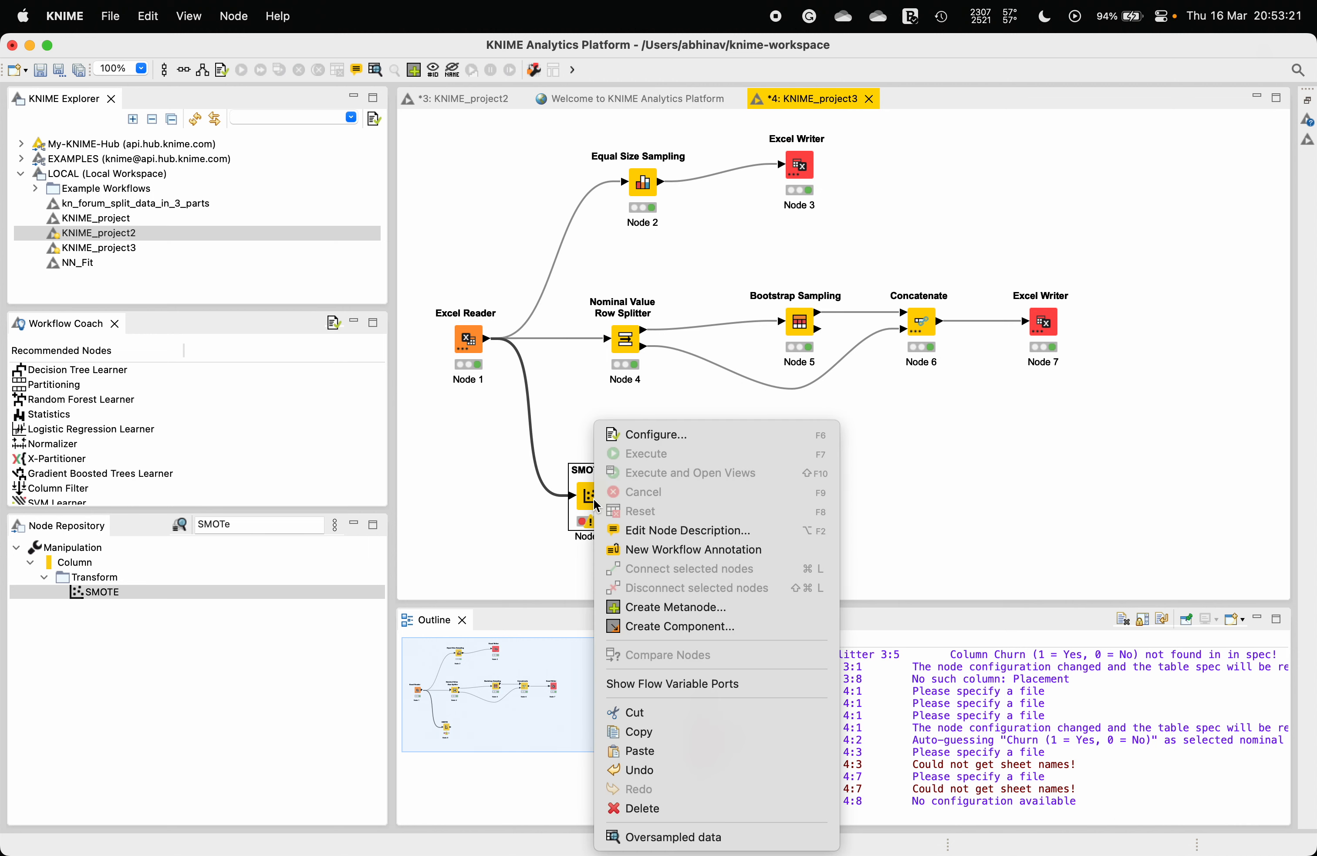
{"action": "left_click", "coordinate": [657, 434]}
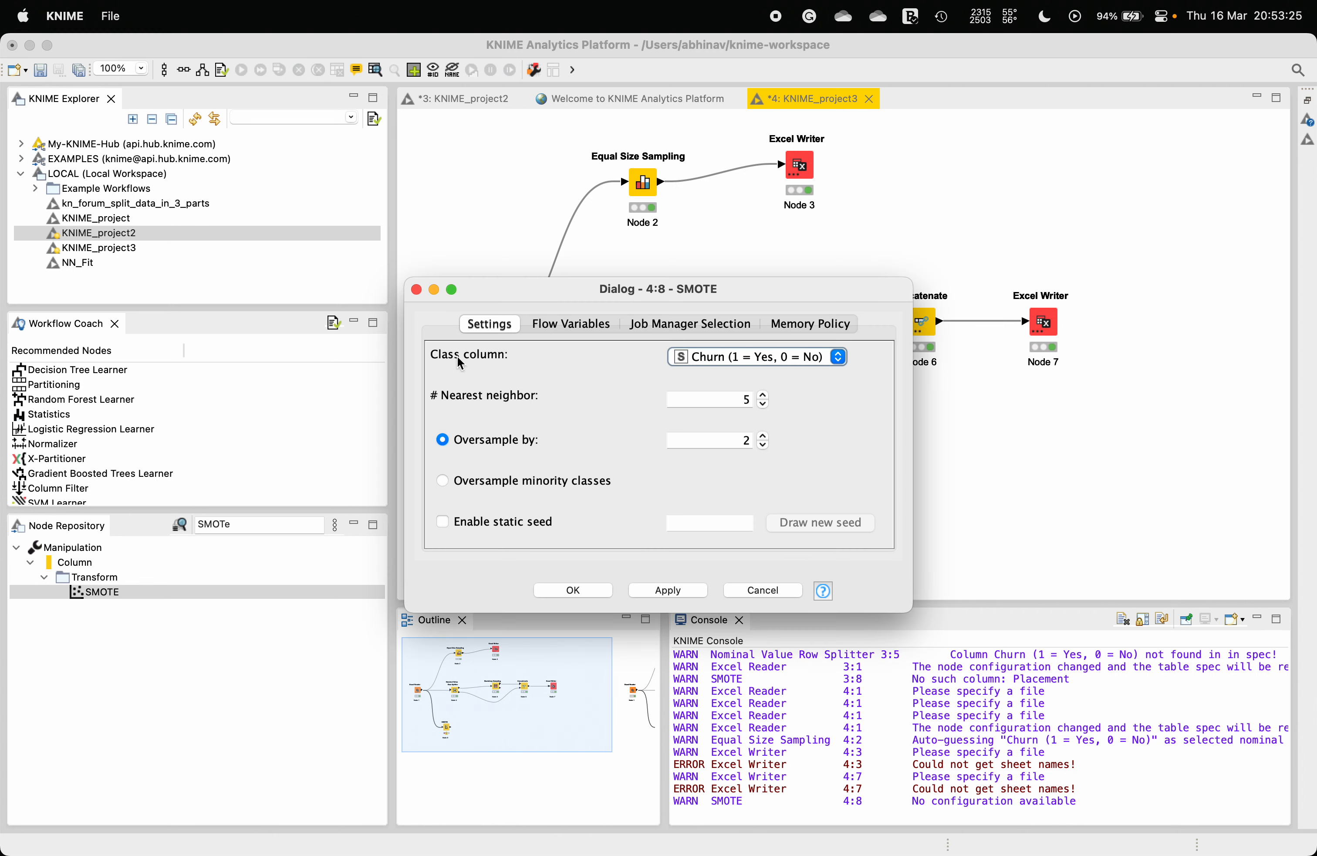
{"action": "left_click", "coordinate": [726, 357]}
{"action": "left_click", "coordinate": [703, 357]}
{"action": "left_click", "coordinate": [495, 483]}
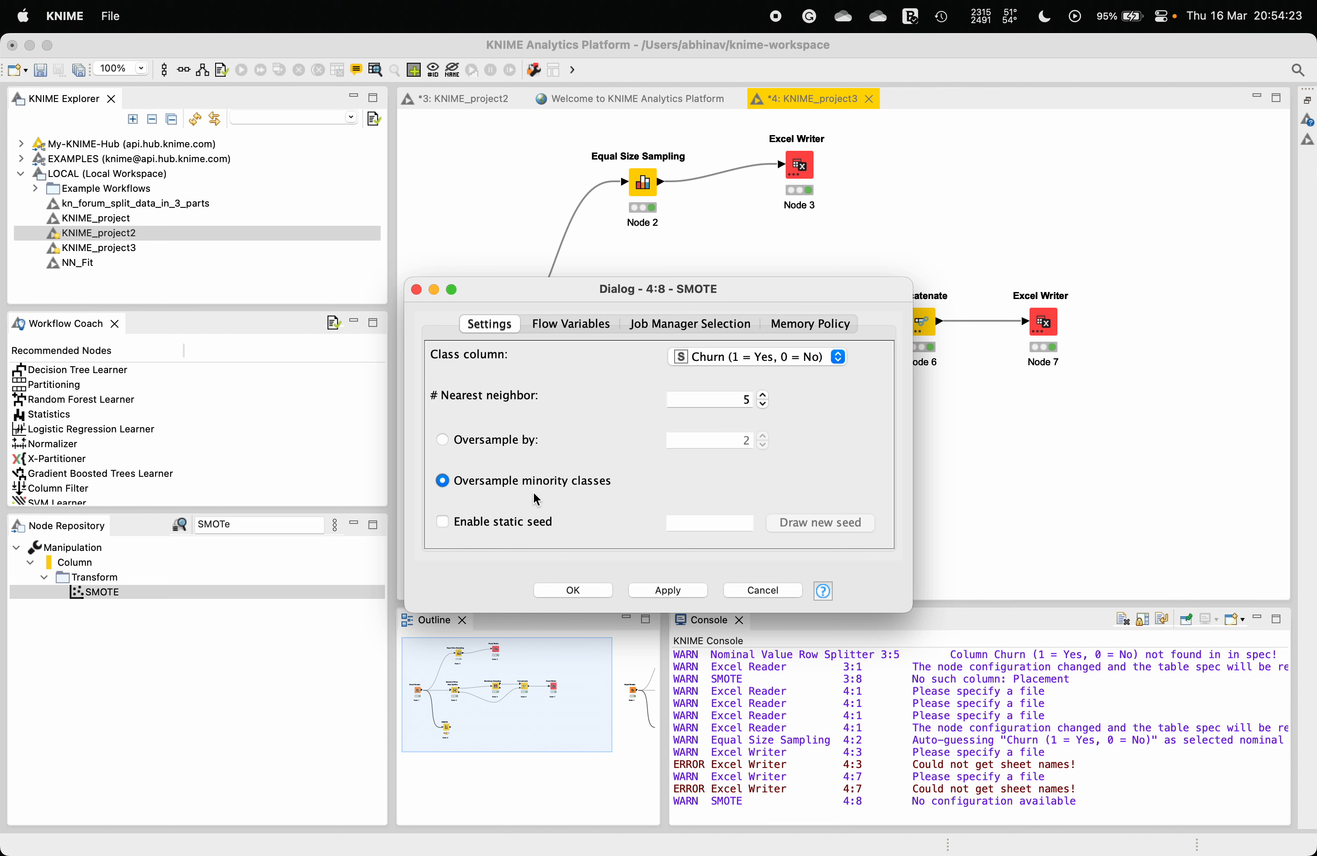
{"action": "left_click", "coordinate": [548, 587]}
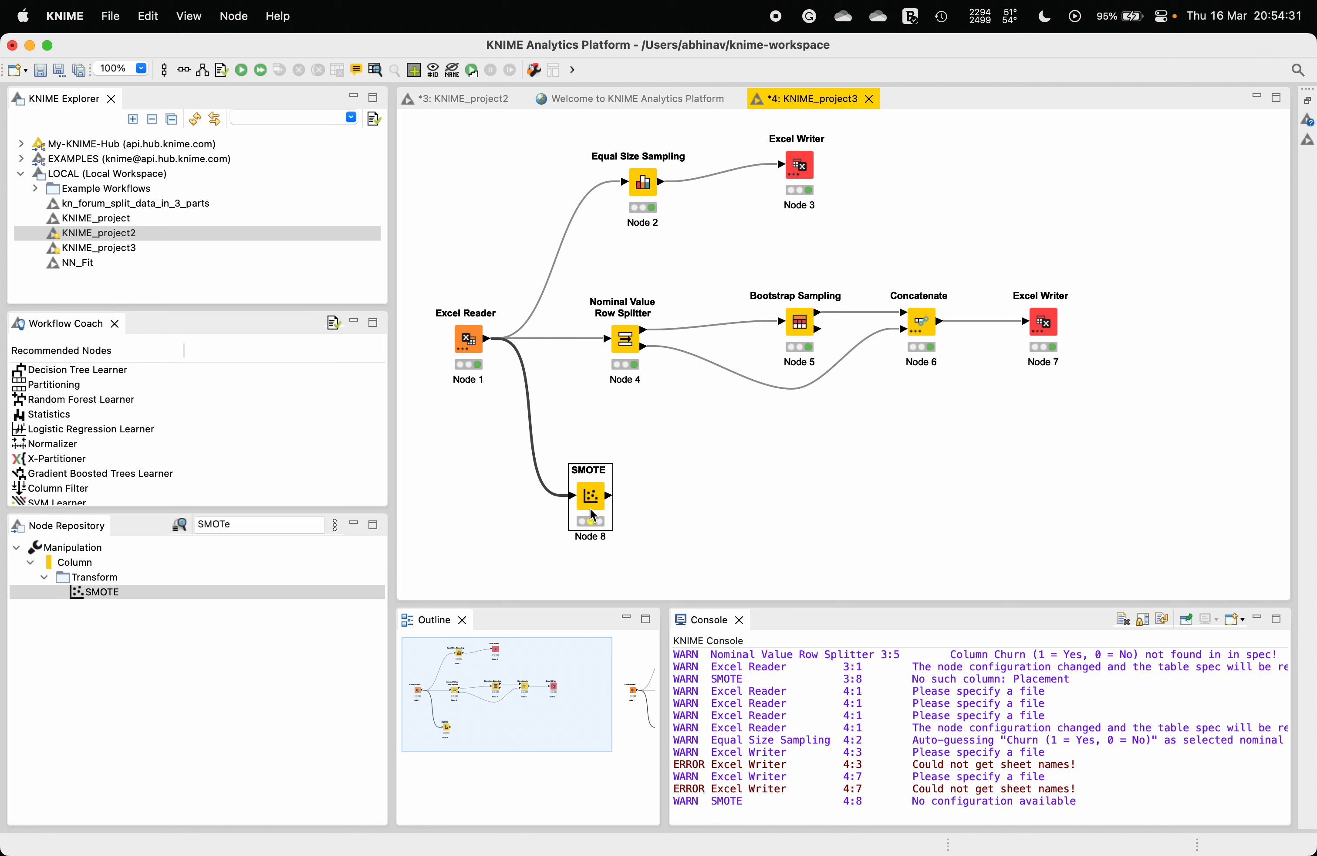
Step: Execute the SMOTE node and open its Oversampled data output
{"action": "right_click", "coordinate": [590, 496]}
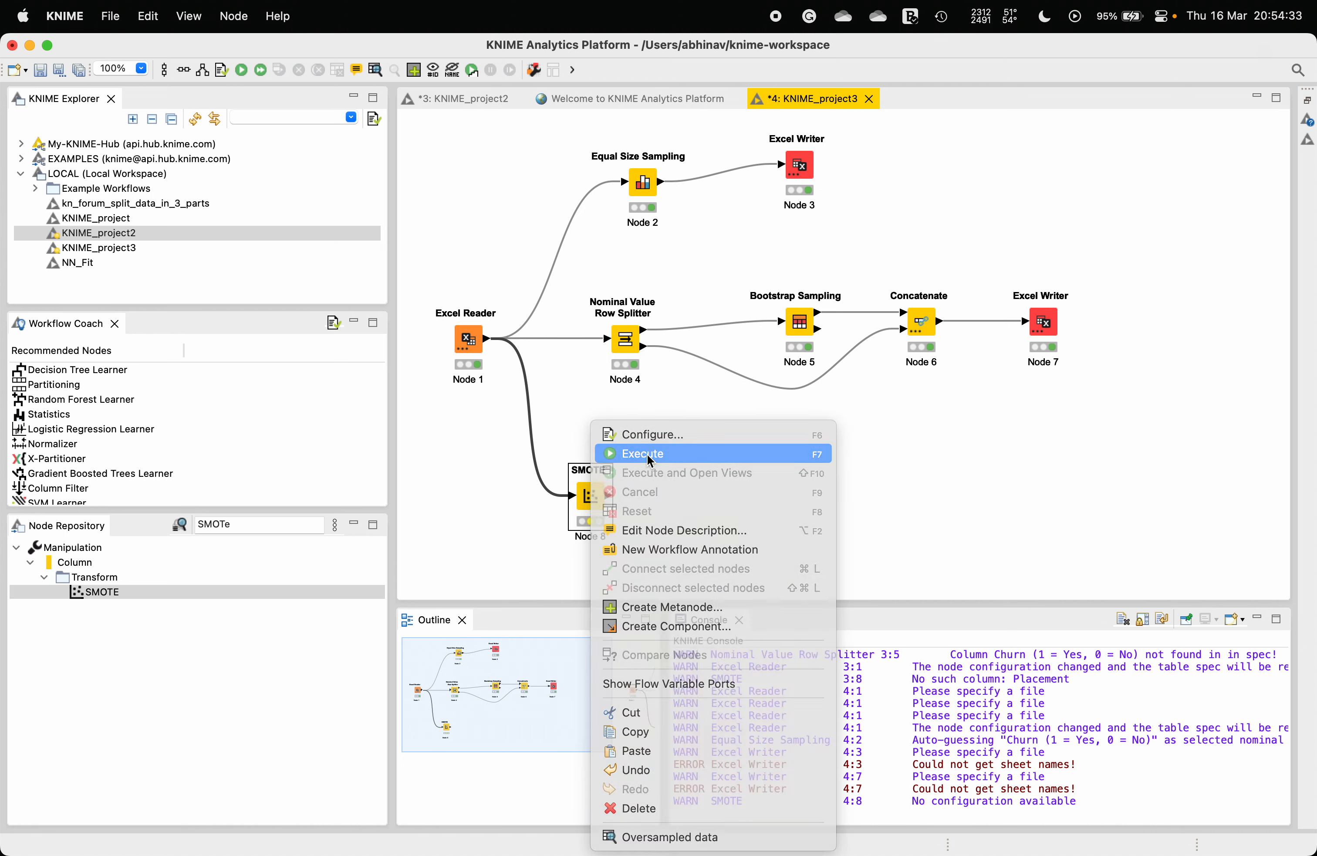
{"action": "left_click", "coordinate": [647, 454]}
{"action": "right_click", "coordinate": [596, 490]}
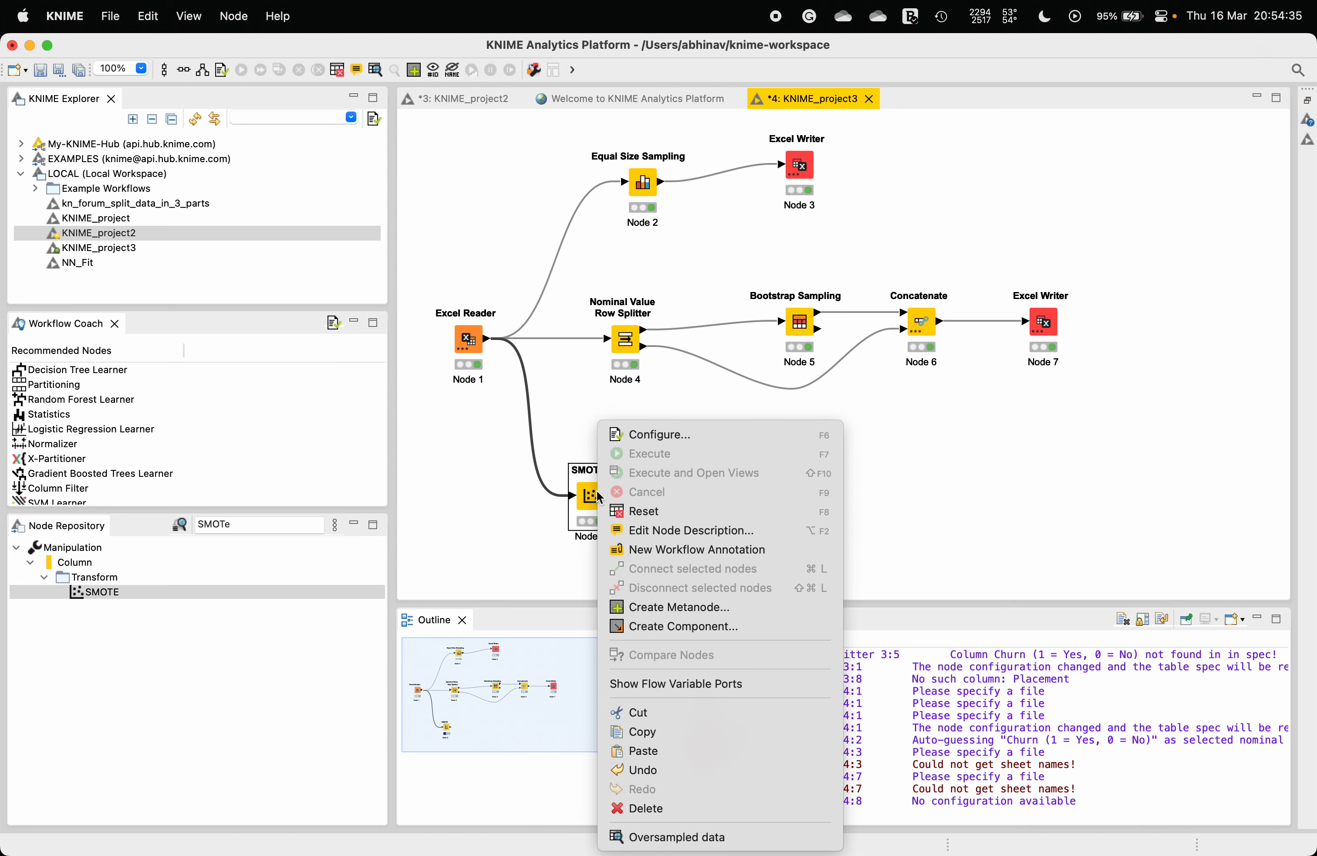
{"action": "left_click", "coordinate": [669, 837]}
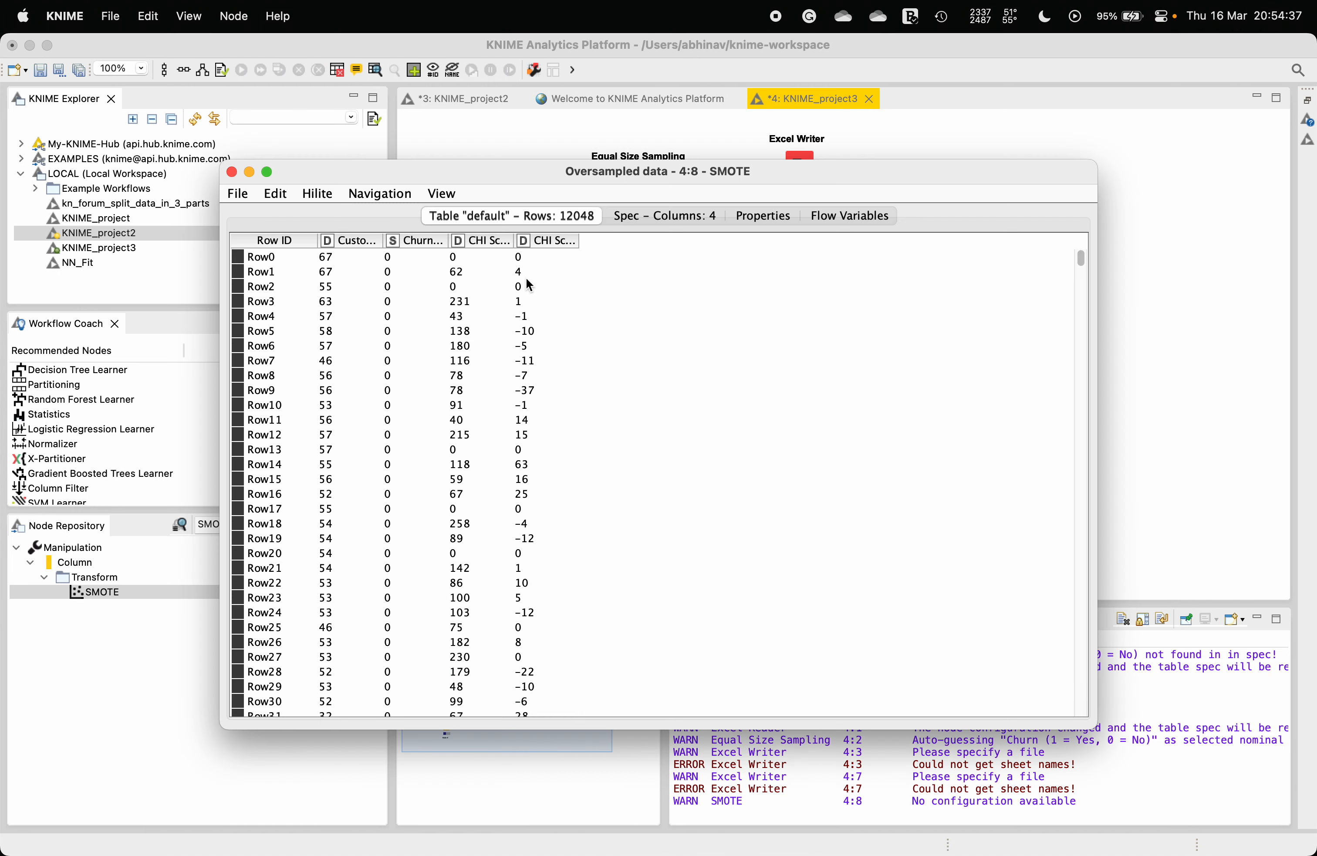
Step: Scroll through the SMOTE oversampled data table, then close the output view
{"action": "scroll", "coordinate": [388, 444], "scroll_direction": "down", "scroll_amount": 20}
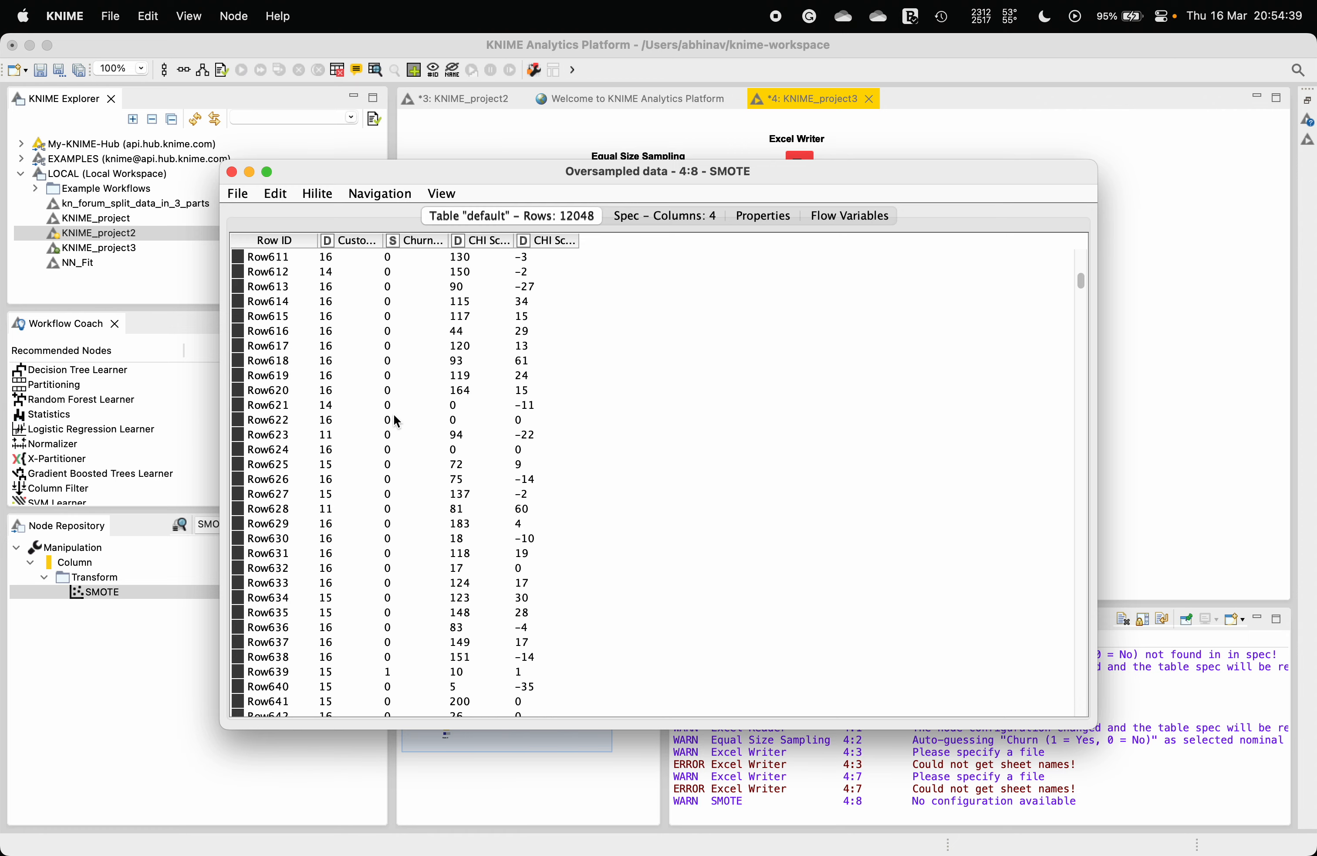
{"action": "scroll", "coordinate": [437, 318], "scroll_direction": "down", "scroll_amount": 10}
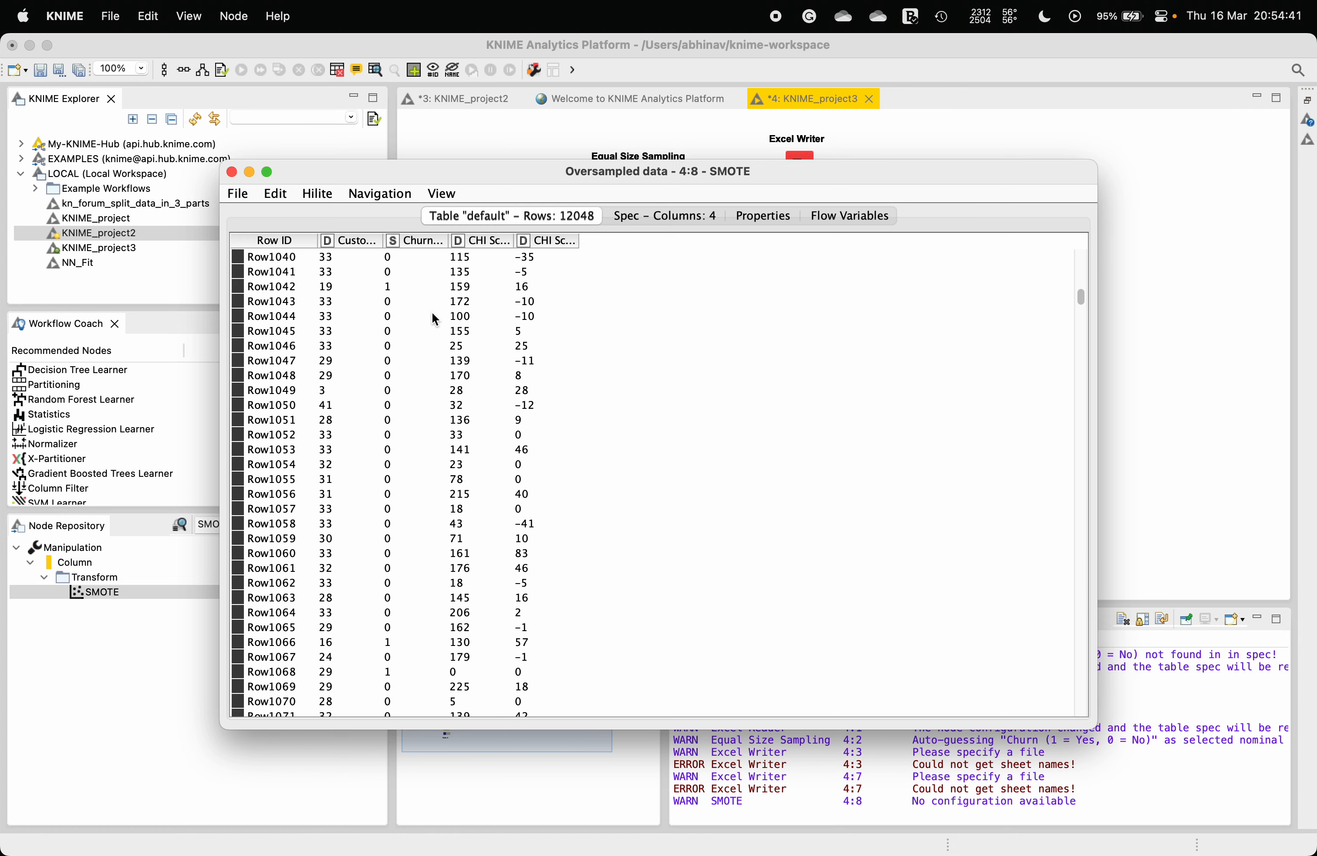
{"action": "scroll", "coordinate": [436, 319], "scroll_direction": "down", "scroll_amount": 1}
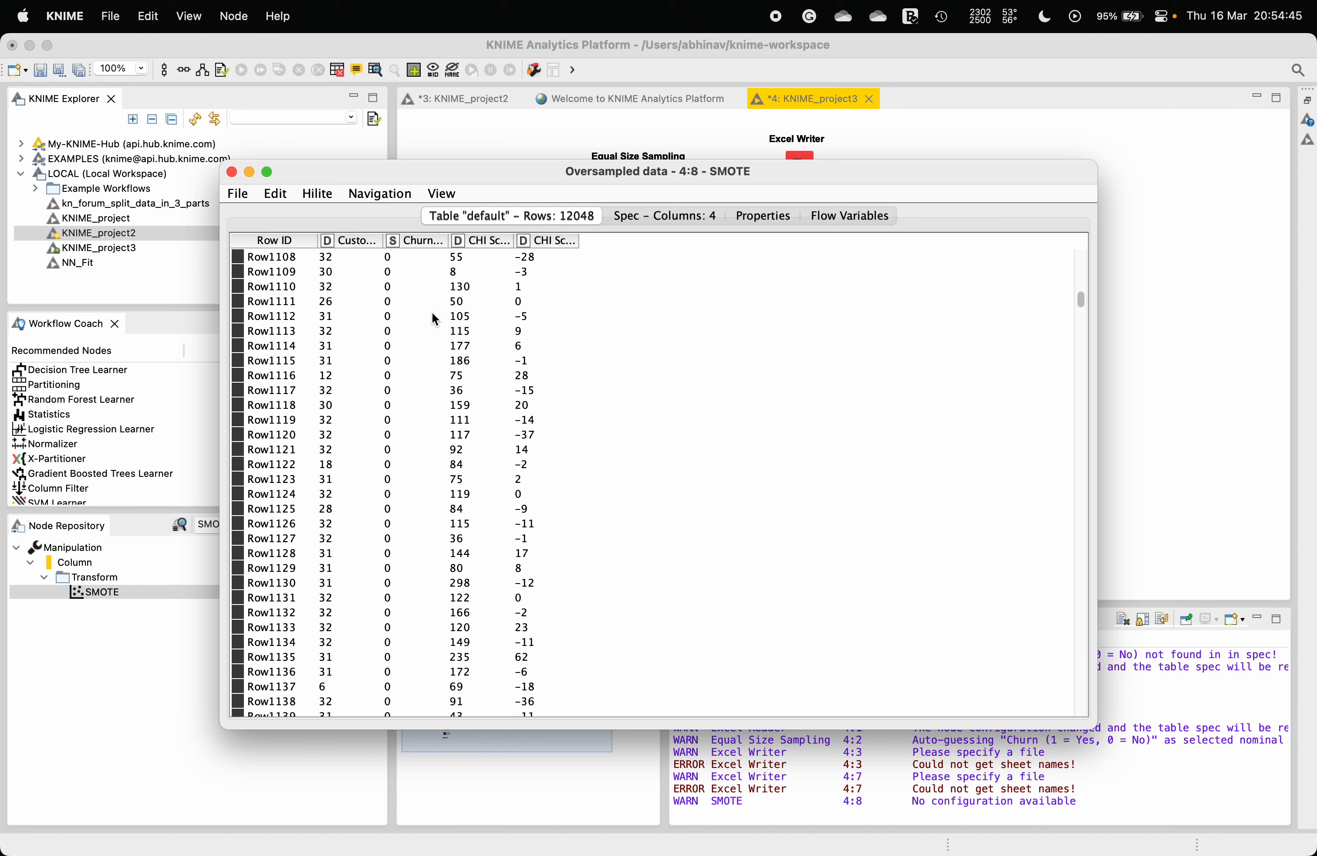
{"action": "scroll", "coordinate": [437, 318], "scroll_direction": "up", "scroll_amount": 20}
{"action": "scroll", "coordinate": [436, 318], "scroll_direction": "up", "scroll_amount": 2}
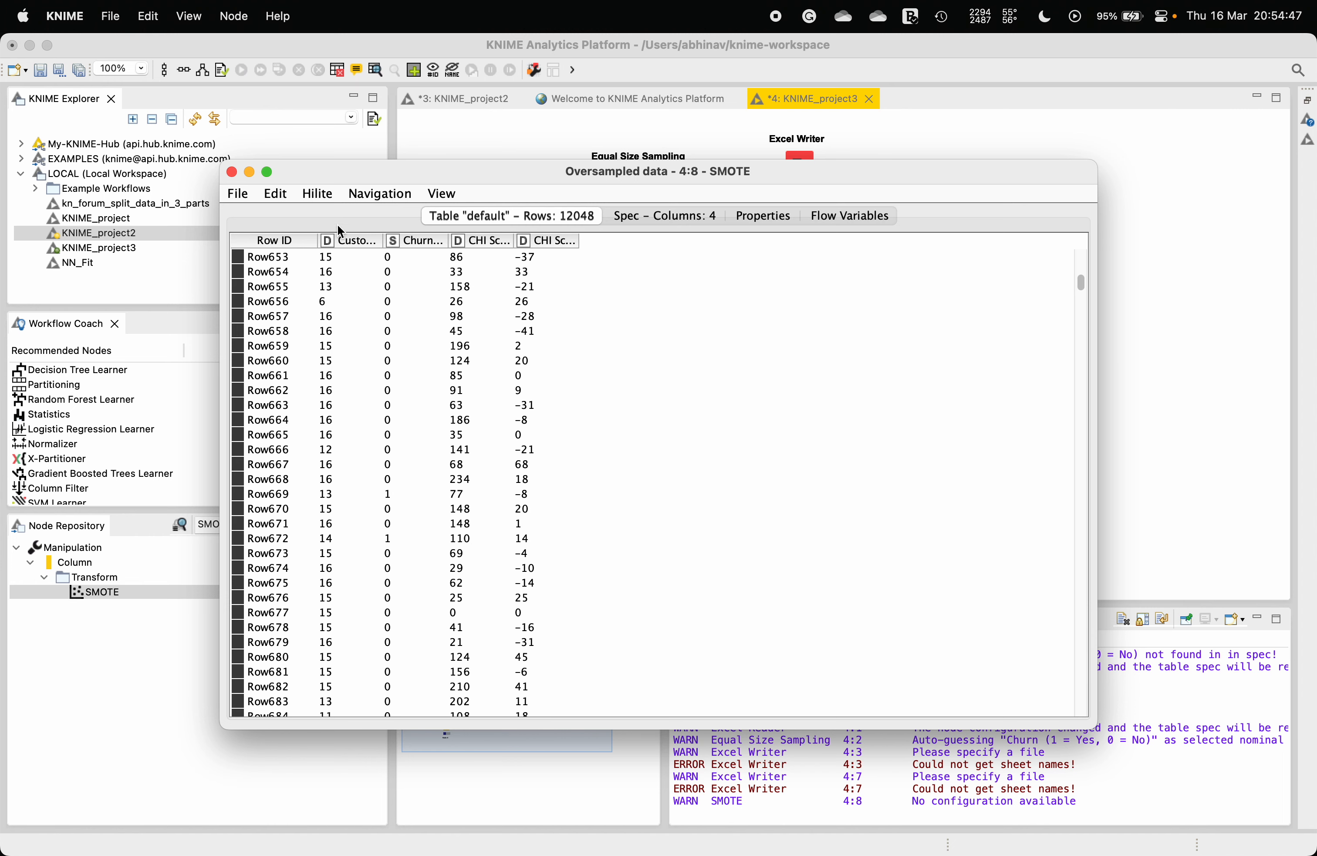
{"action": "left_click", "coordinate": [232, 172]}
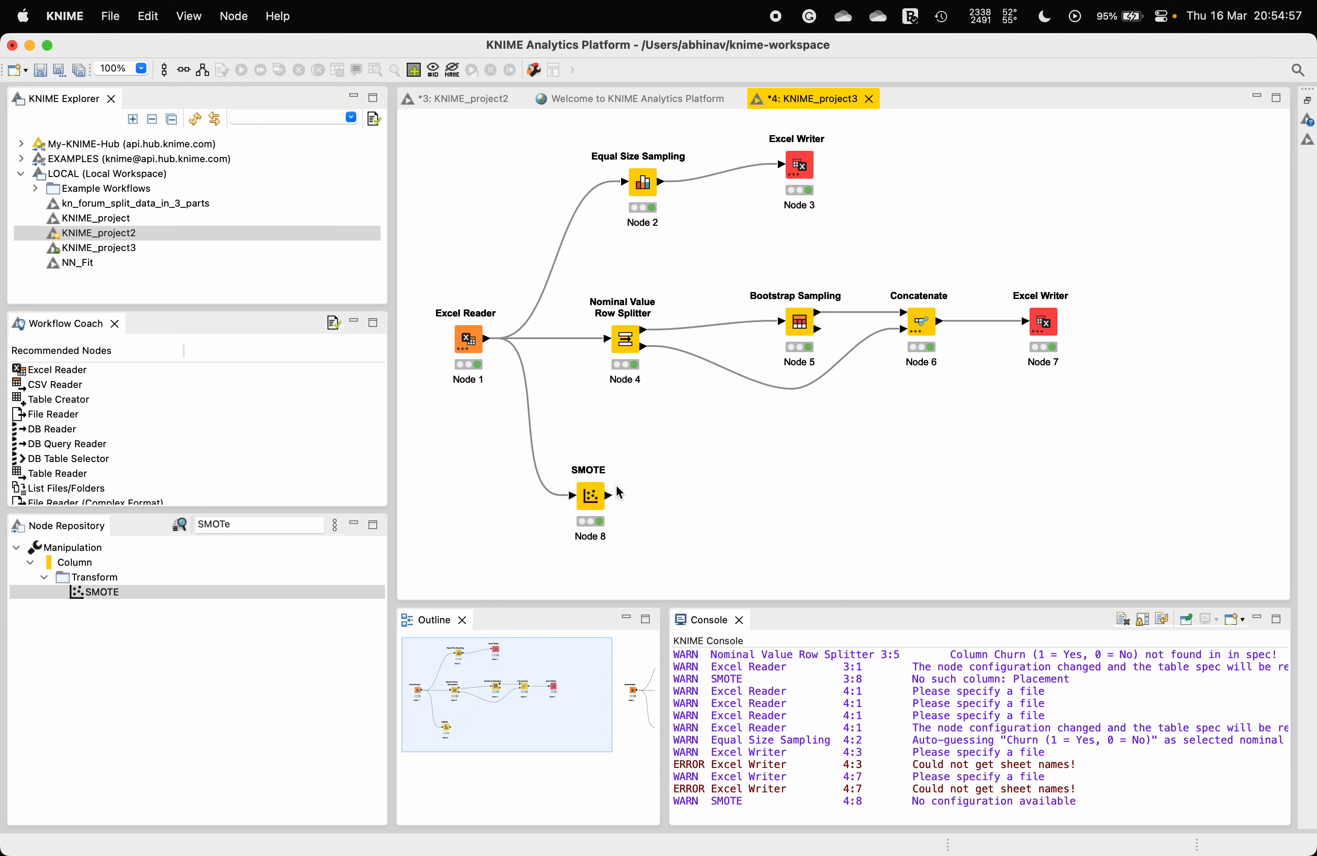
Step: Search for Excel Writer, place it beside the SMOTE node and connect SMOTE's output to it
{"action": "double_click", "coordinate": [245, 524]}
{"action": "type", "text": "excel"}
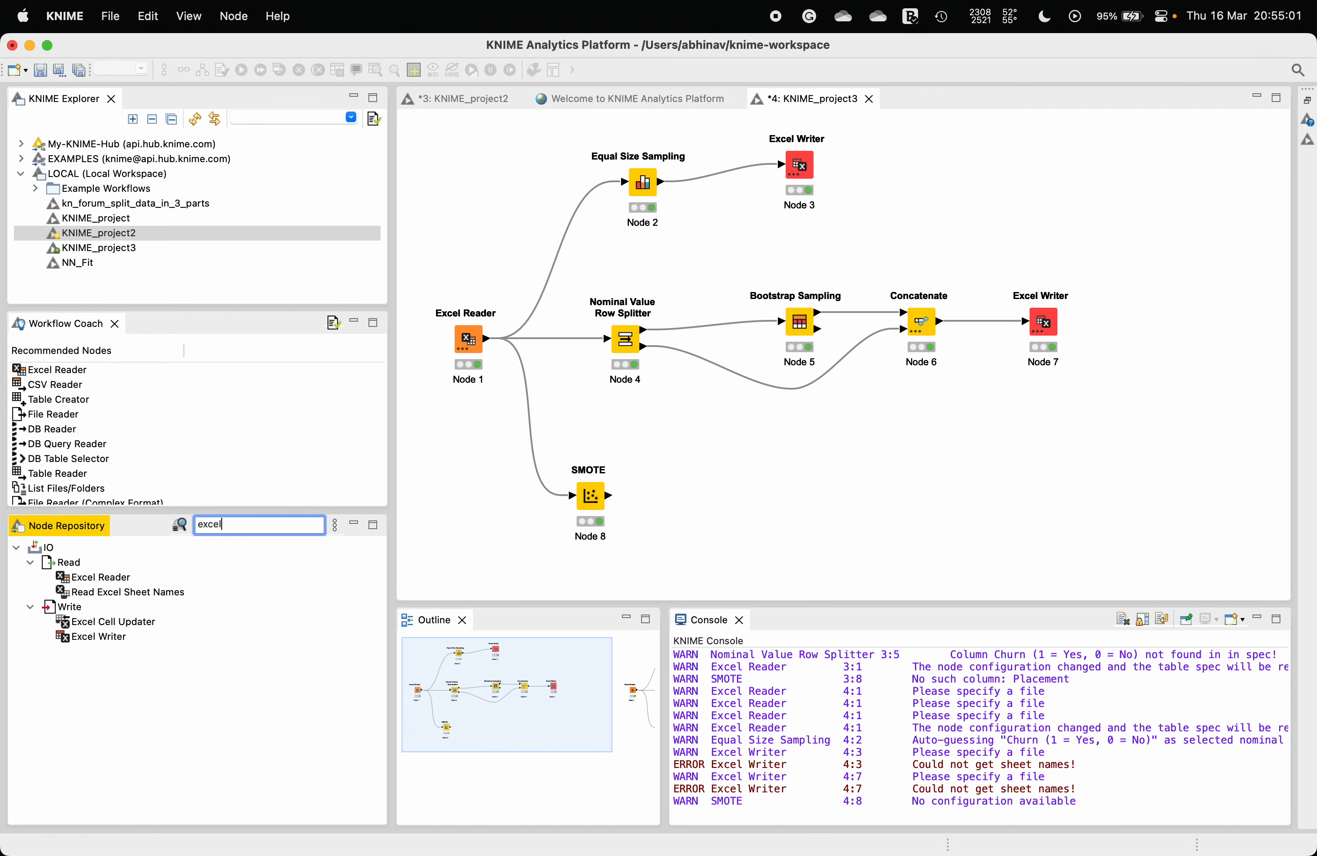
{"action": "left_click_drag", "start_coordinate": [99, 636], "coordinate": [840, 356]}
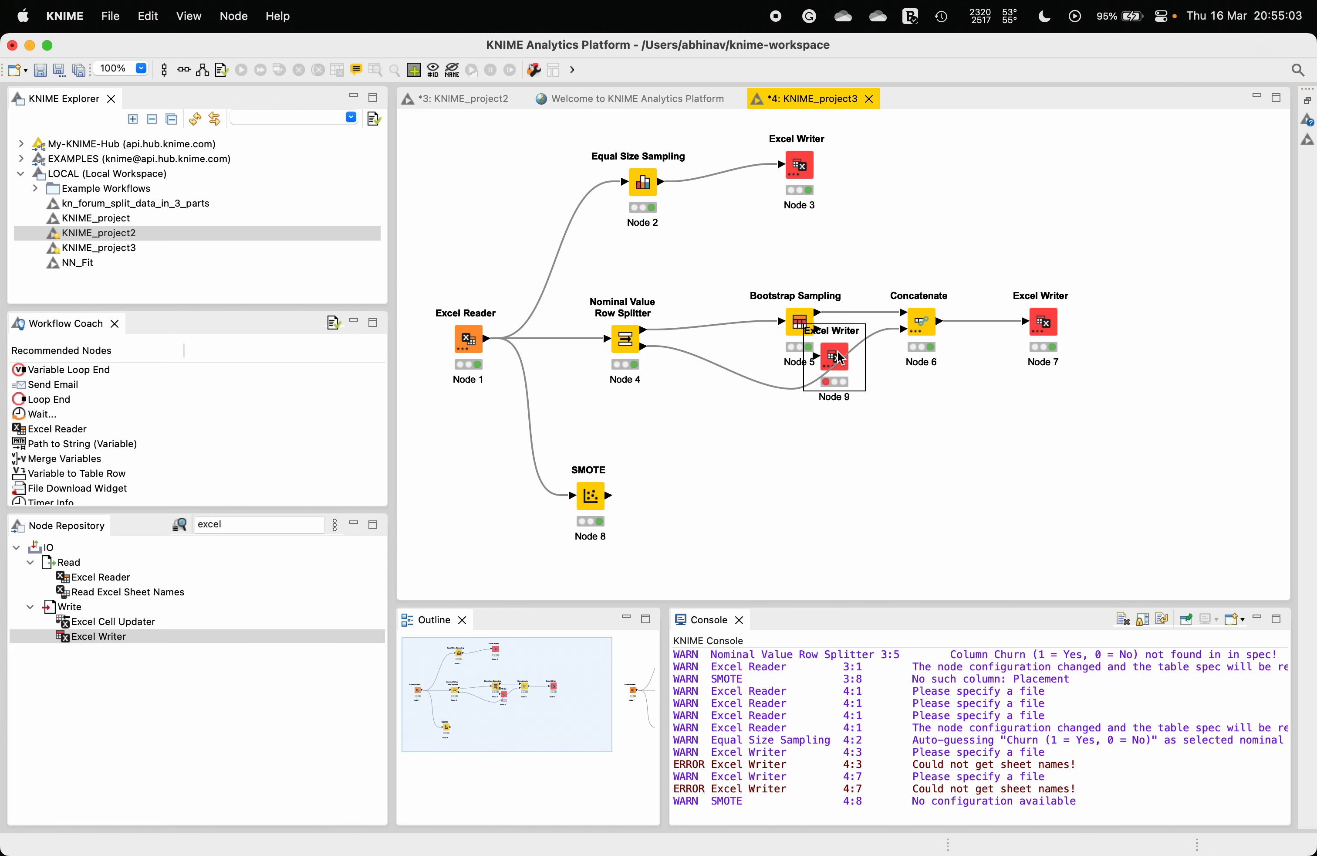
{"action": "left_click_drag", "start_coordinate": [838, 357], "coordinate": [748, 497]}
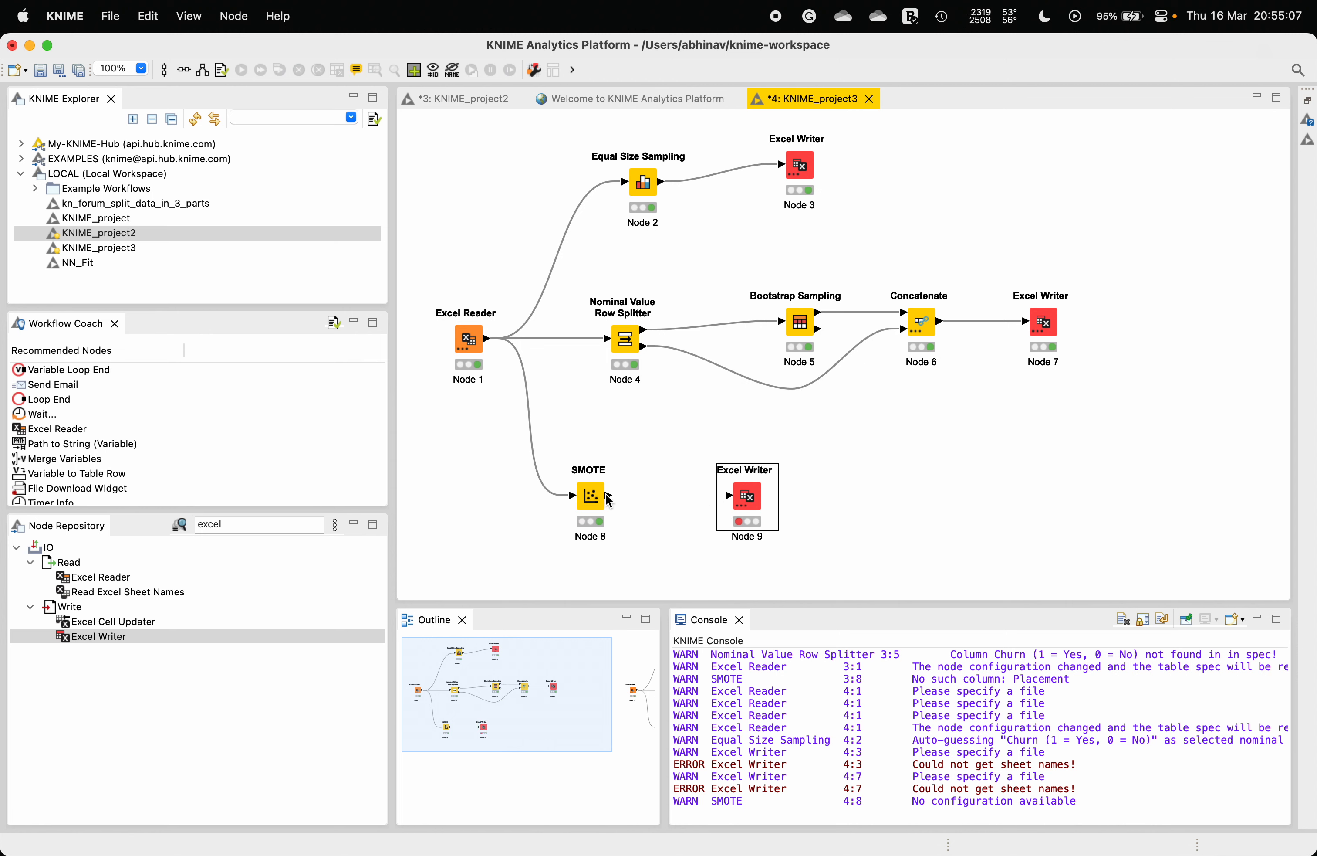
{"action": "left_click_drag", "start_coordinate": [608, 495], "coordinate": [732, 493]}
Step: Configure the new Excel Writer to save to SMOTE.xlsx in the home folder, then execute it
{"action": "right_click", "coordinate": [735, 494]}
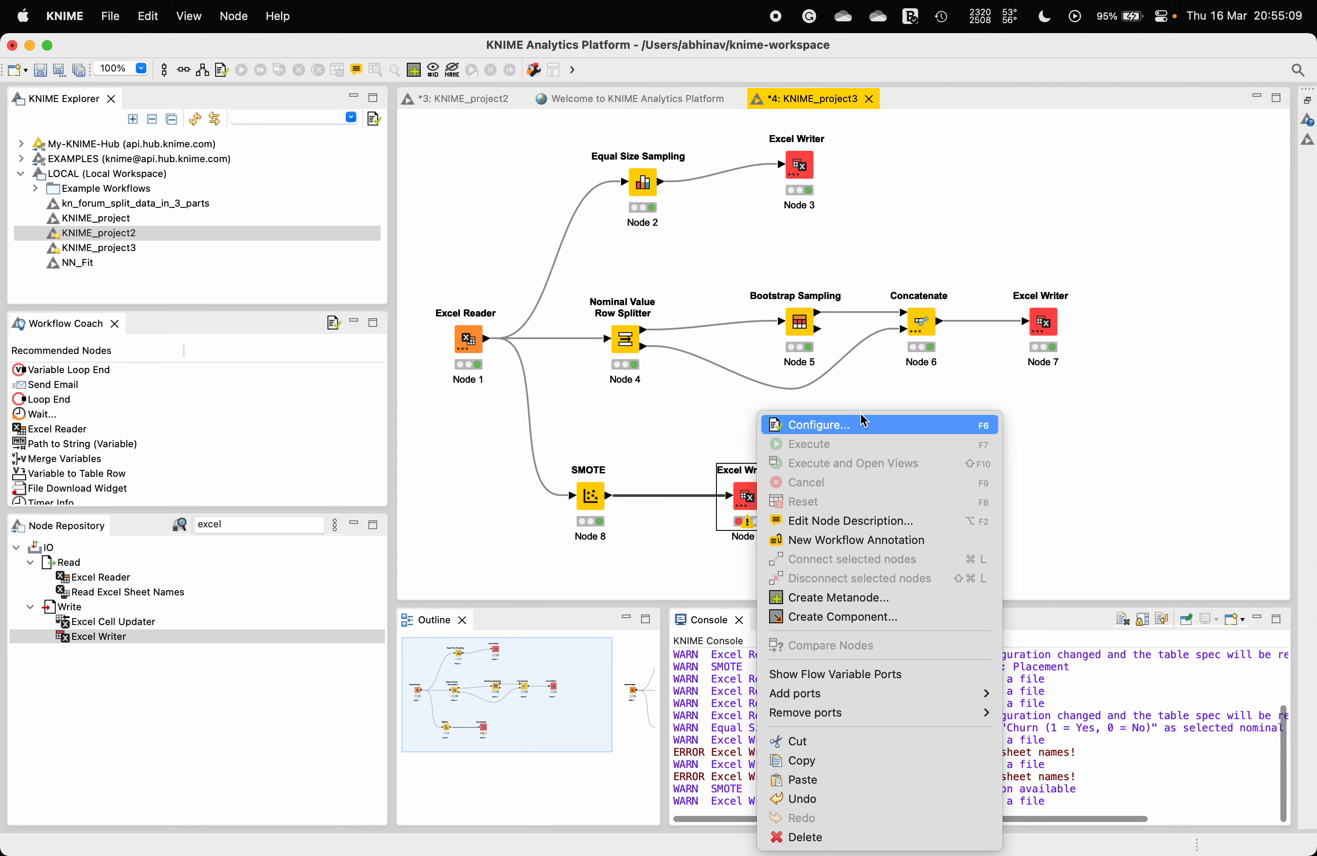
{"action": "left_click", "coordinate": [865, 424]}
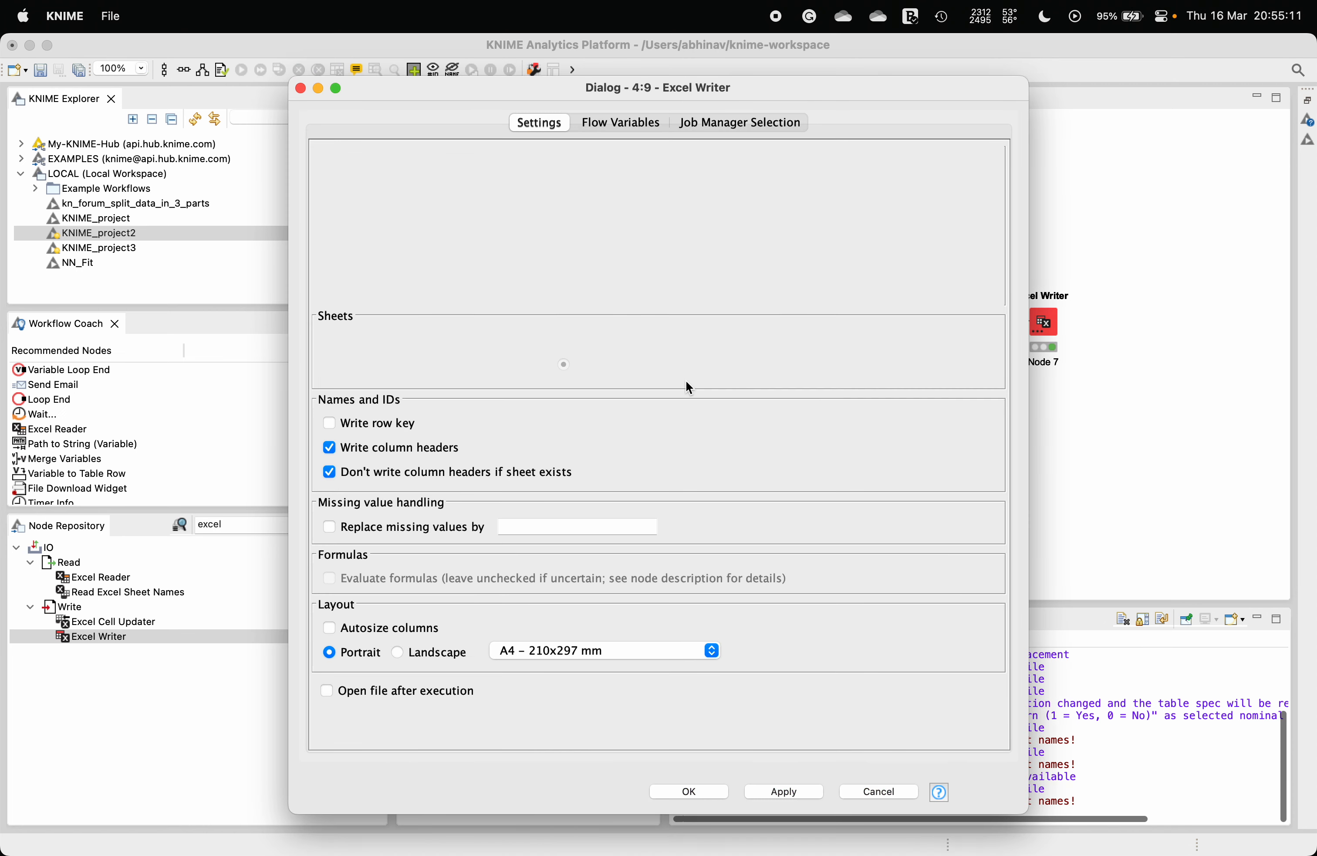
{"action": "left_click", "coordinate": [914, 248]}
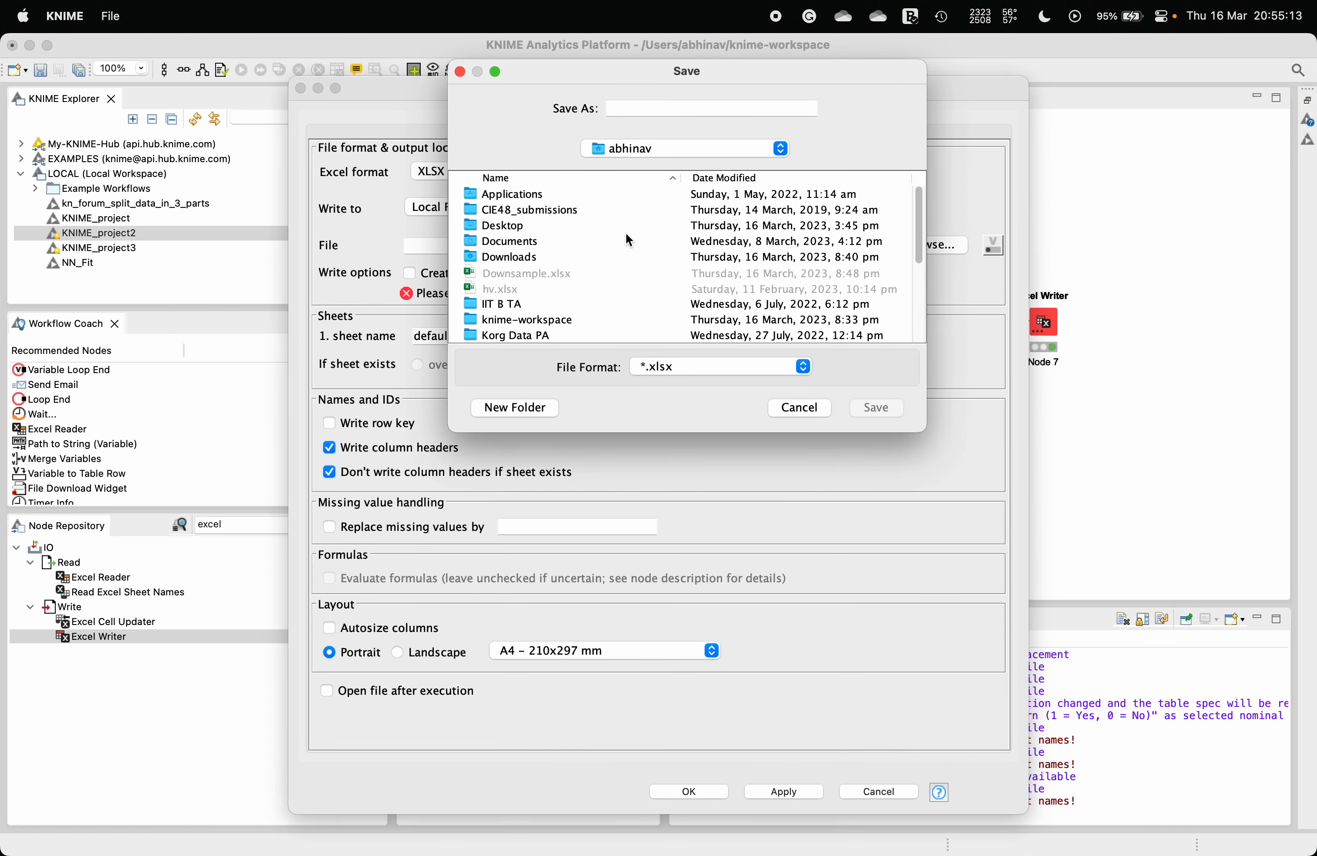
{"action": "left_click", "coordinate": [659, 111]}
{"action": "type", "text": "SMOTE"}
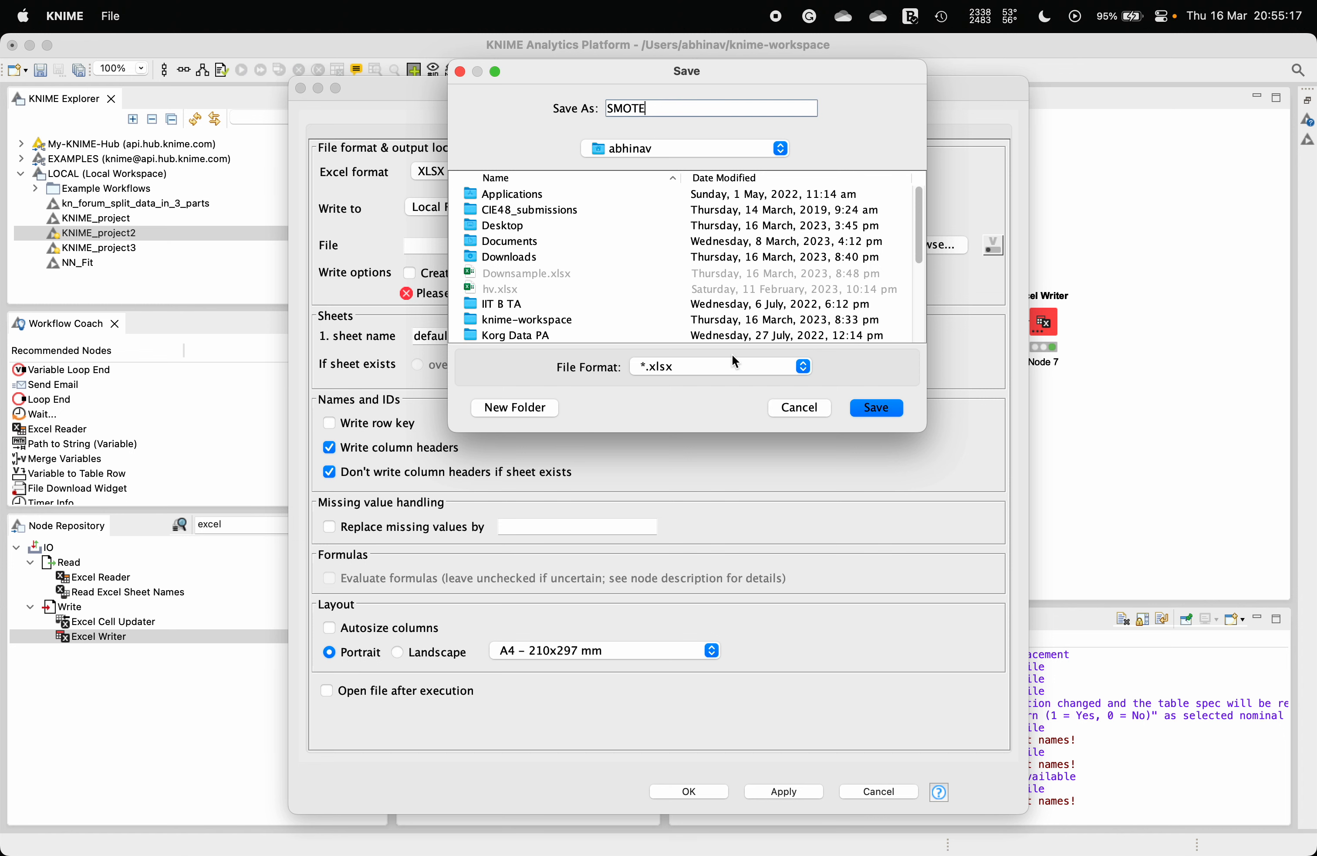
{"action": "left_click", "coordinate": [861, 412]}
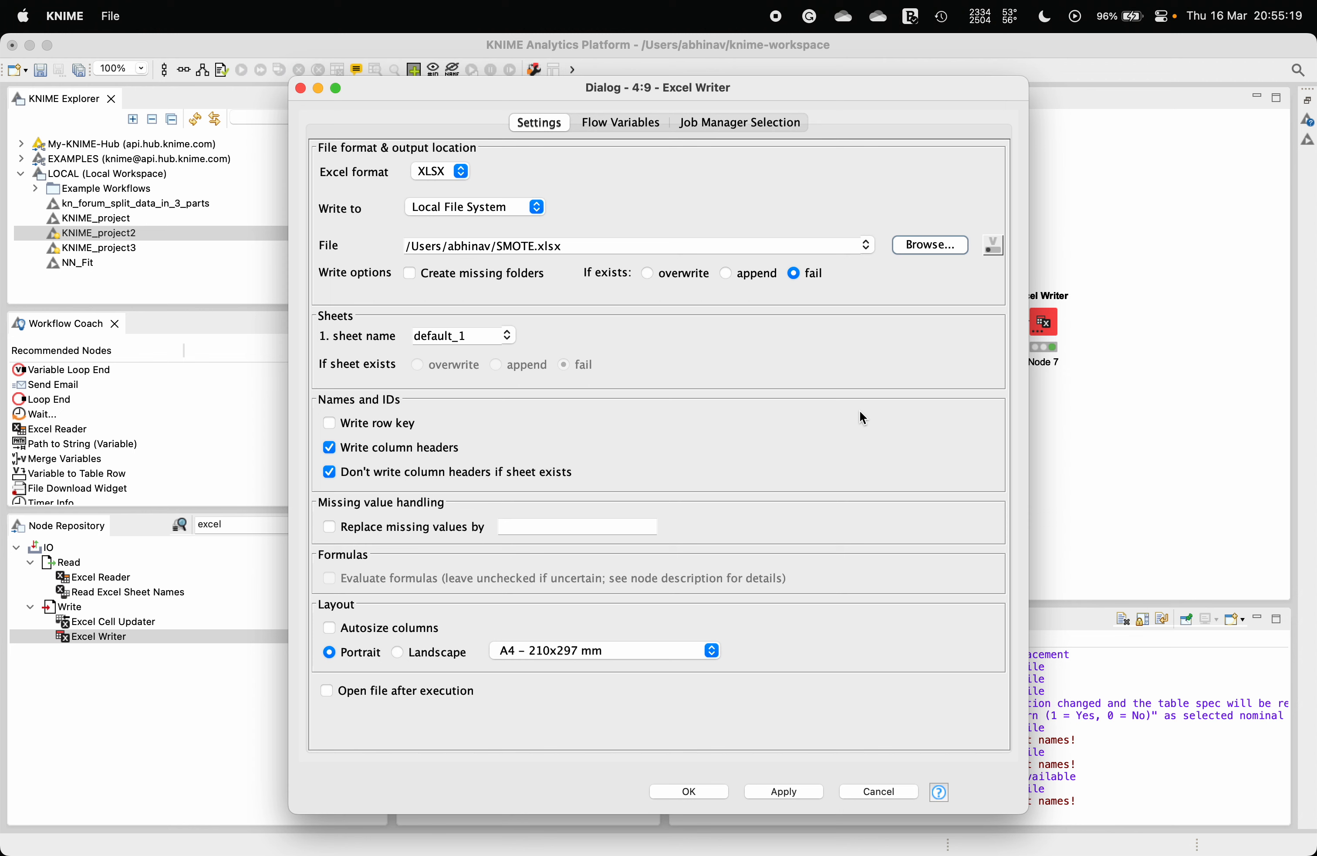
{"action": "left_click", "coordinate": [693, 793]}
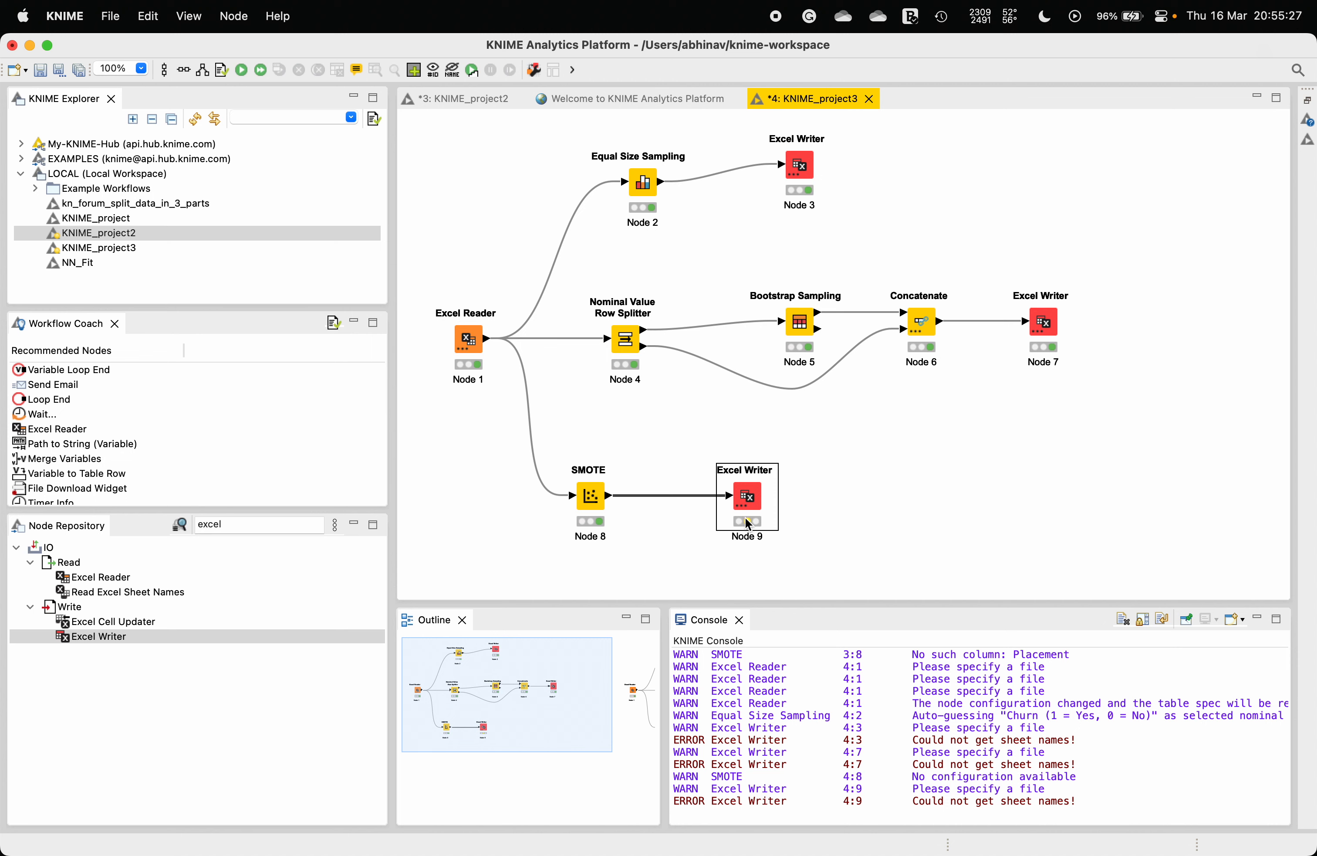
{"action": "right_click", "coordinate": [744, 501]}
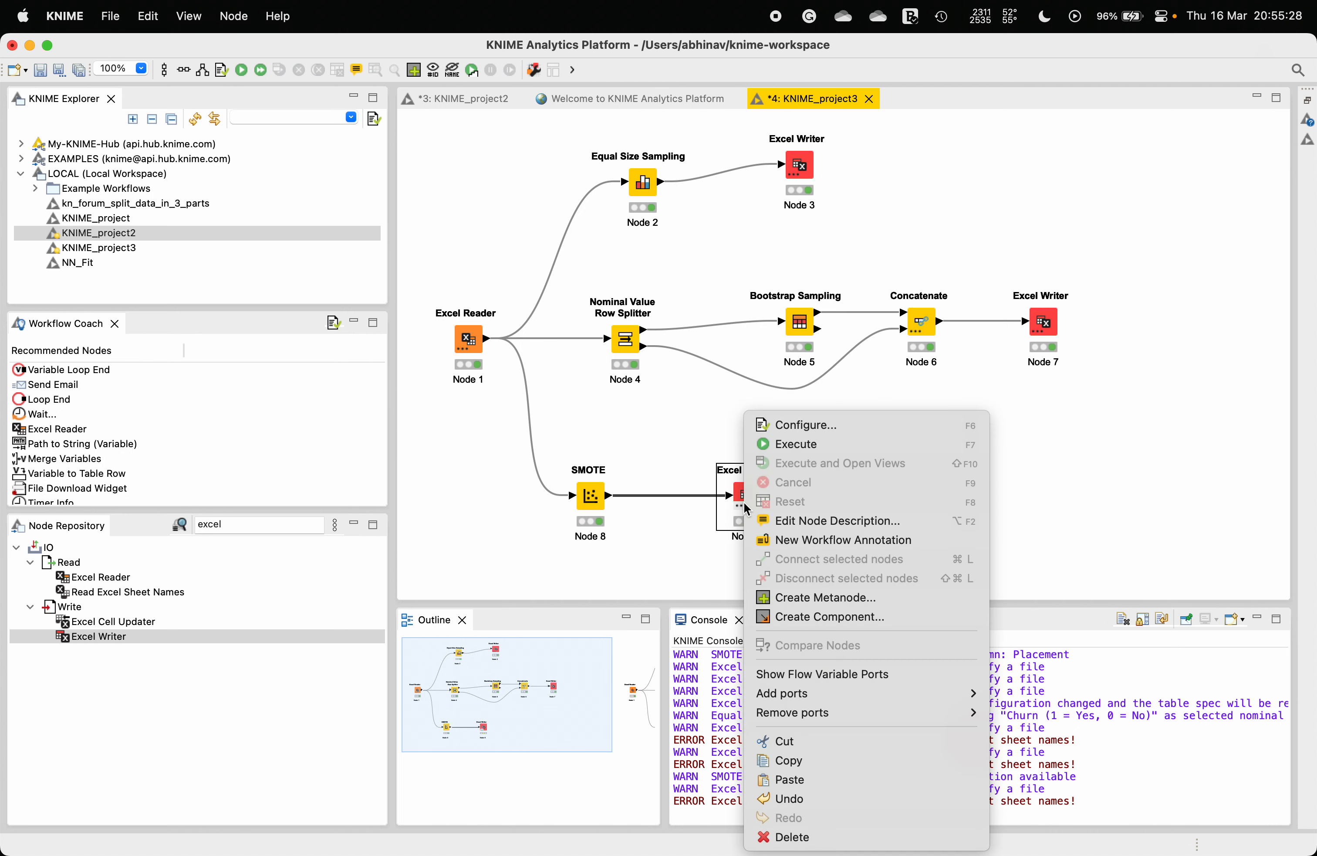
{"action": "left_click", "coordinate": [812, 442]}
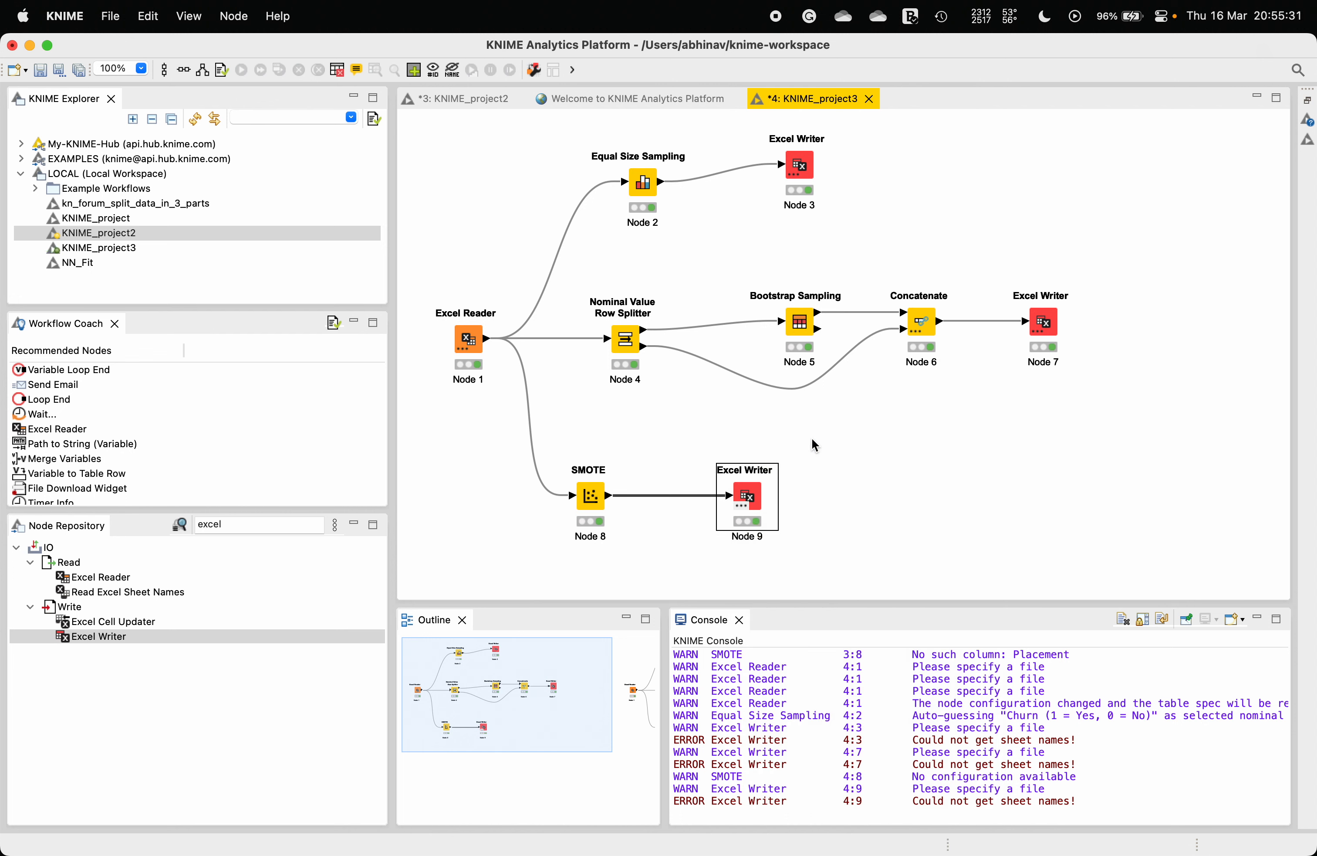